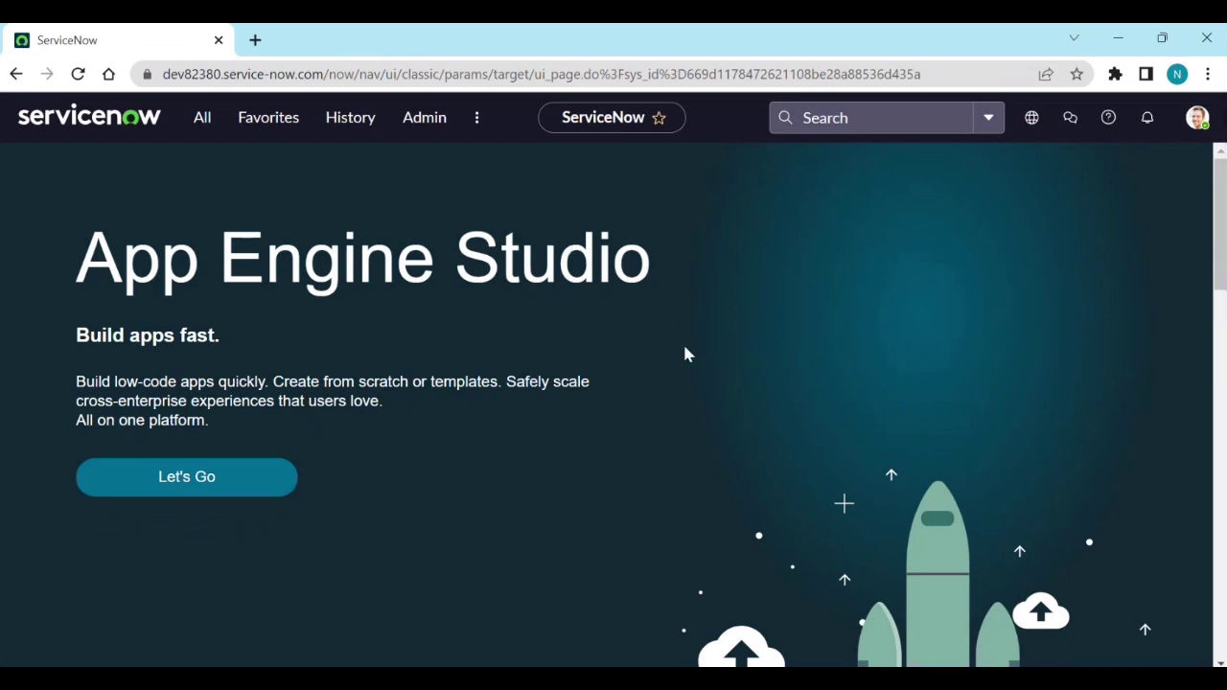
- Switch to the VMware virtual machine, open the Groups OU of NSB.COM and widen the Name column to show full group names
mouse_move(762, 681)
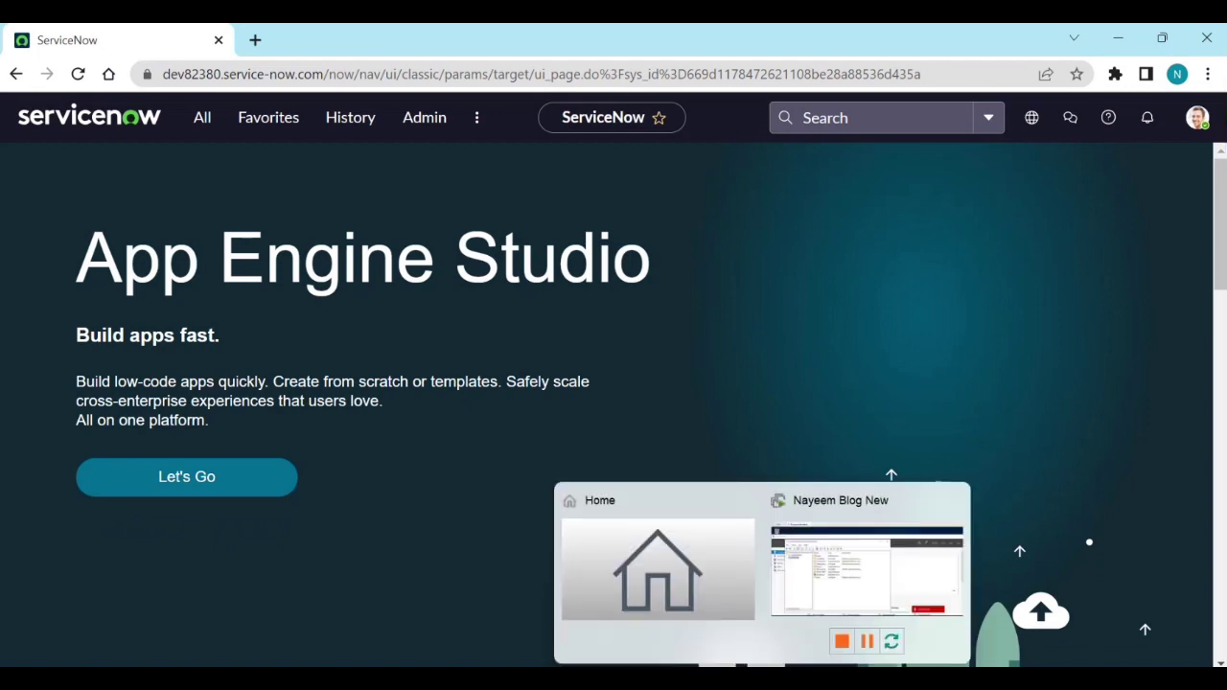
click(866, 570)
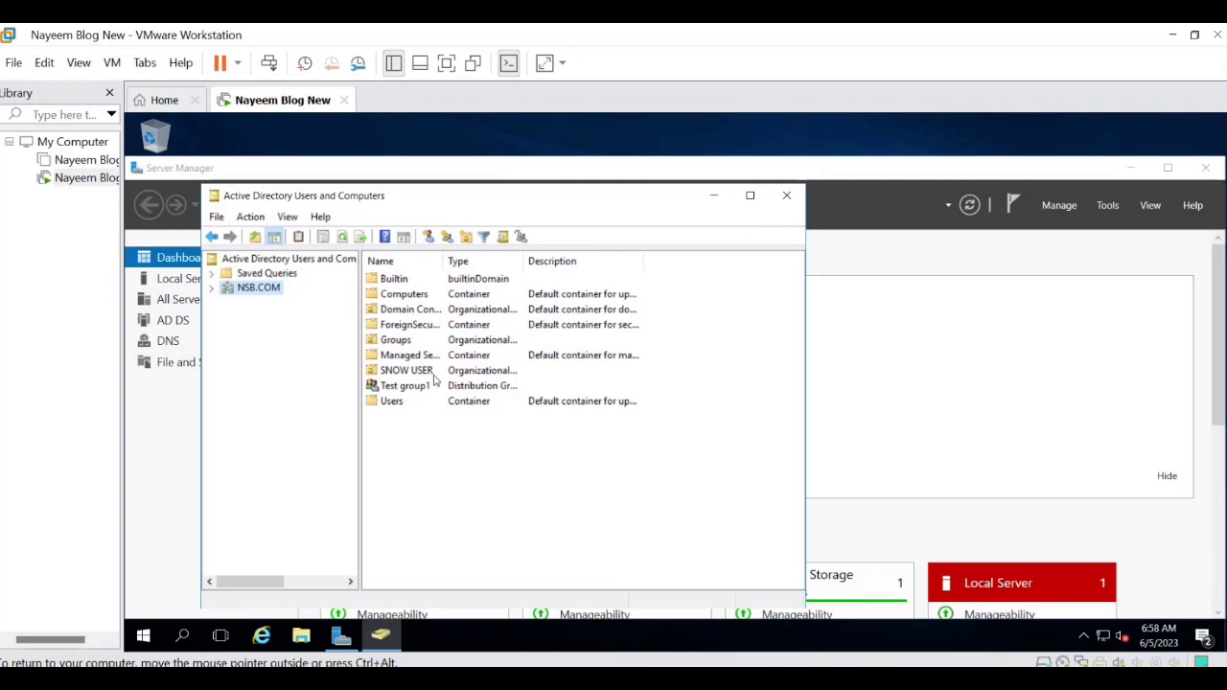
double_click(392, 343)
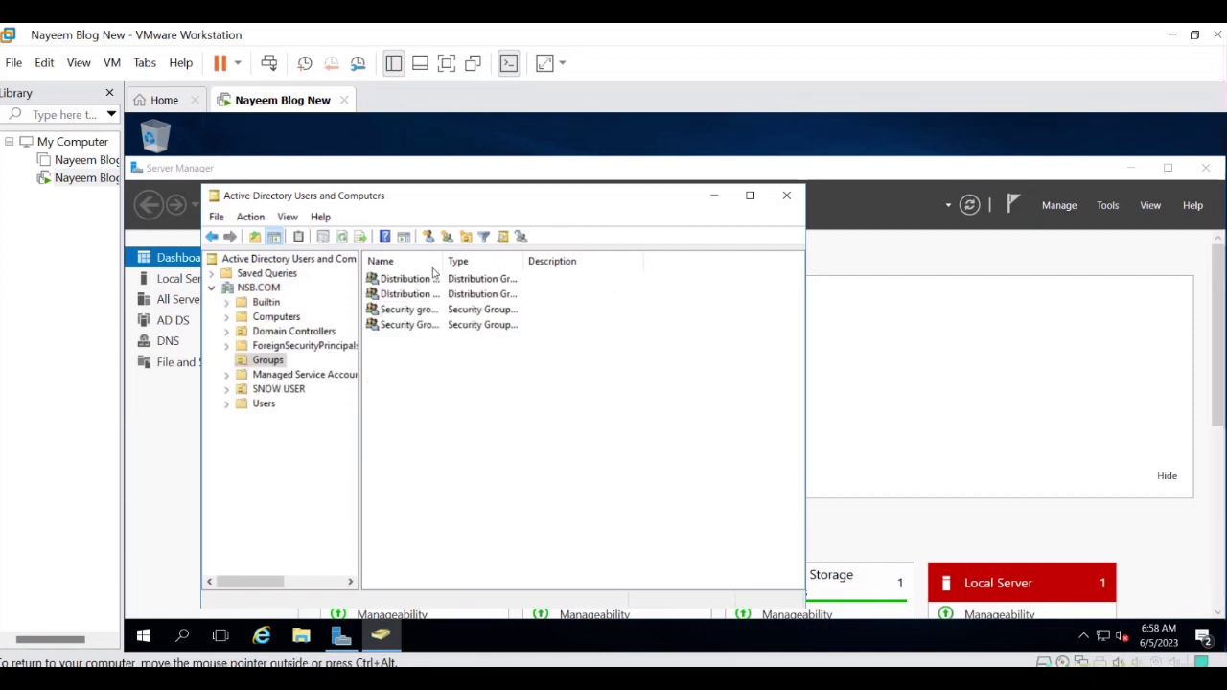
drag(515, 261, 515, 261)
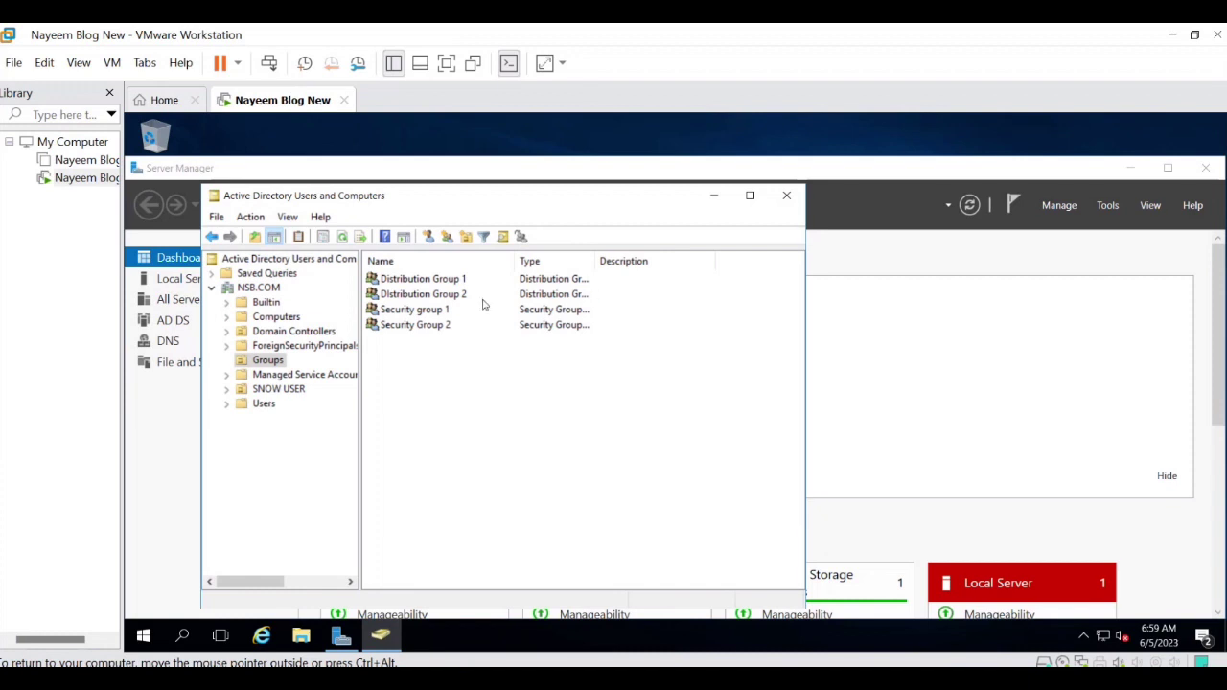
- Review the members of Security Group 2, then close its properties and minimize Active Directory Users and Computers
double_click(414, 324)
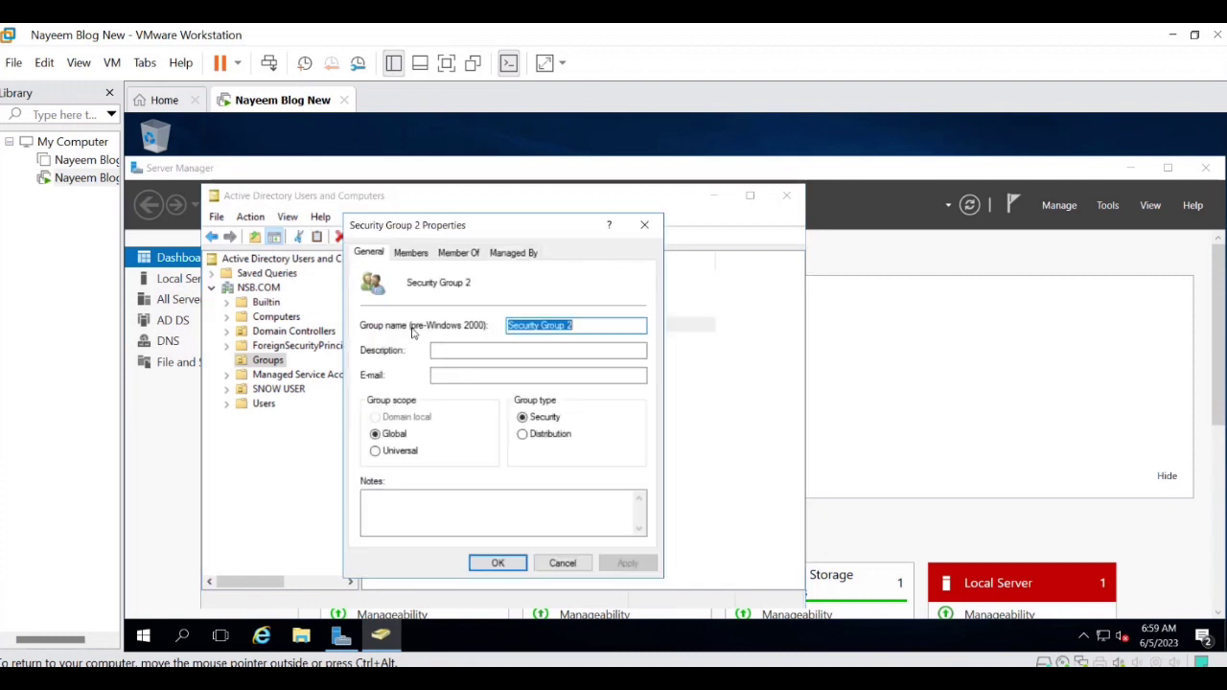
click(411, 253)
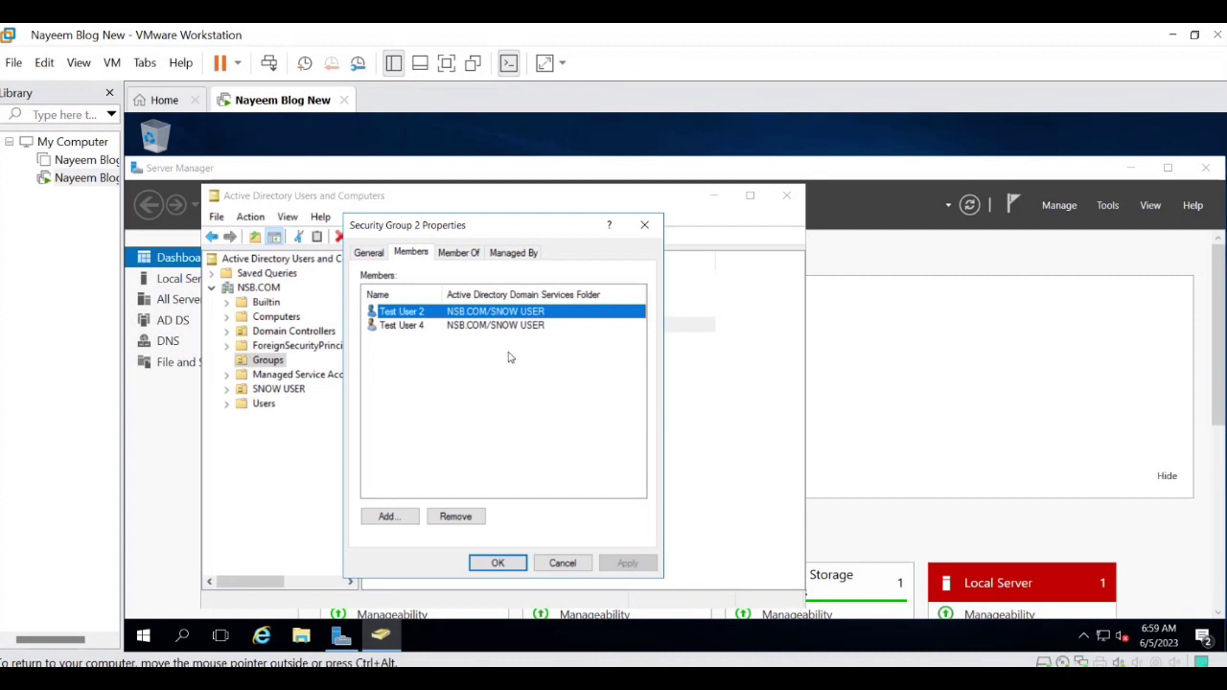
click(500, 565)
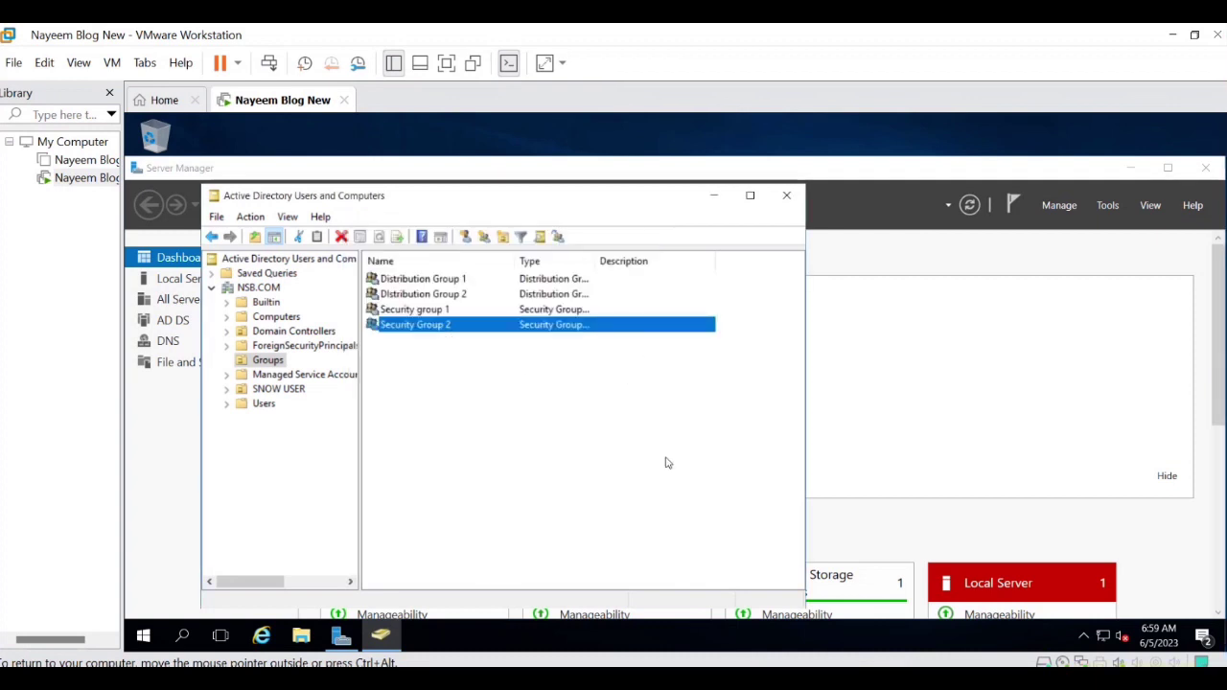
click(715, 196)
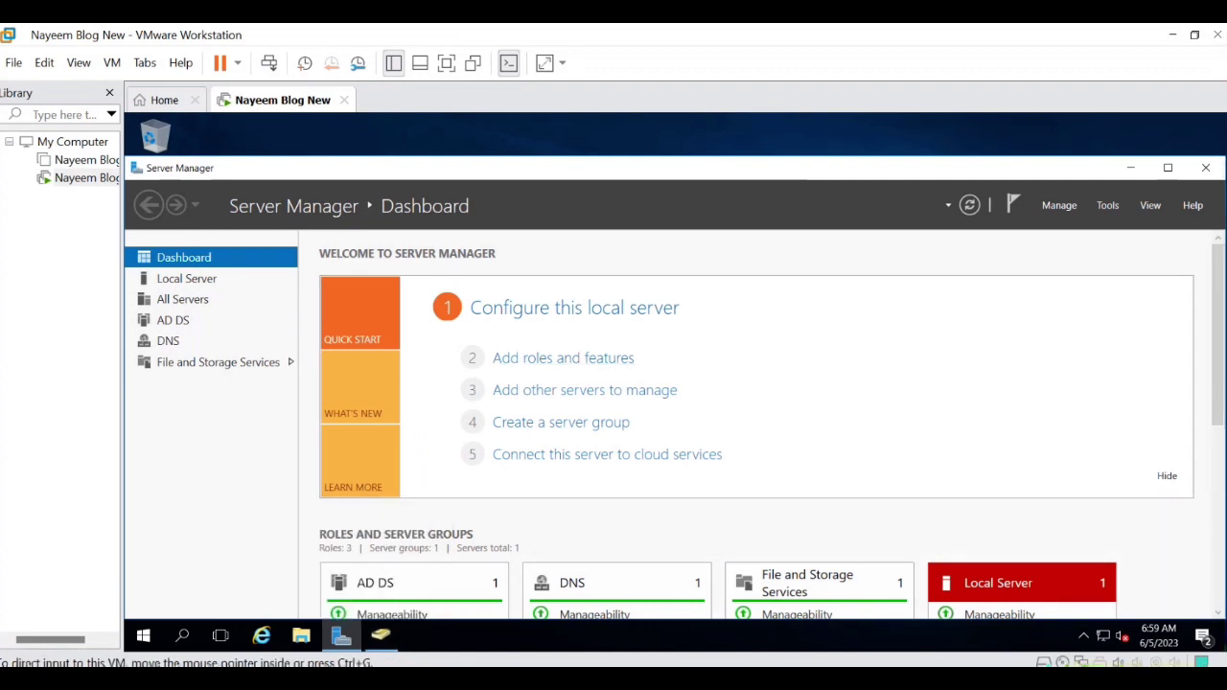
- Switch to ServiceNow in Chrome, find the LDAP Servers module with the filter "ldap" and open the LDAP Server record
mouse_move(847, 680)
click(855, 602)
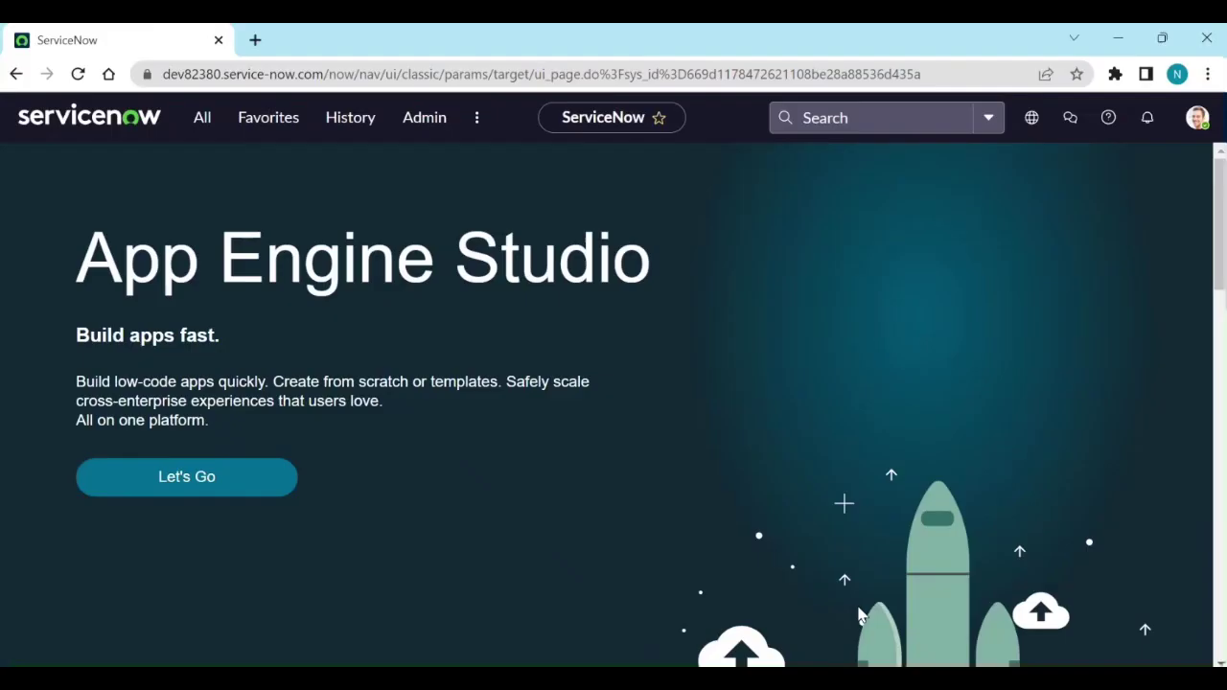
click(201, 119)
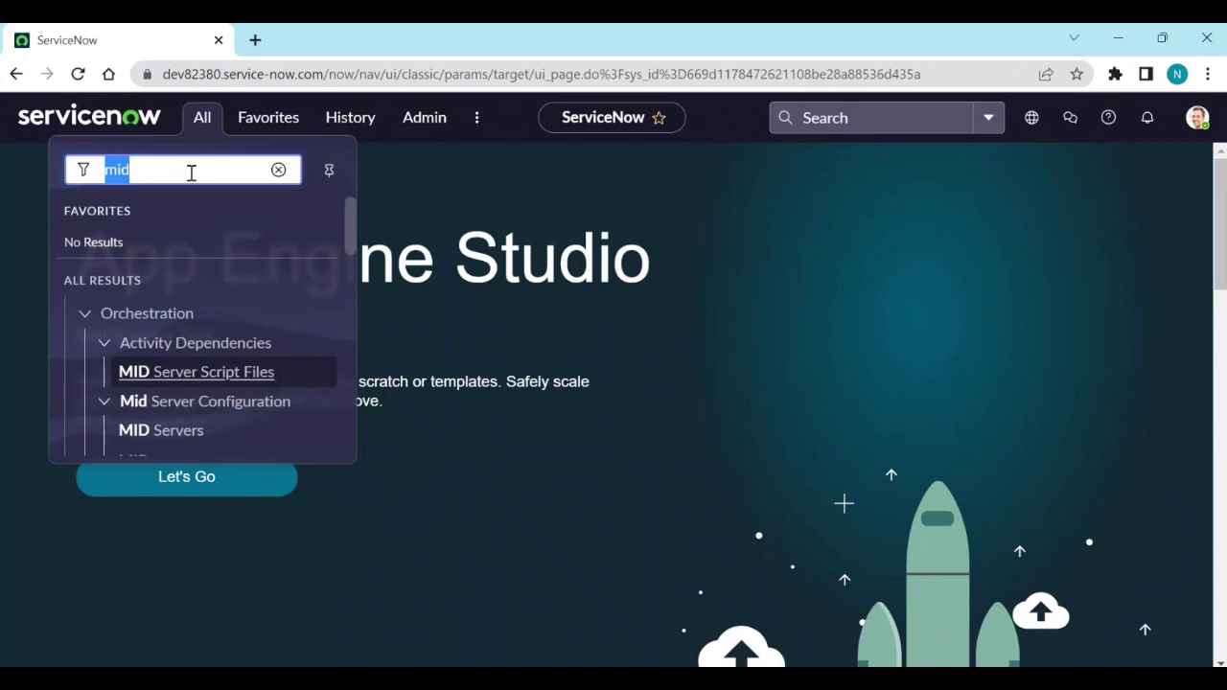
text(ldap)
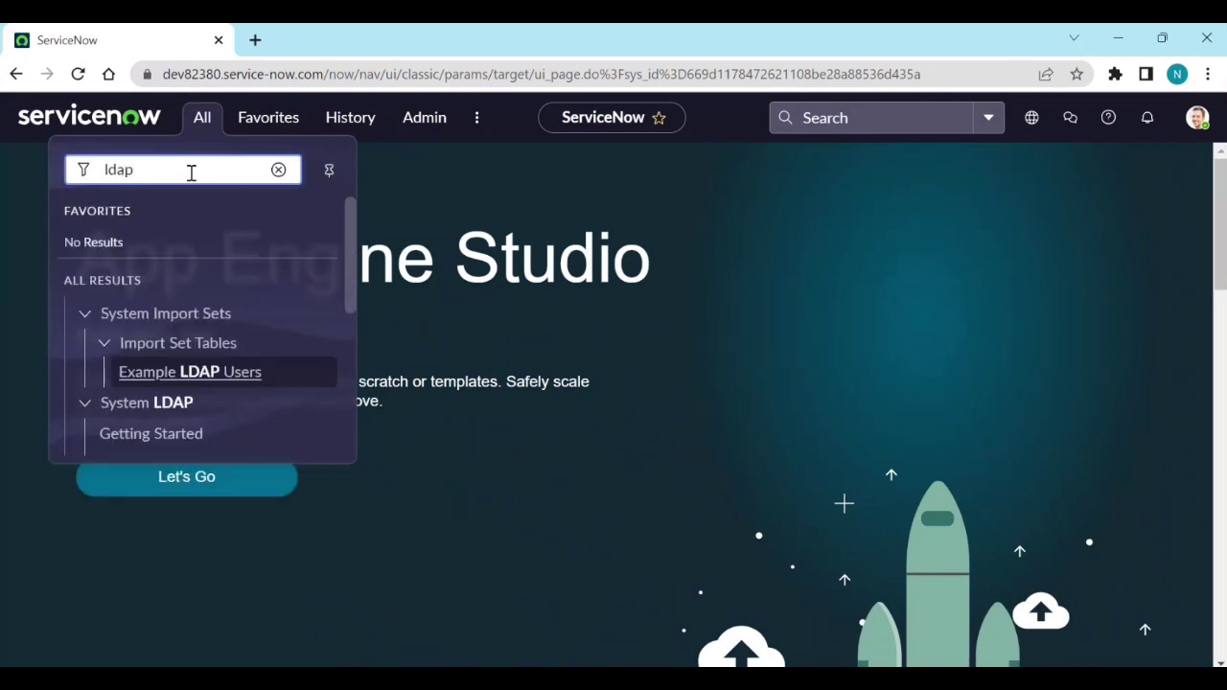
scroll(192, 422, down, 1)
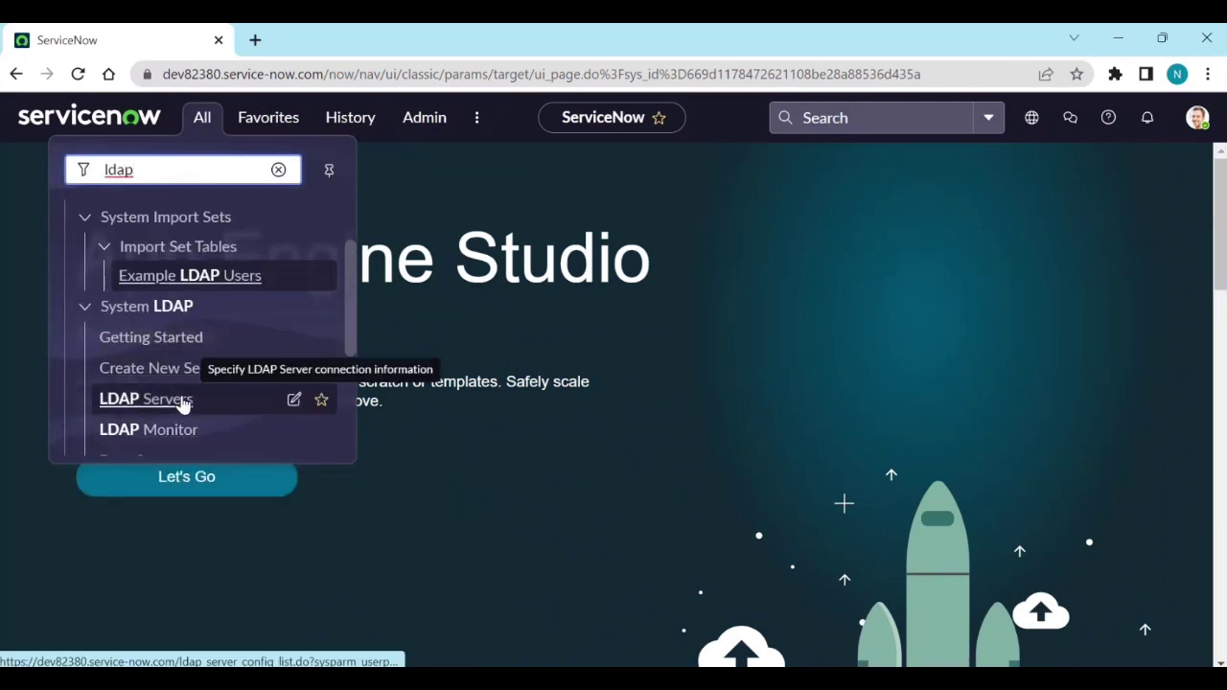
click(182, 401)
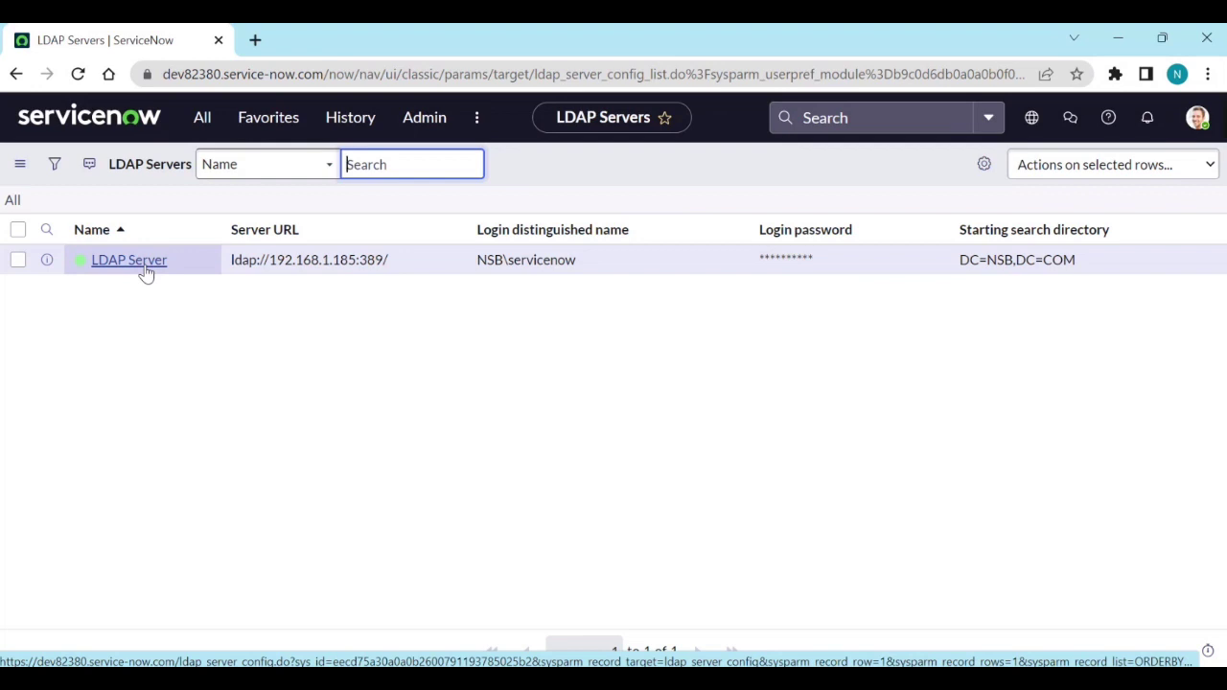
click(146, 274)
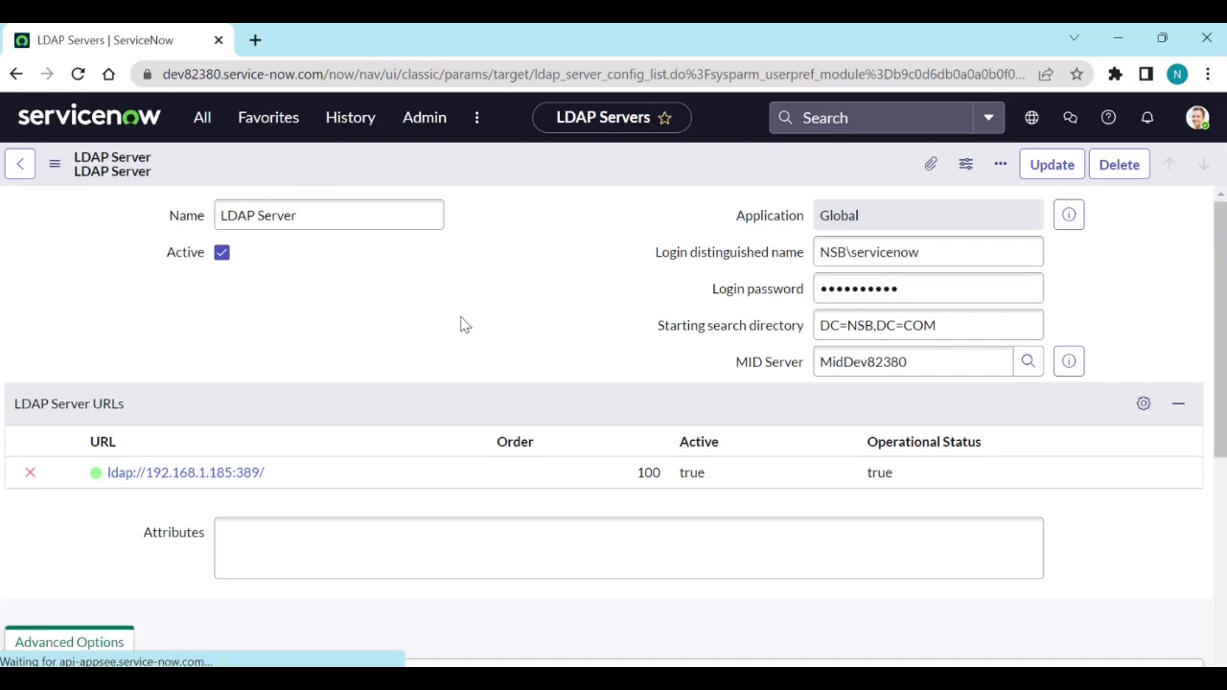
- Open the Users OU definition of the LDAP server in a new tab and review its fields and data sources
click(916, 362)
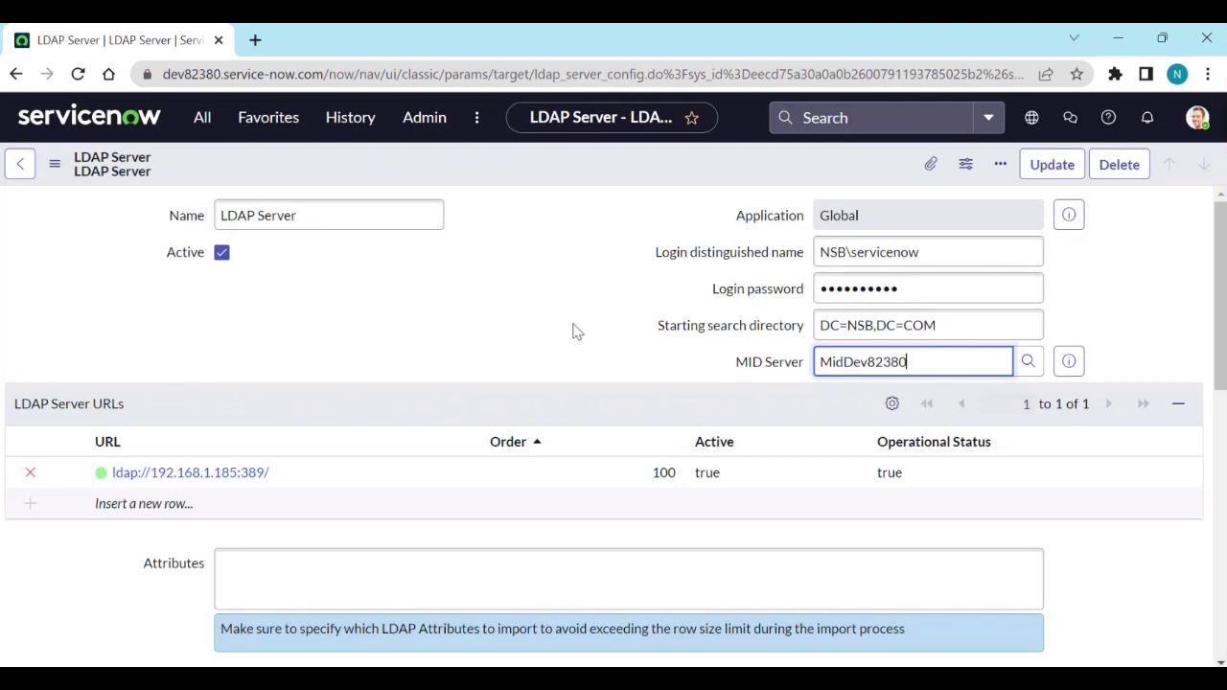
scroll(565, 345, down, 10)
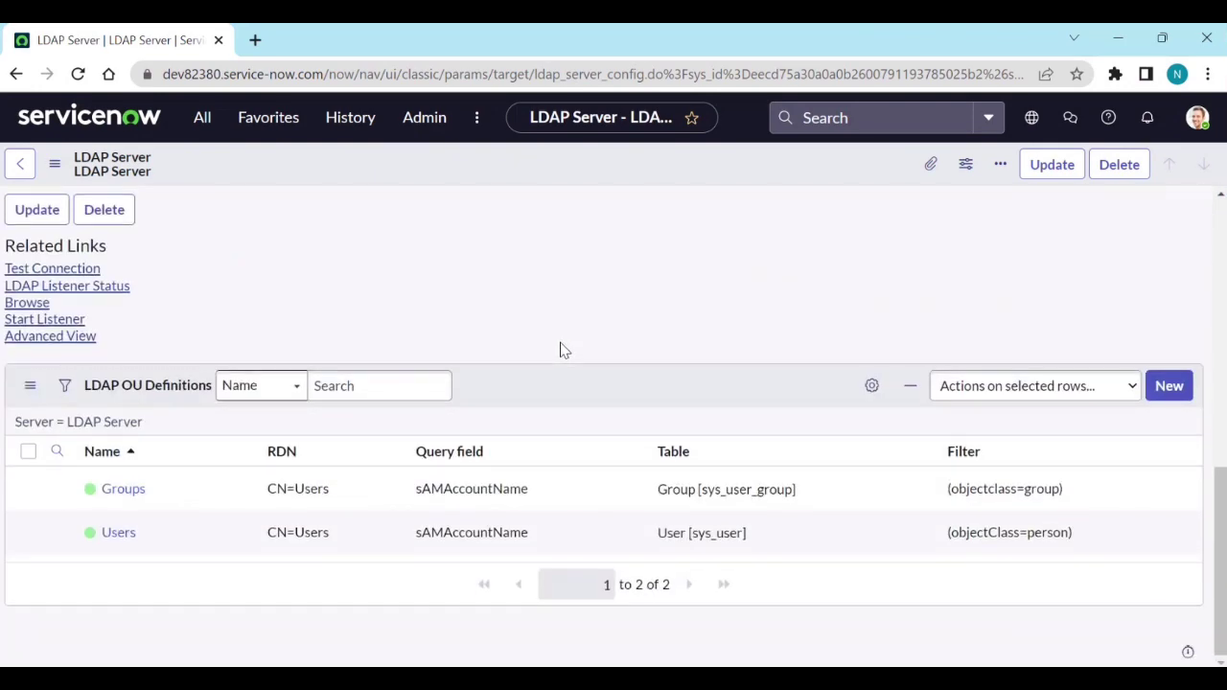
middle_click(122, 542)
click(337, 46)
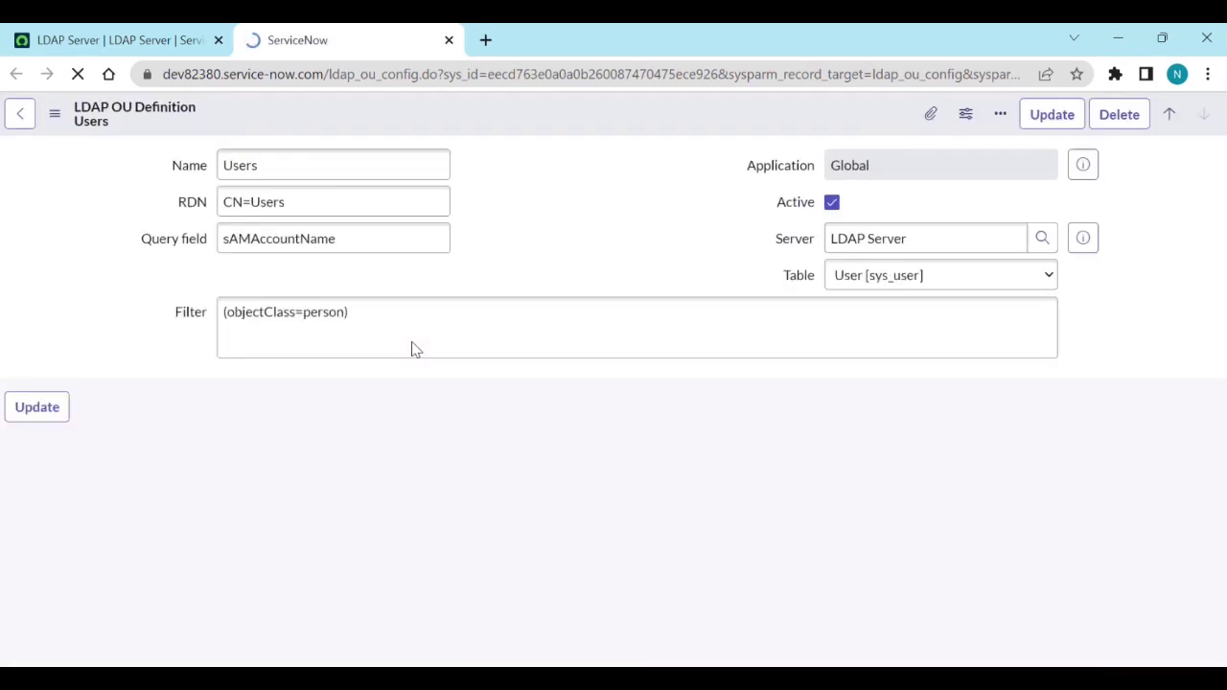
scroll(297, 457, down, 1)
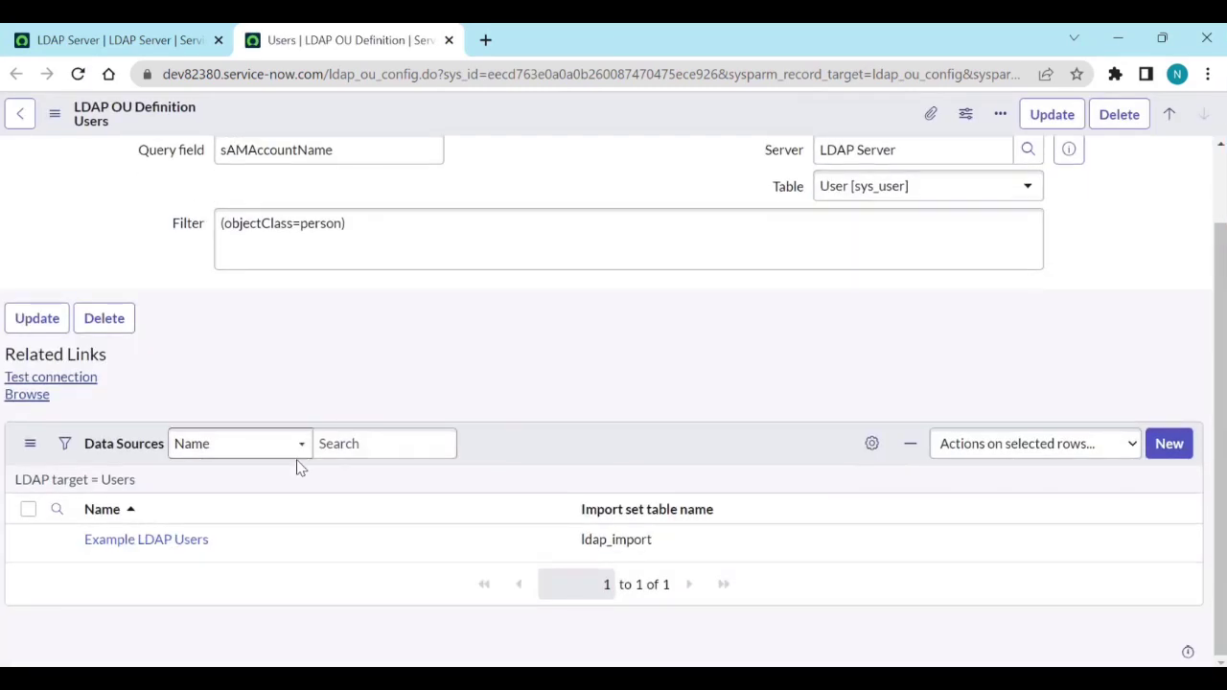
scroll(326, 345, up, 1)
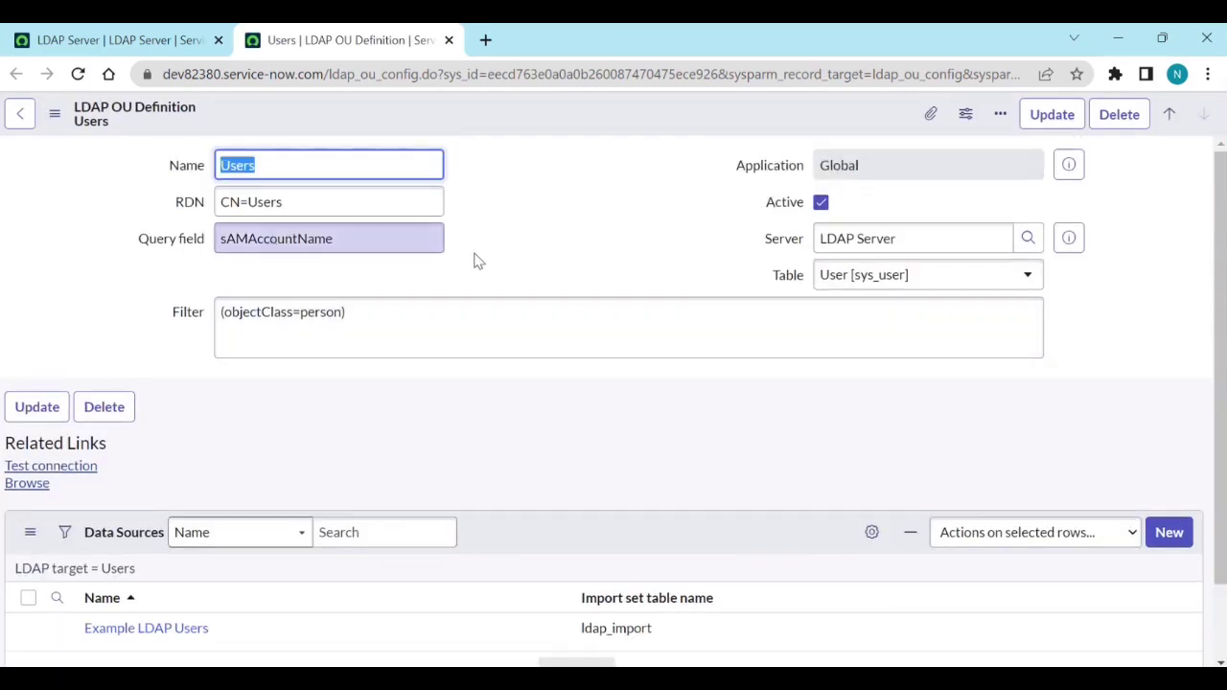
scroll(239, 532, down, 1)
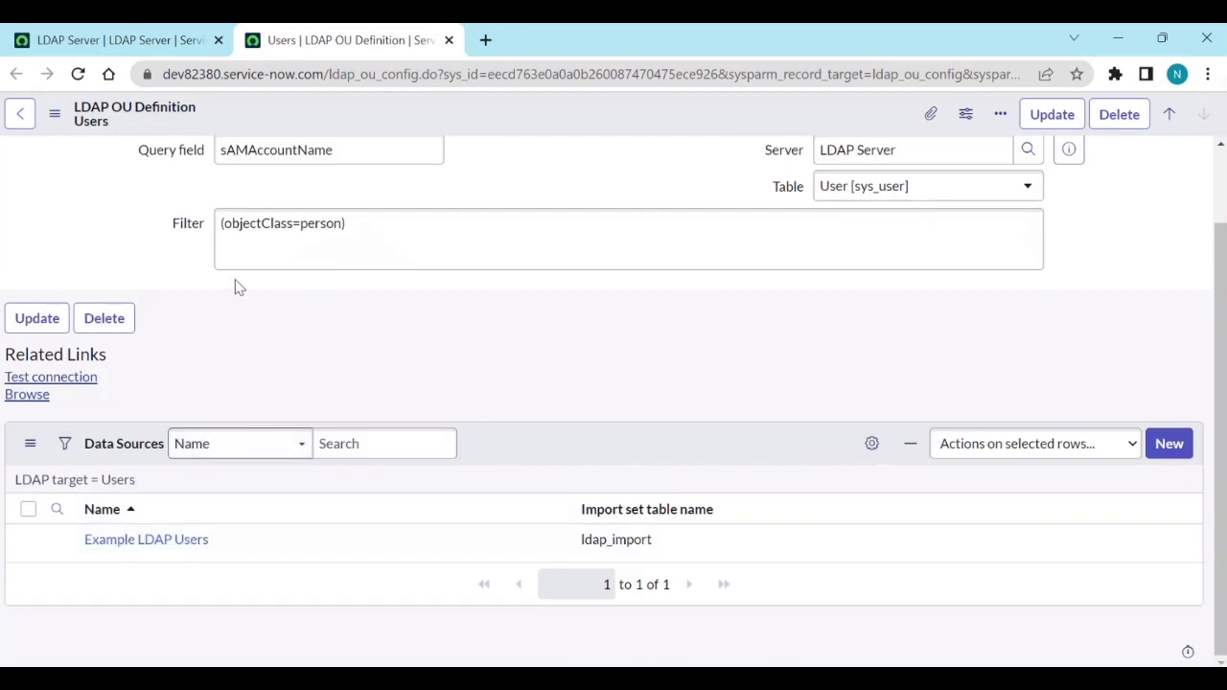
scroll(337, 274, up, 1)
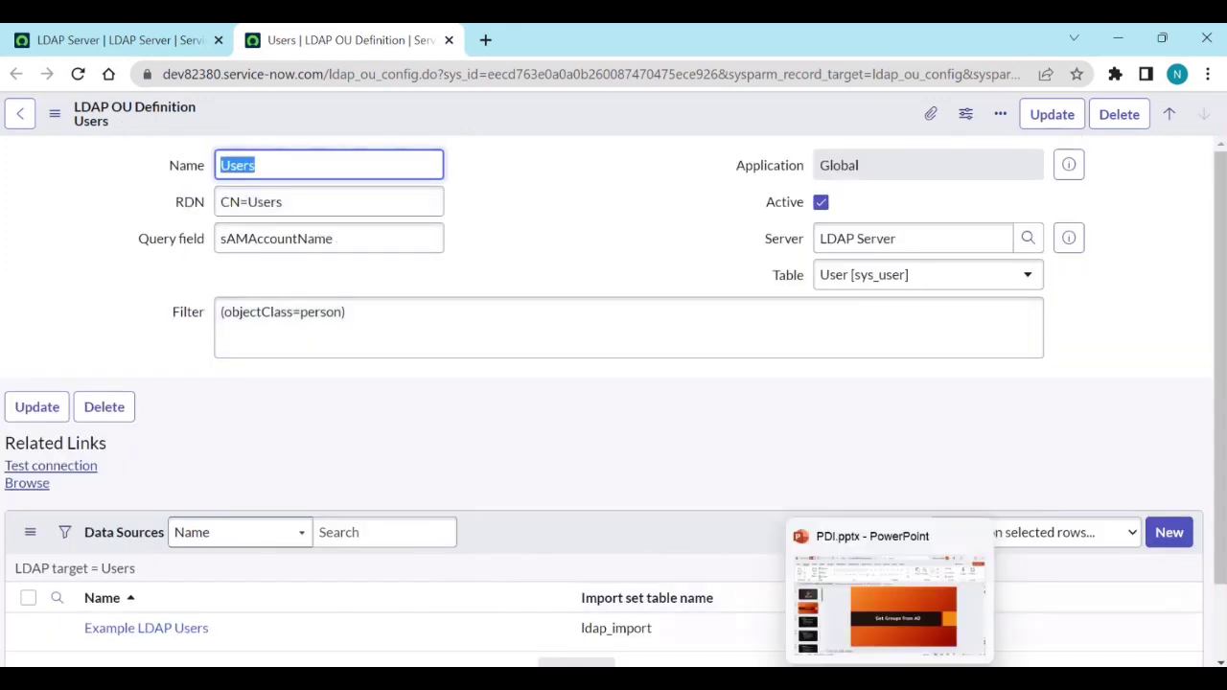
- Switch to the virtual machine, inspect the Users and SNOW USER folders in Active Directory, and minimize the open server windows
click(803, 599)
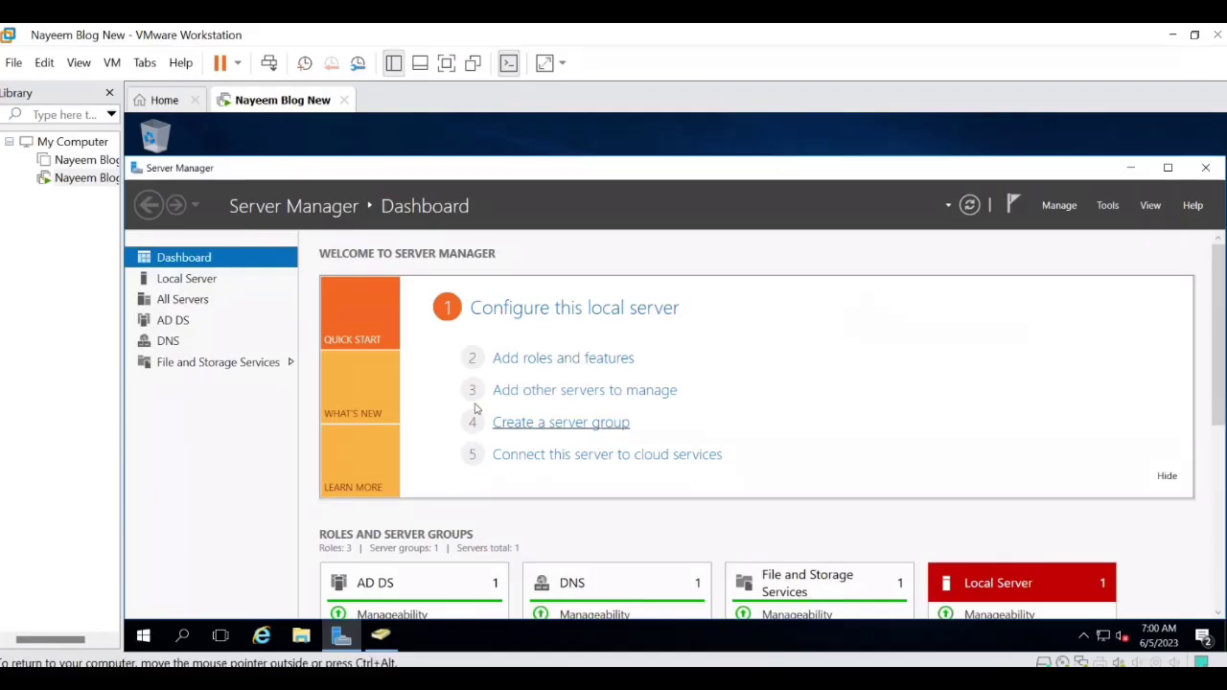
click(342, 635)
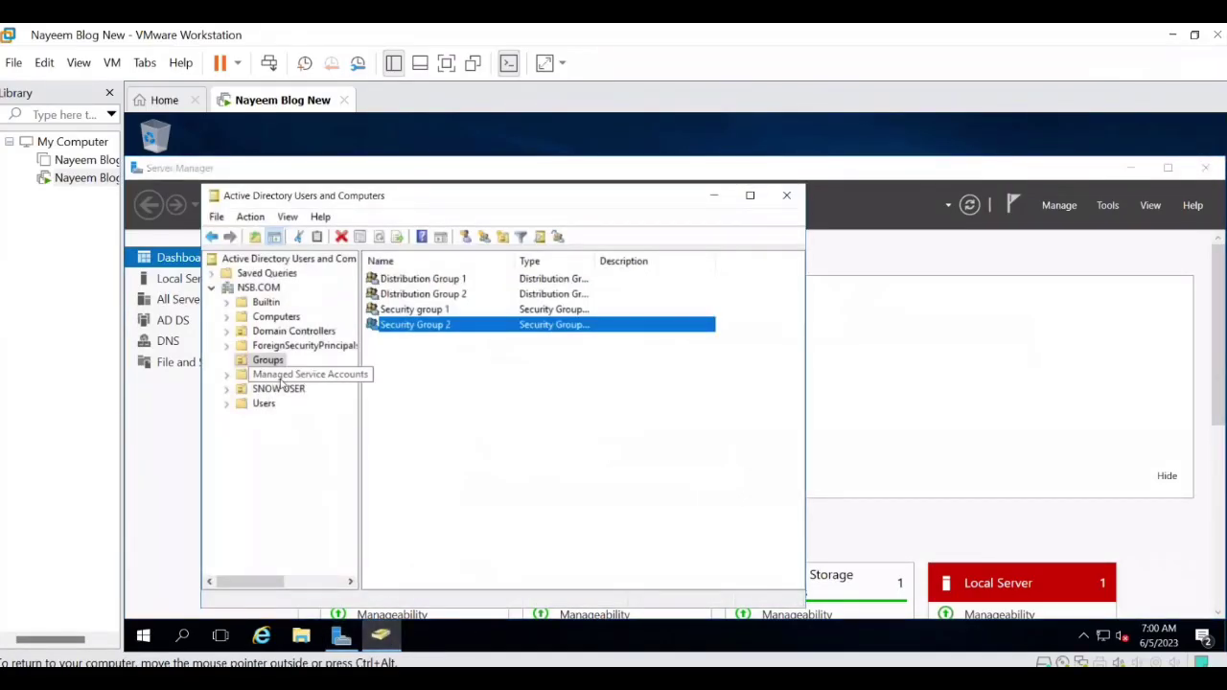
click(264, 403)
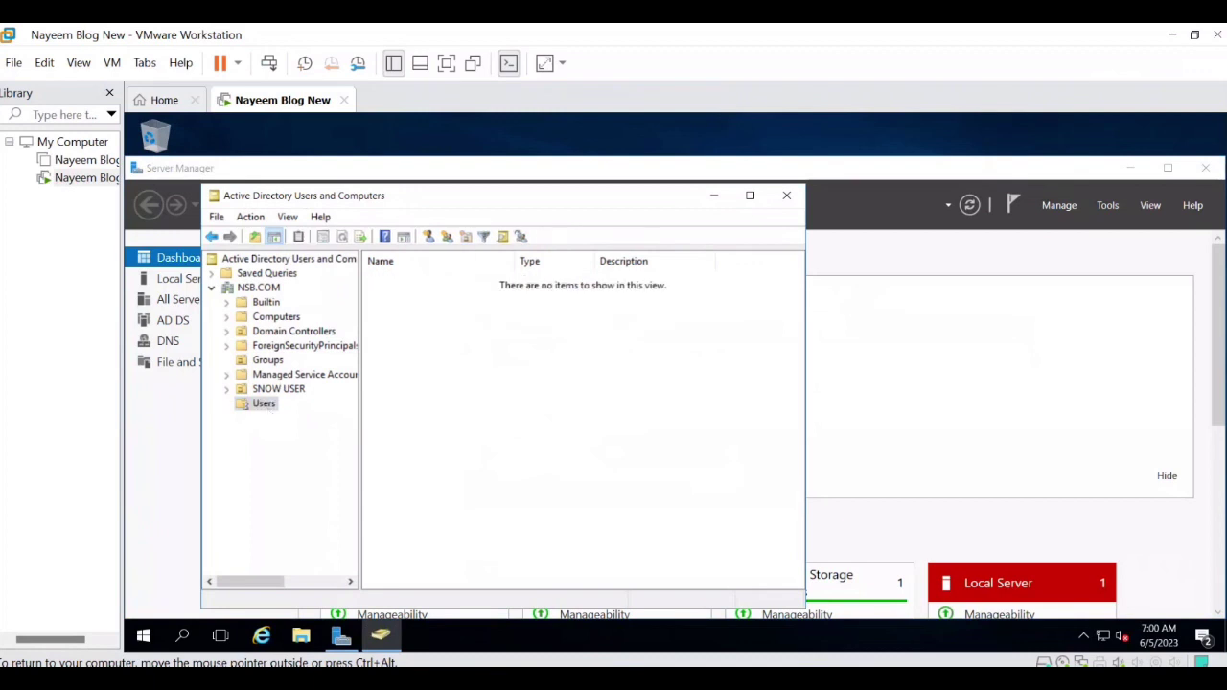
scroll(461, 435, down, 2)
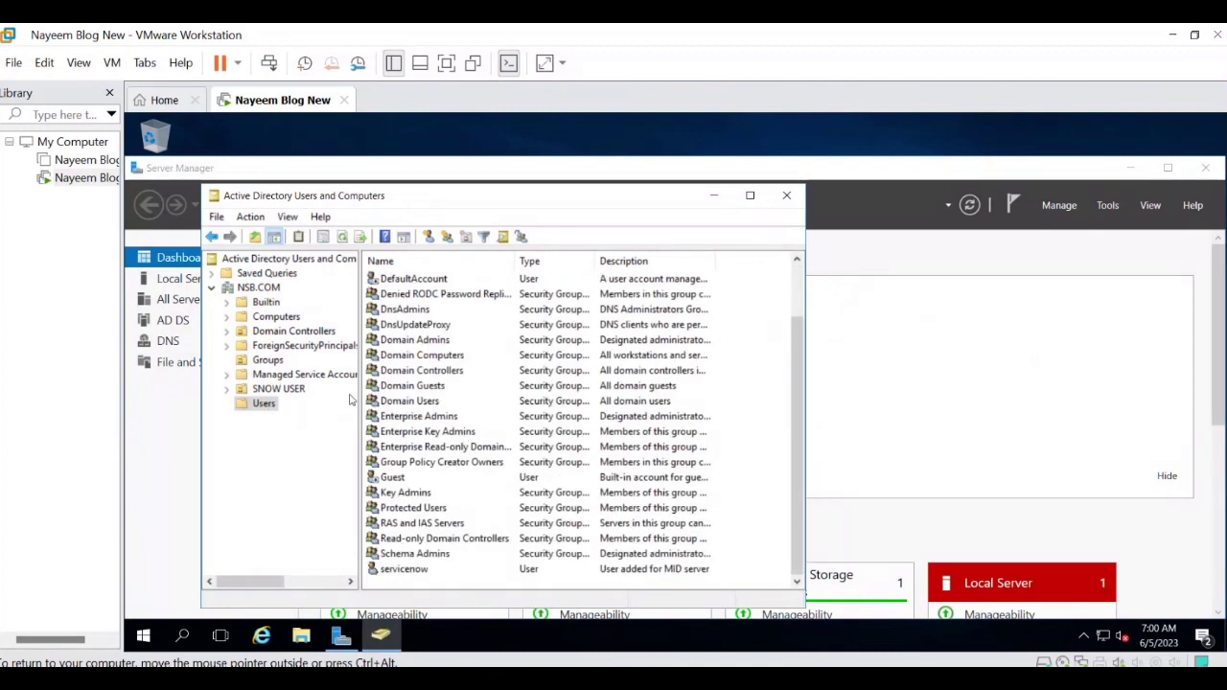
click(285, 392)
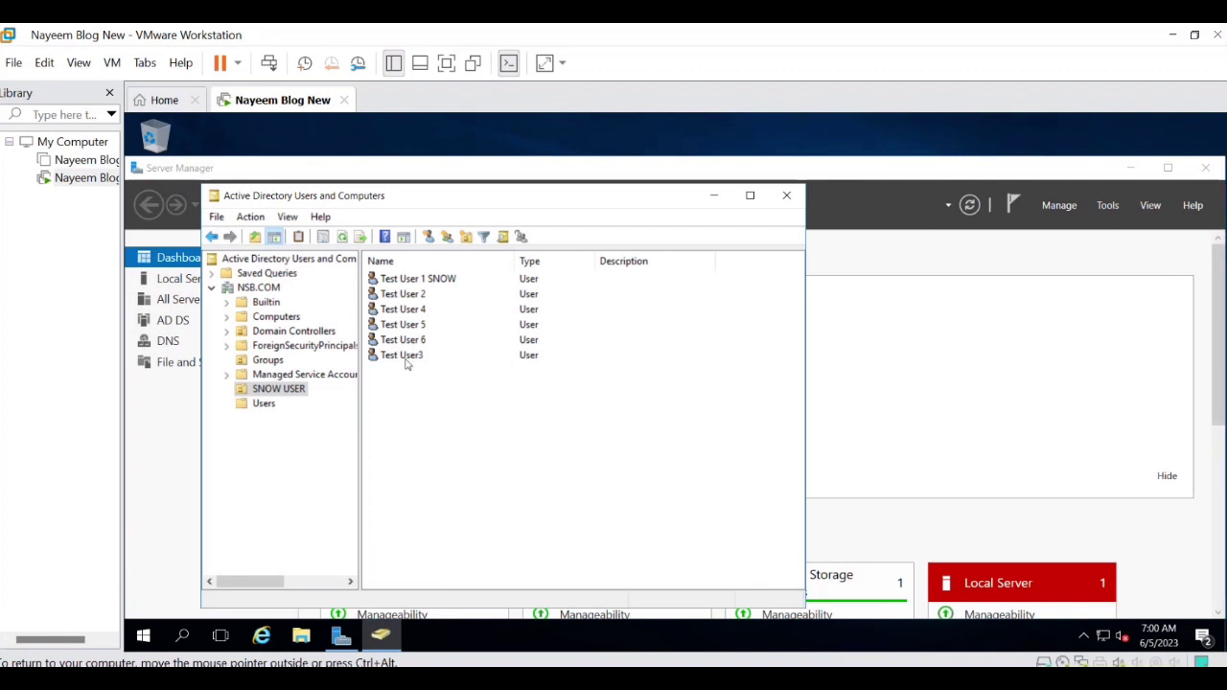
click(714, 195)
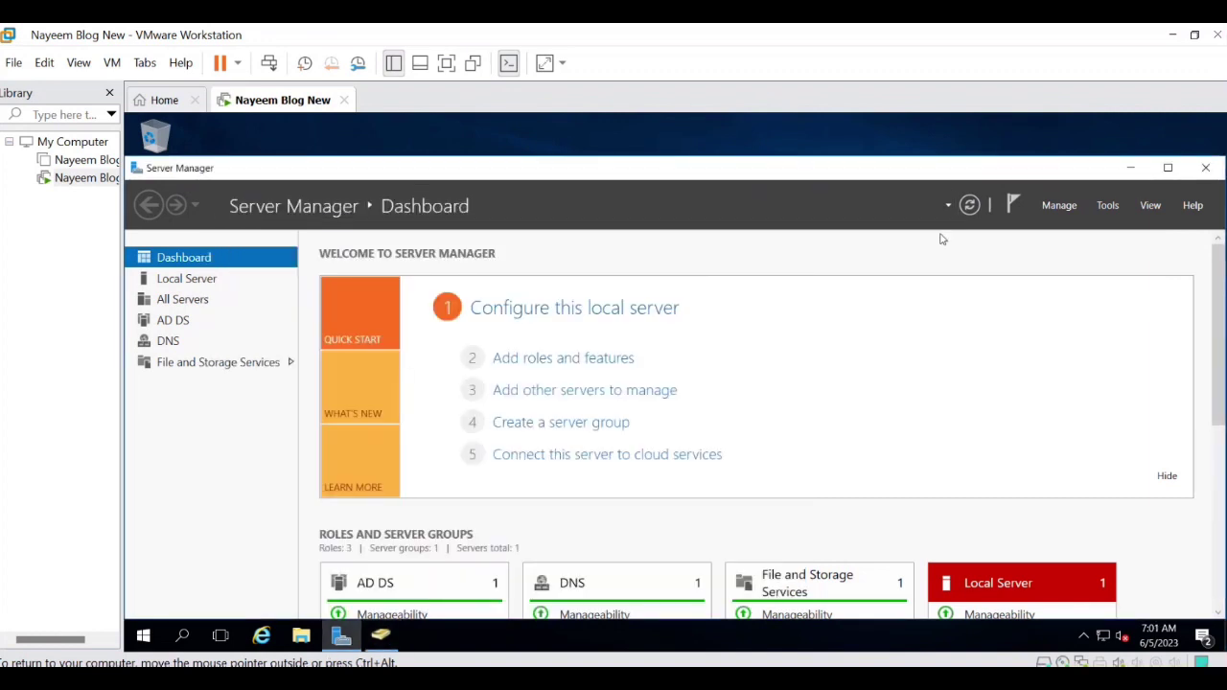
click(1131, 167)
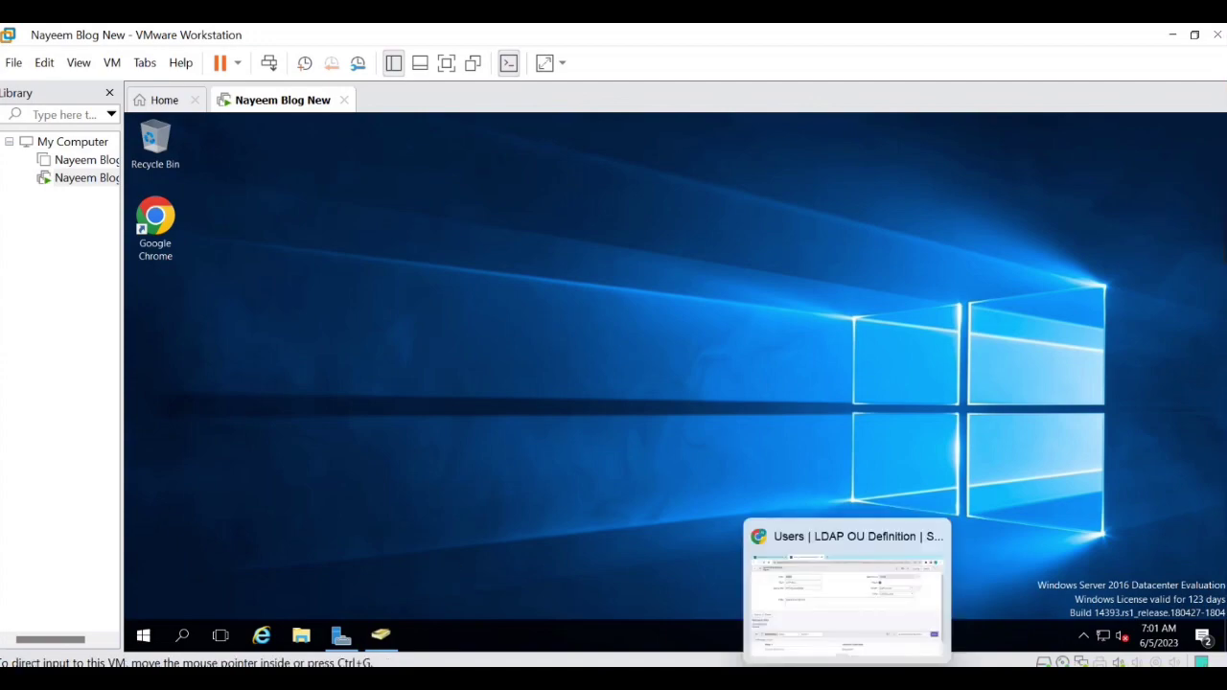
- Return to ServiceNow in Chrome, open the LDAP Scheduled Loads list in a new tab and open the LDAP User Import record
click(867, 586)
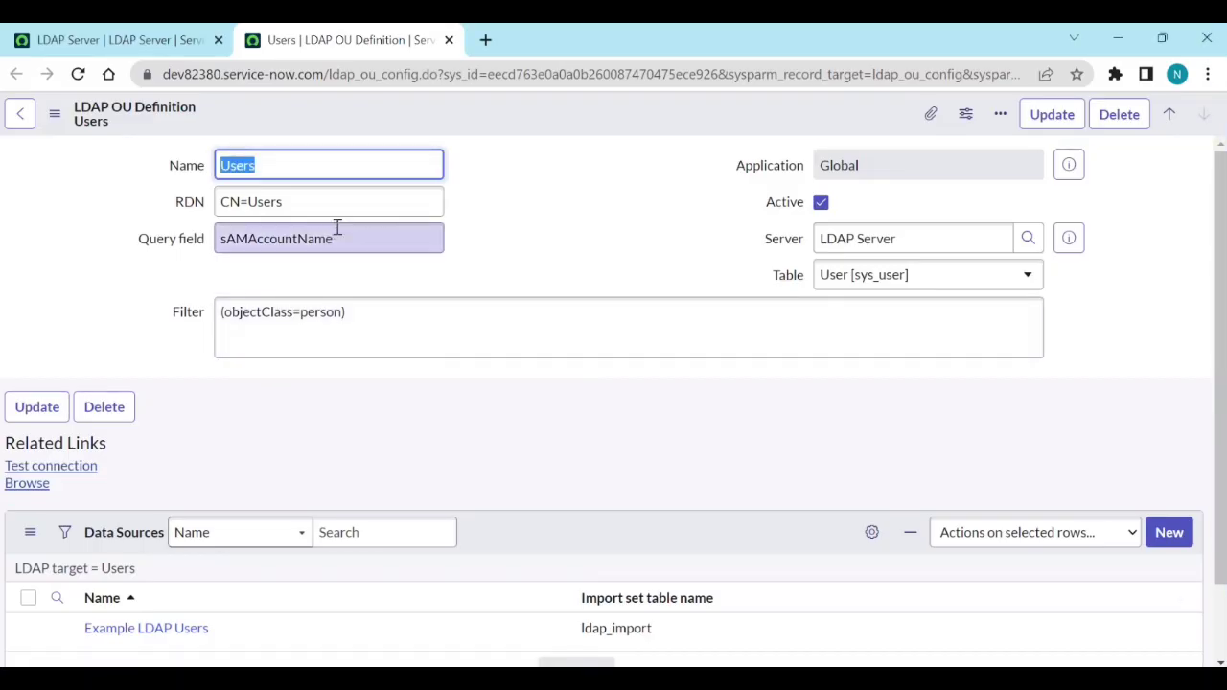
click(165, 31)
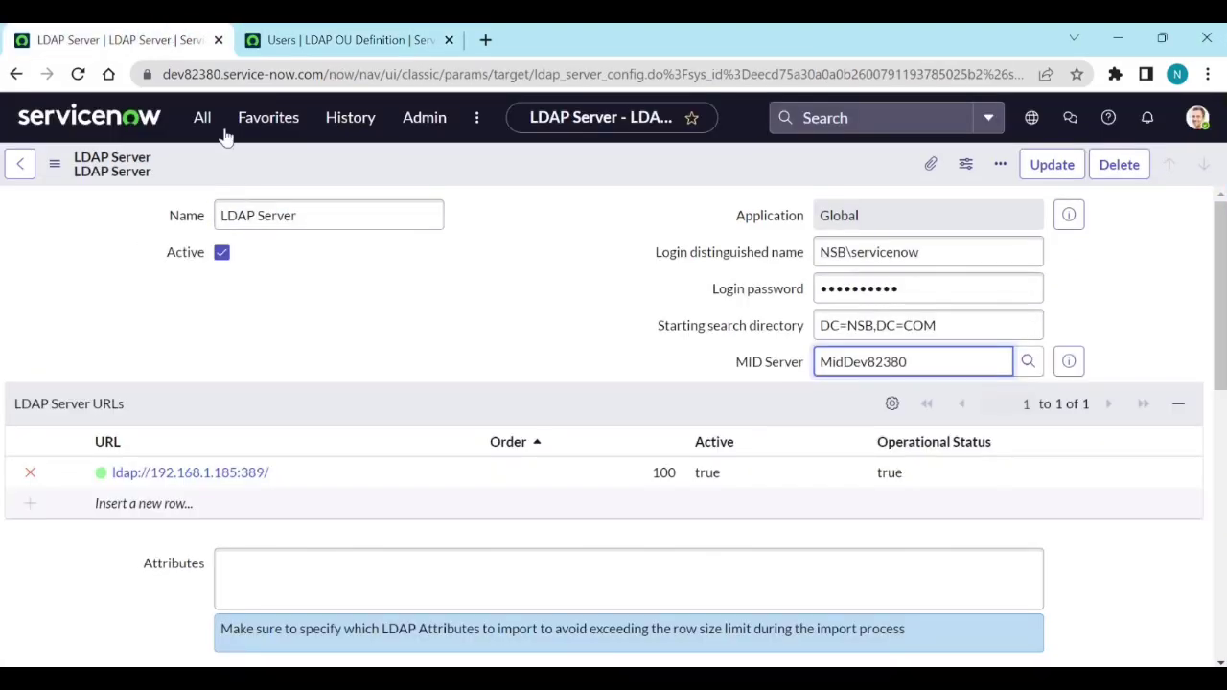
scroll(335, 284, down, 6)
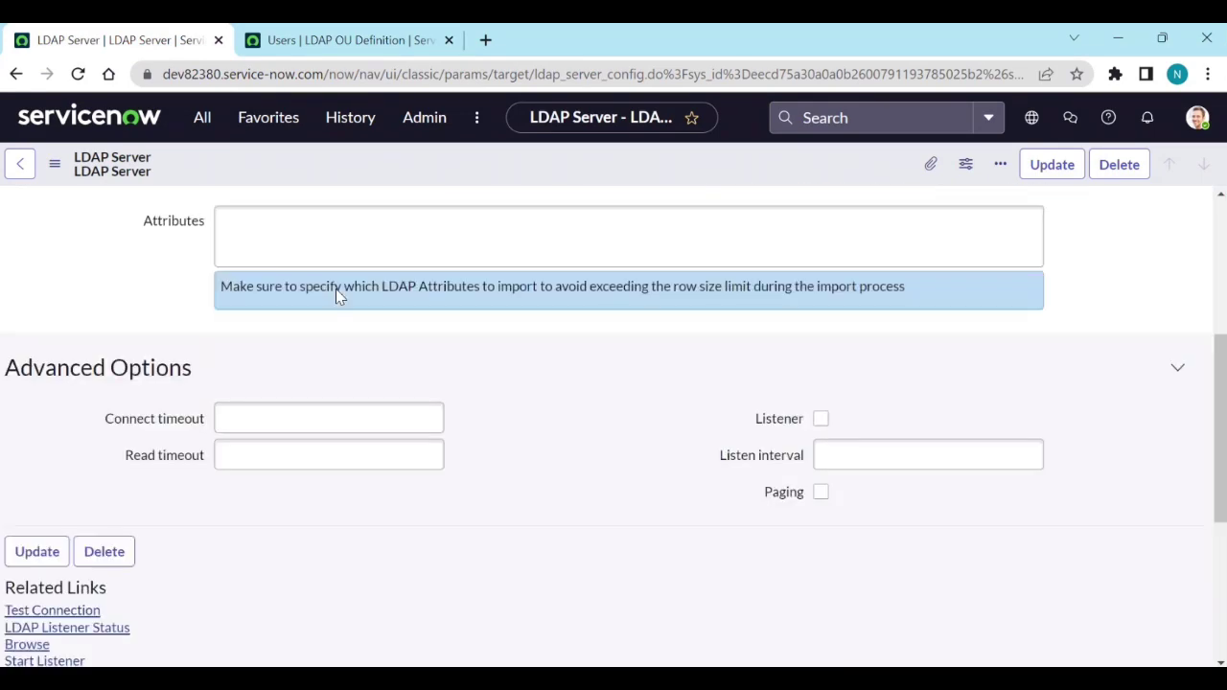
click(199, 119)
scroll(208, 373, down, 2)
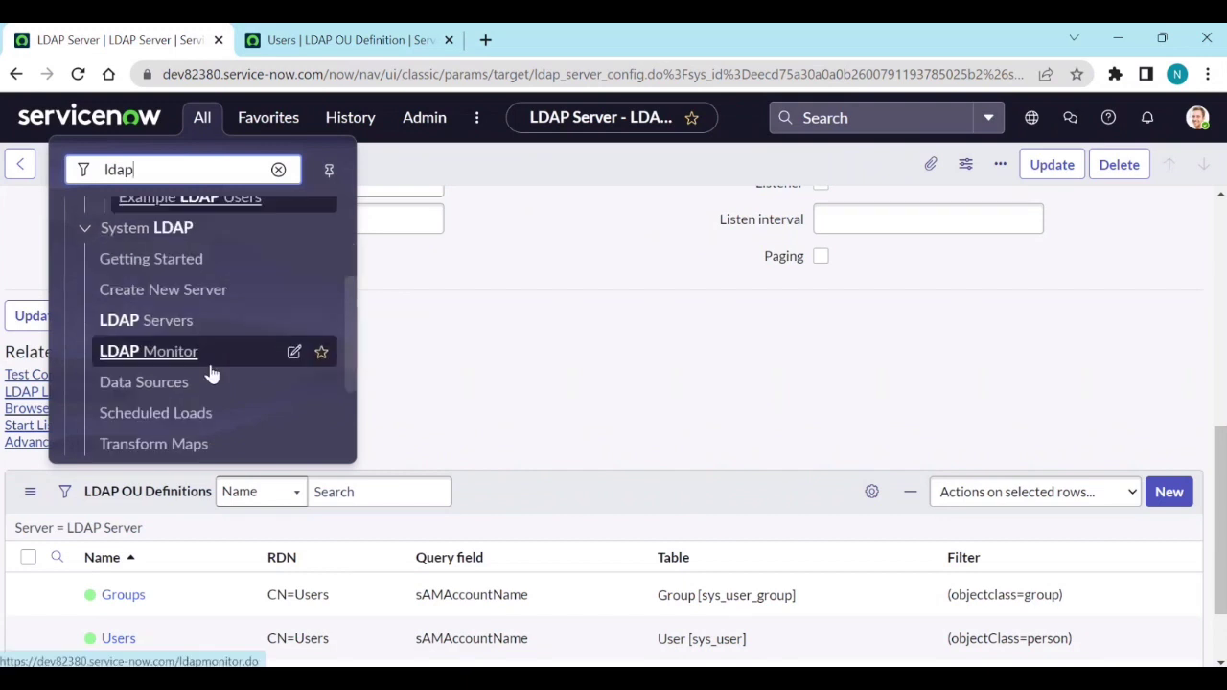
middle_click(196, 399)
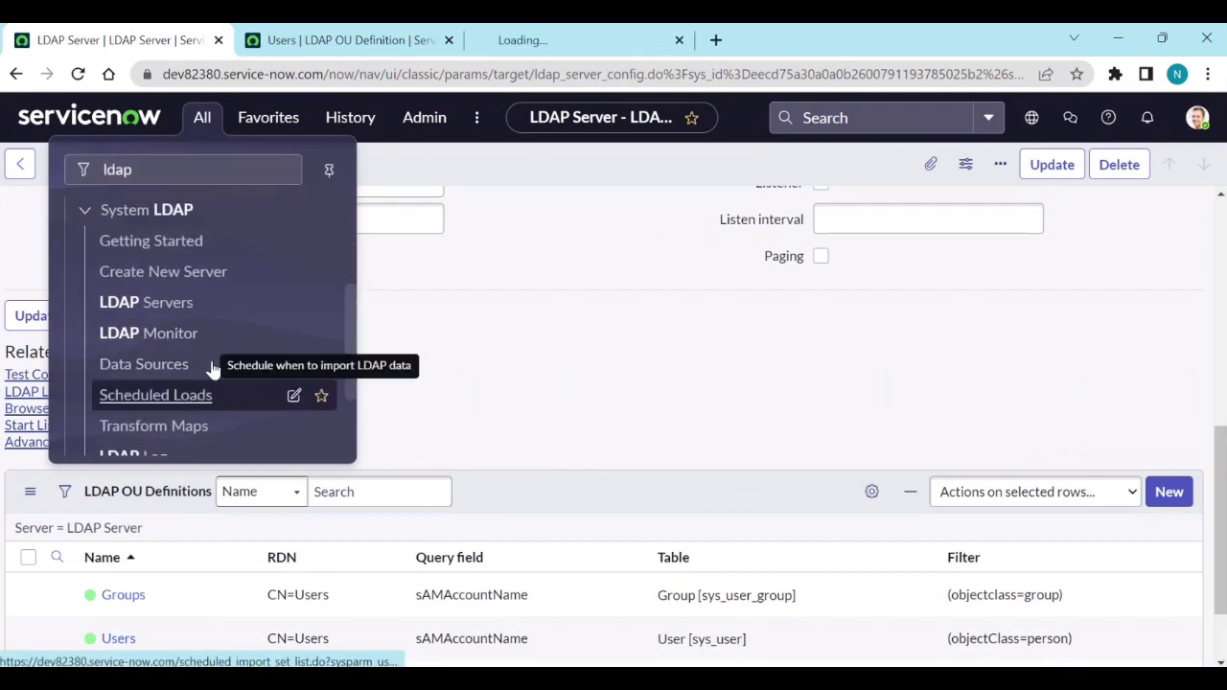
click(531, 43)
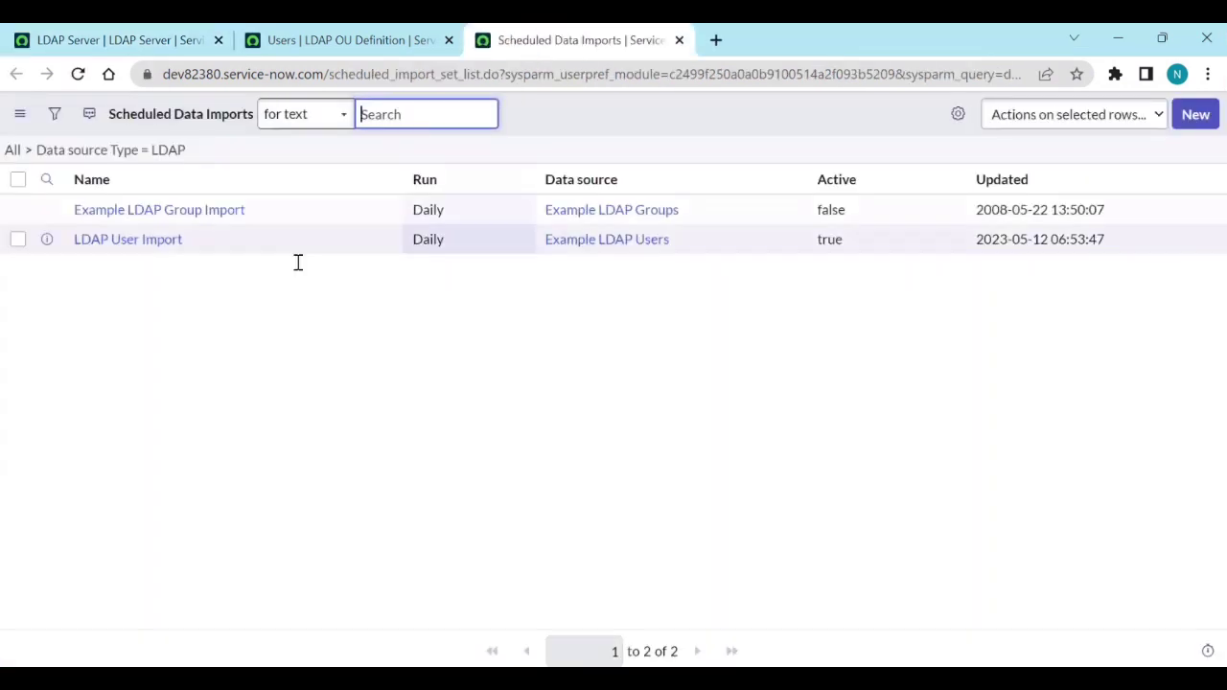
click(131, 241)
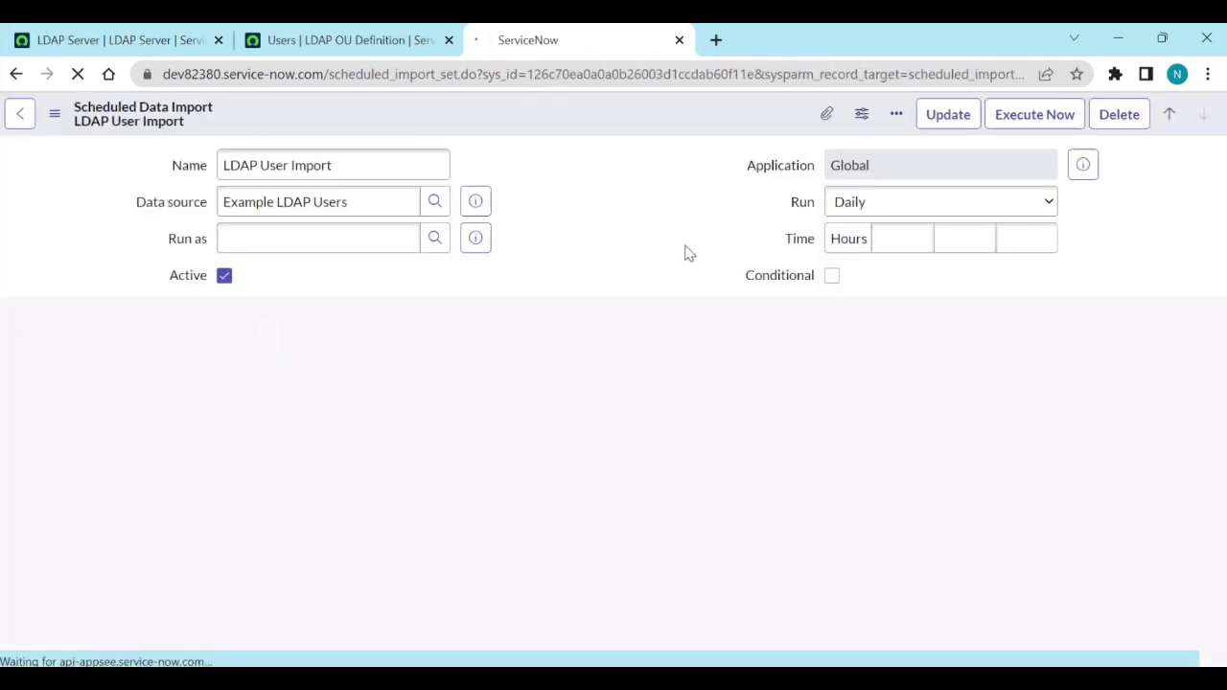
- Return to the Users OU definition, open its LDAP browse view and expand the LDAP nodes under CN=Users
click(1025, 117)
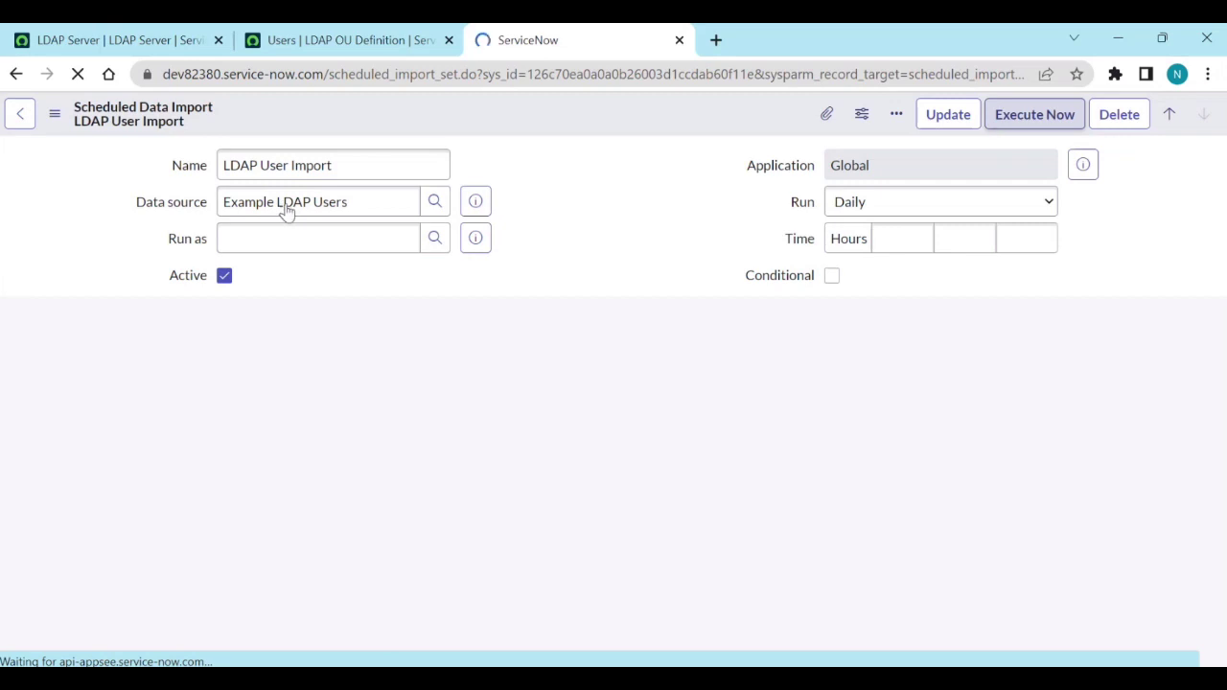
click(326, 42)
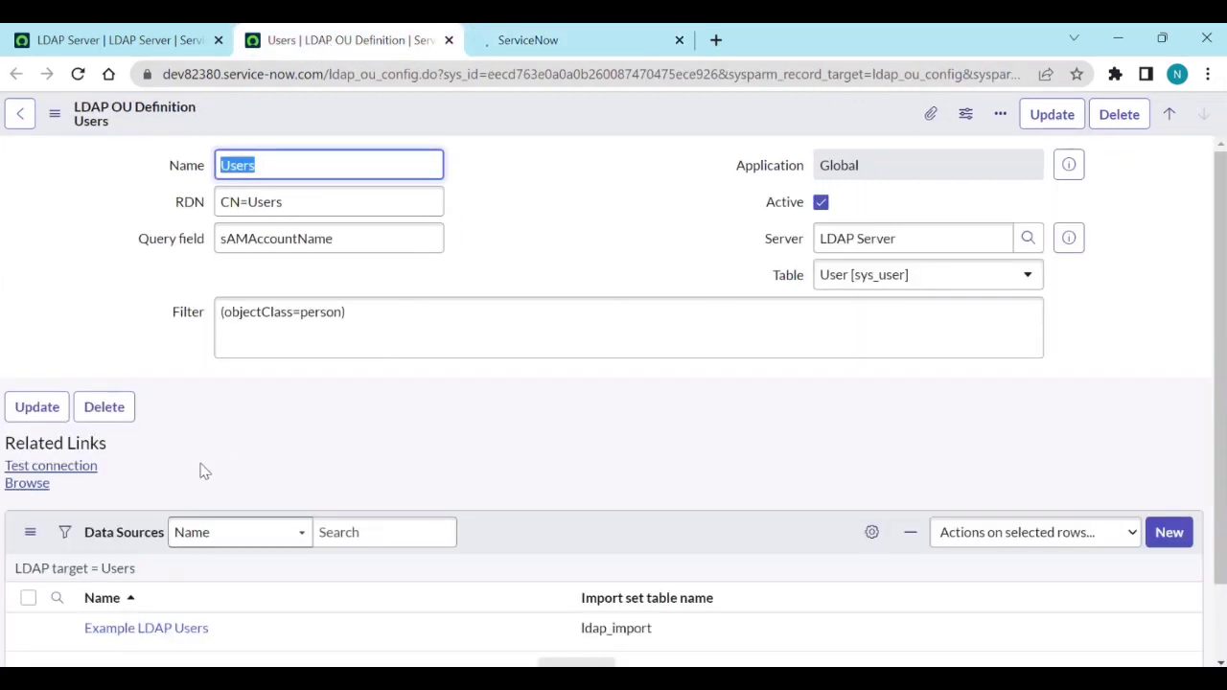
click(28, 484)
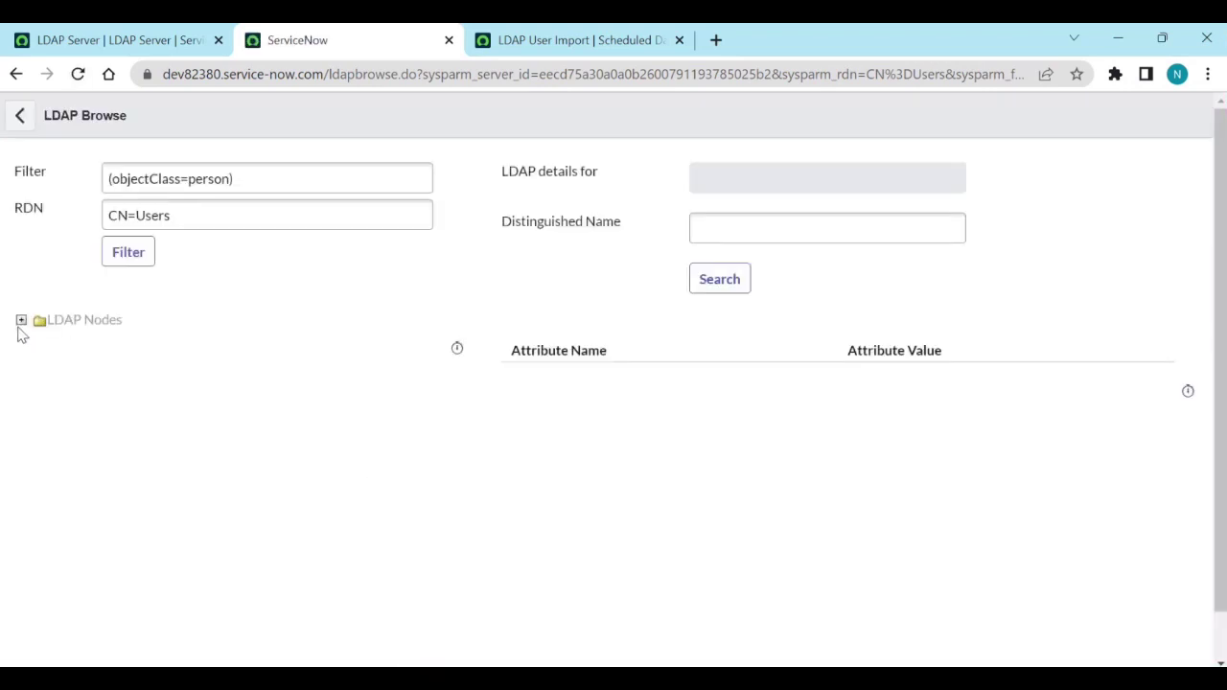
click(21, 320)
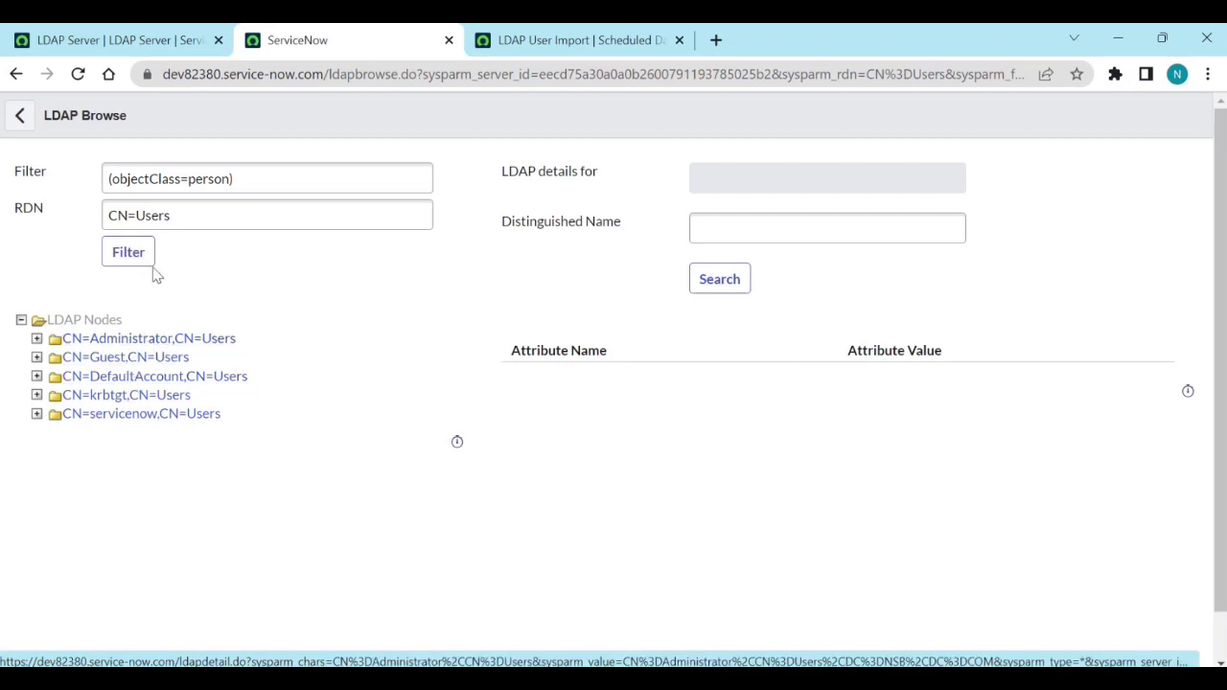
- Check the SNOW USER folder in Active Directory on the virtual machine, filter LDAP Browse by RDN "OU= SNOW User" and expand the nodes
double_click(191, 216)
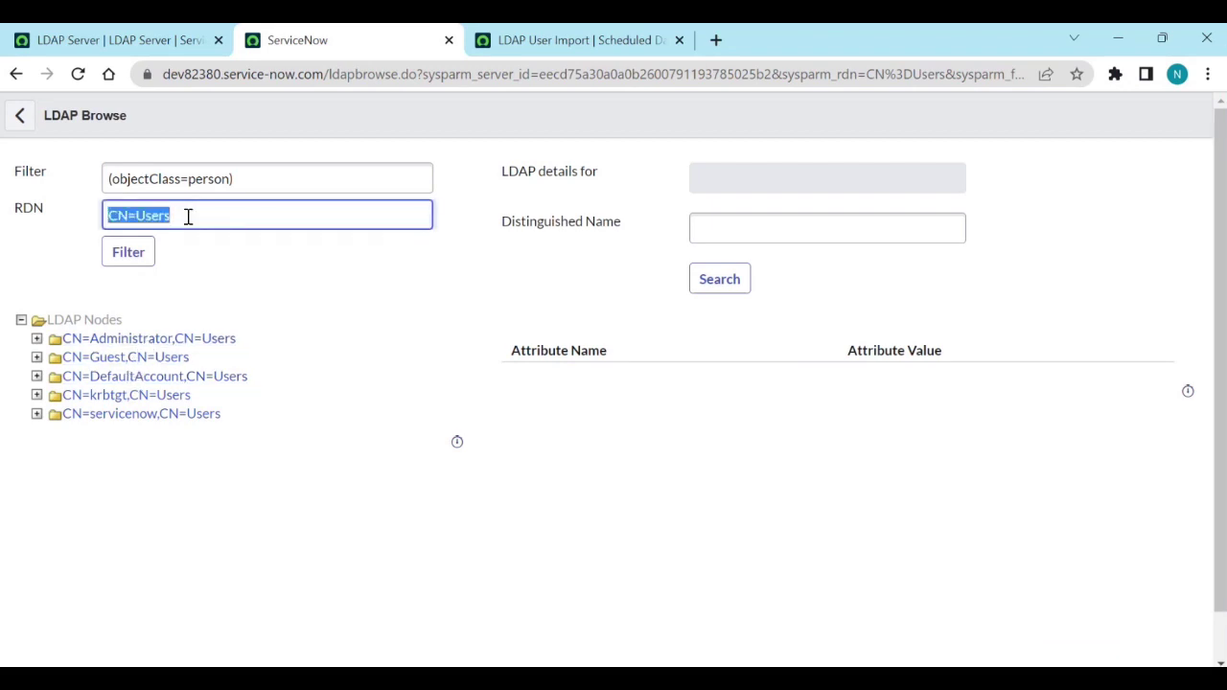
text(OU=)
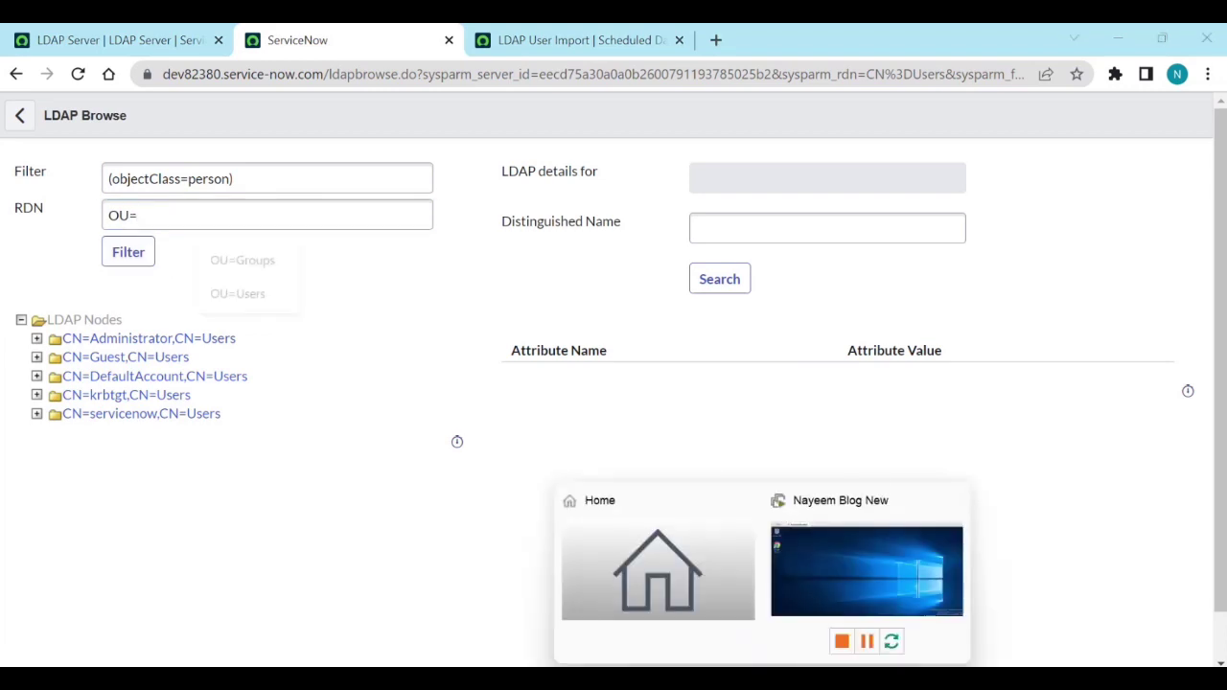
click(862, 573)
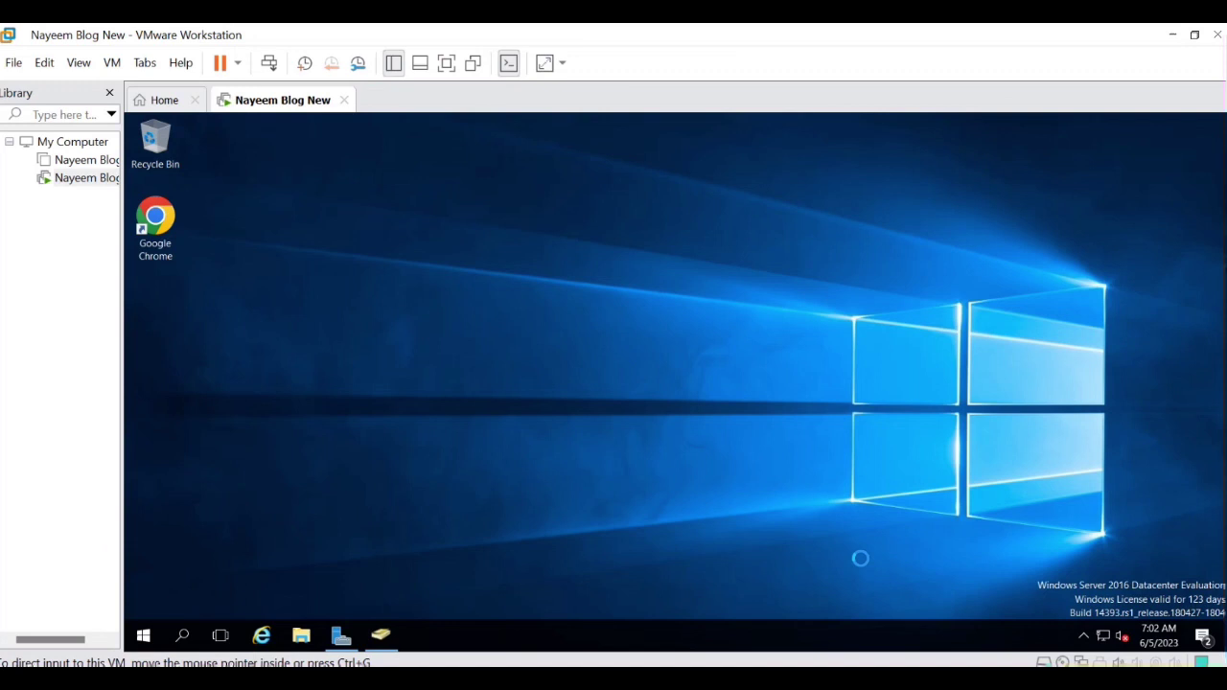
click(383, 637)
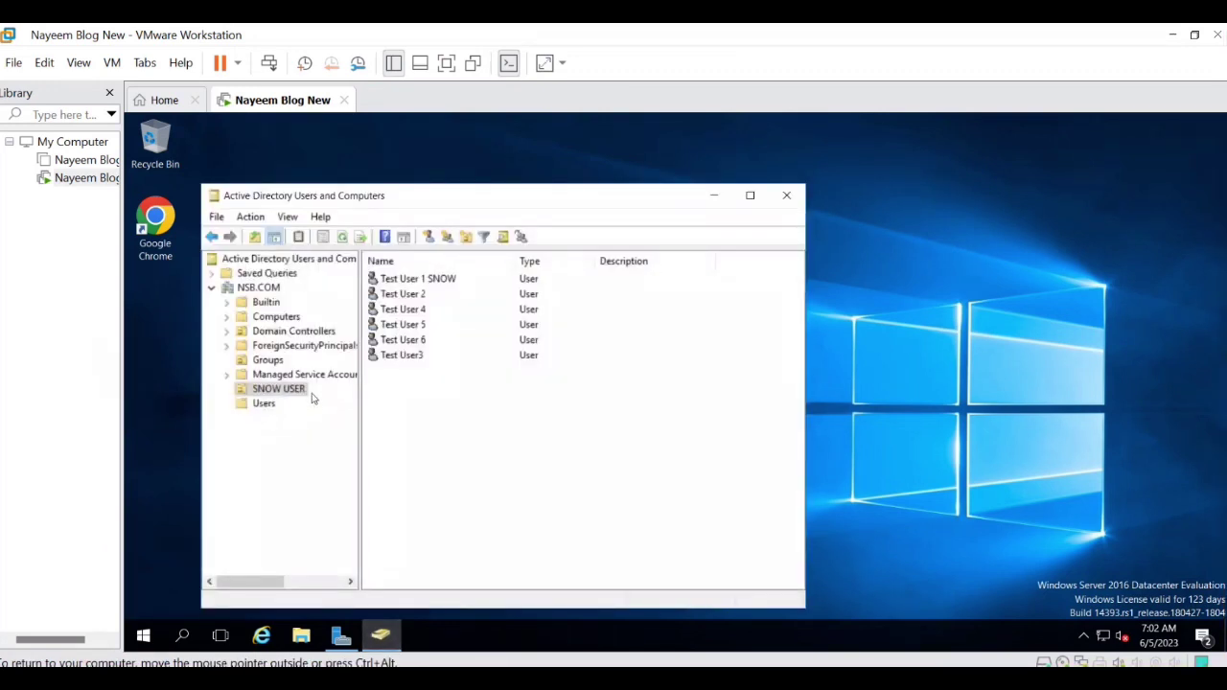
click(1173, 35)
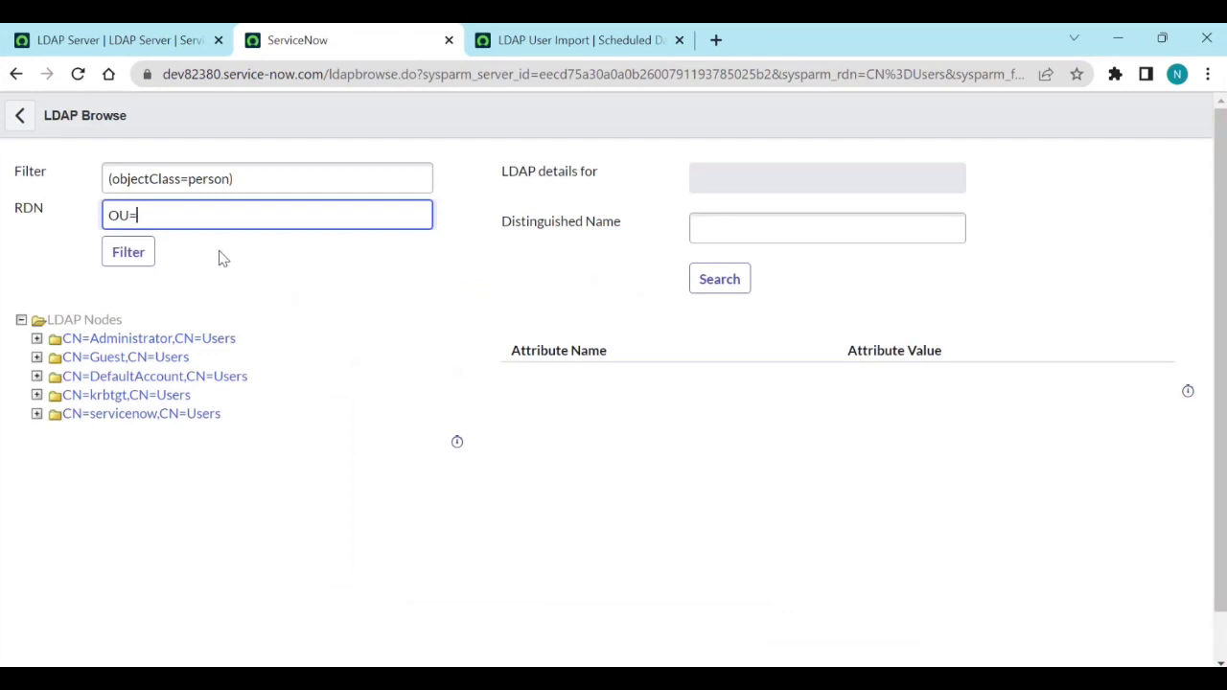
text(OU= SNOW User)
click(119, 257)
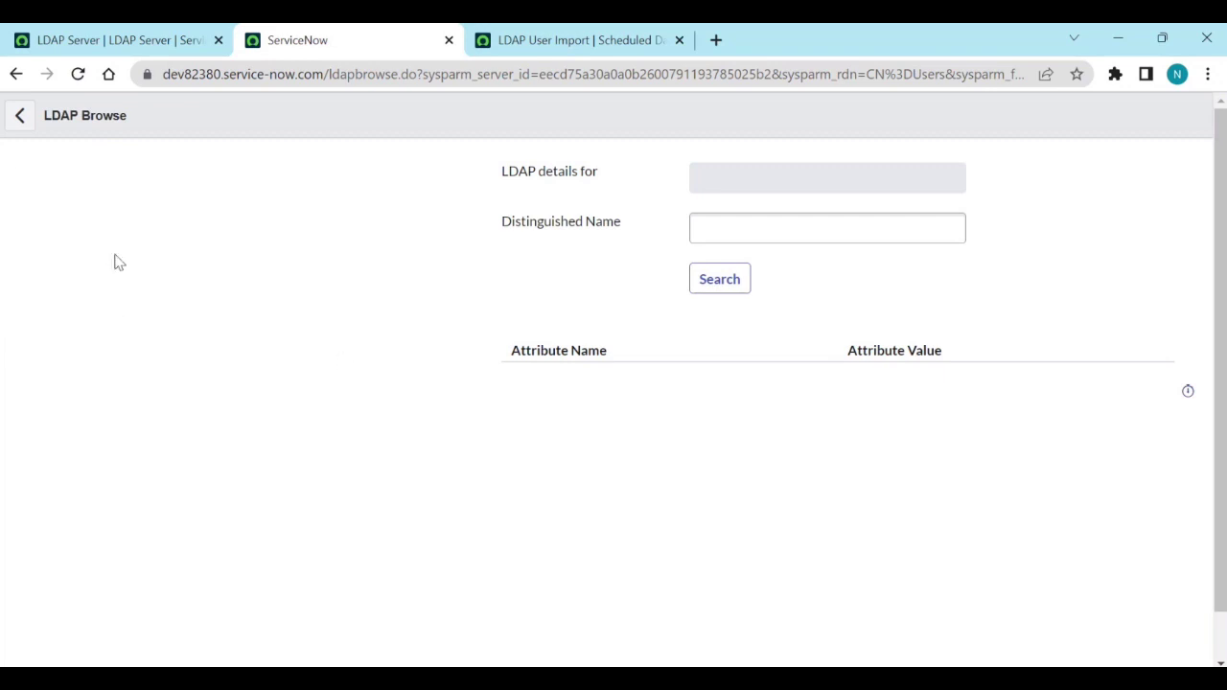
click(21, 320)
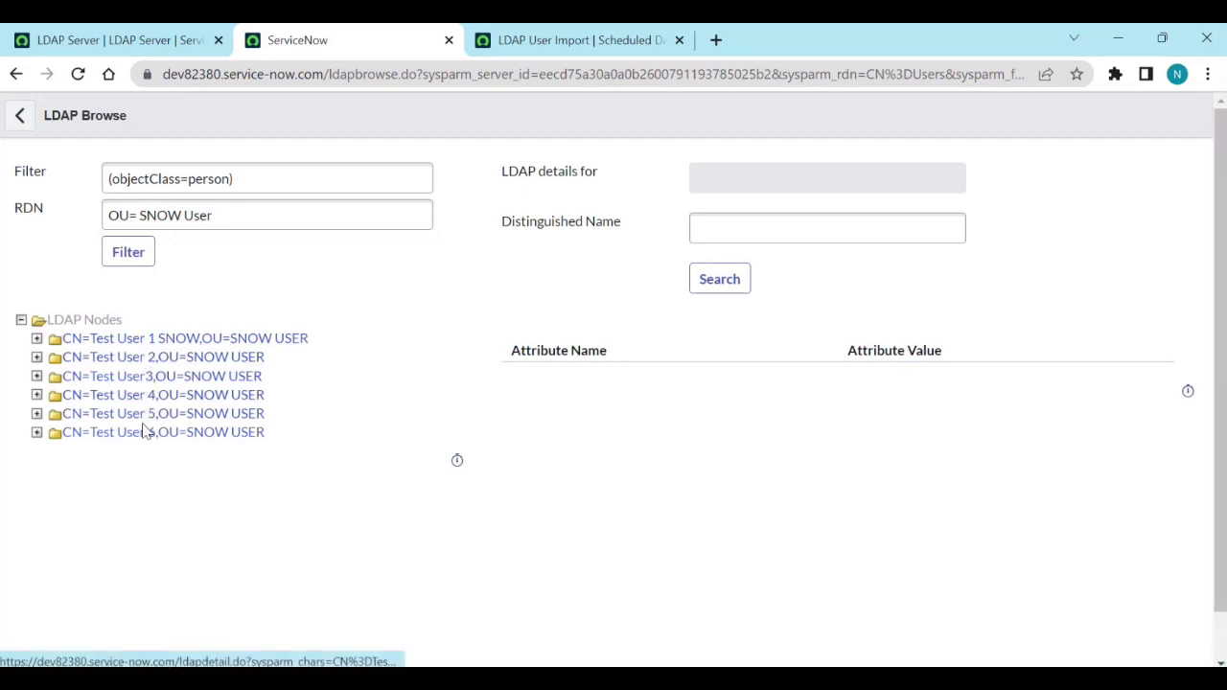
- Copy the RDN from LDAP Browse, set the Users OU definition's RDN to "OU= SNOW User" and update the record
click(236, 214)
key(ctrl+a)
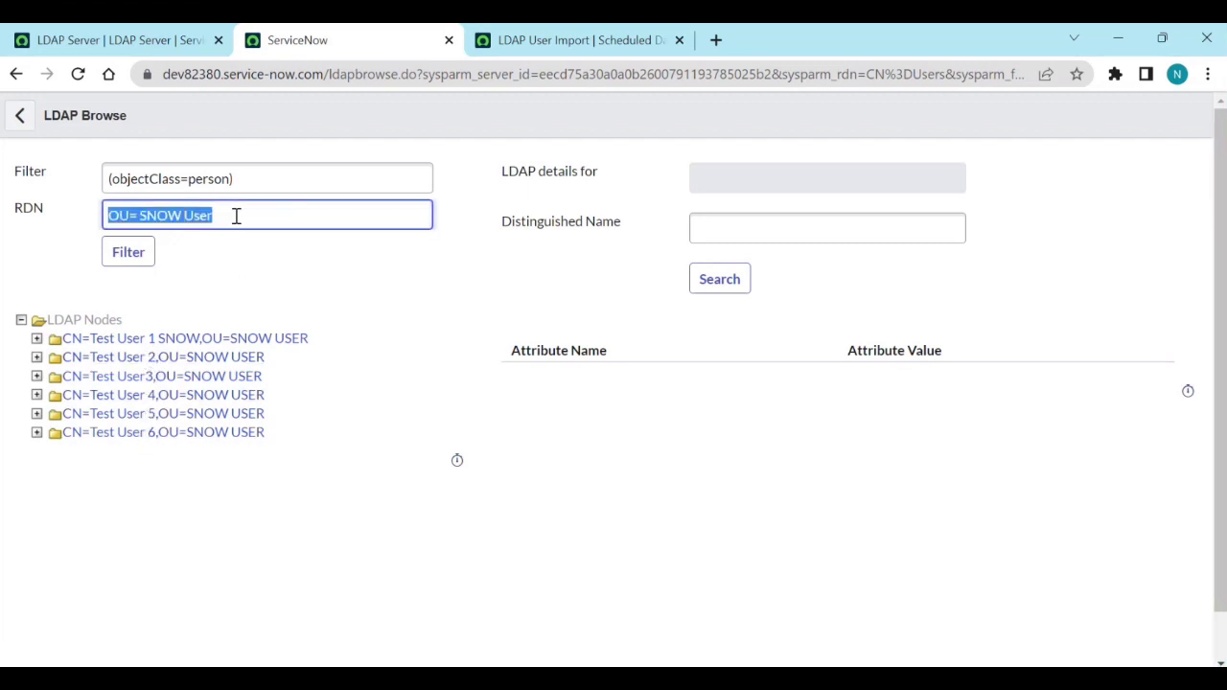
click(15, 73)
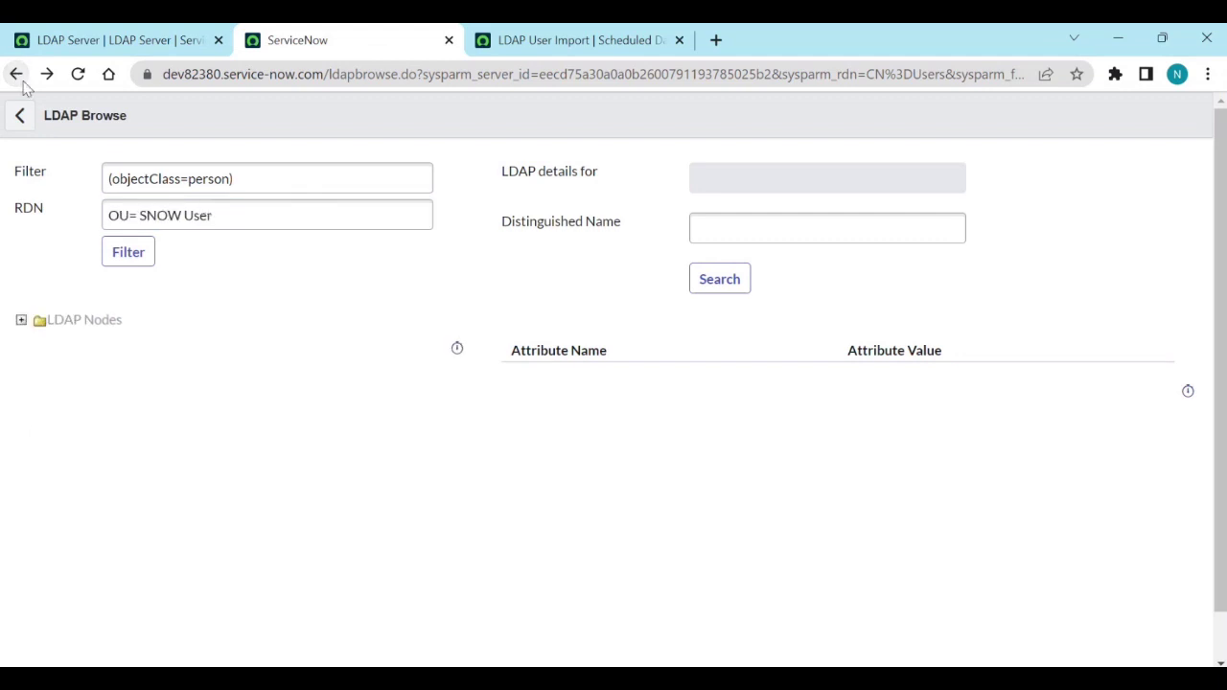
click(14, 75)
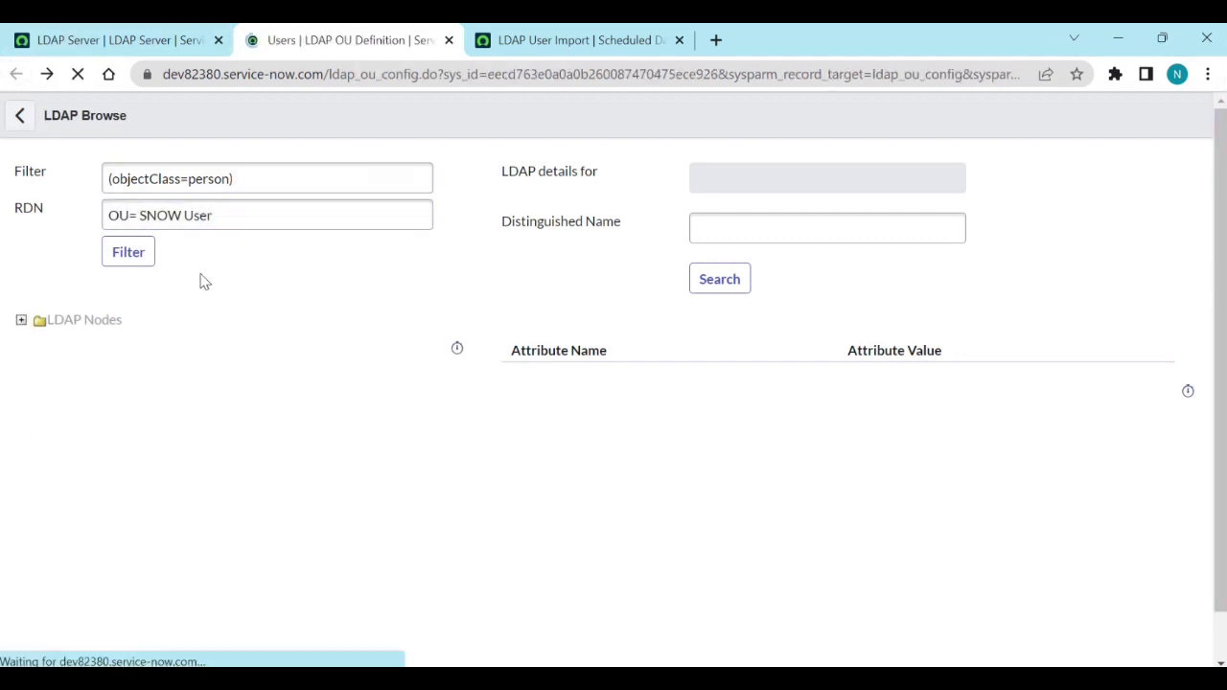
scroll(249, 412, down, 1)
scroll(297, 287, up, 1)
click(310, 208)
double_click(311, 209)
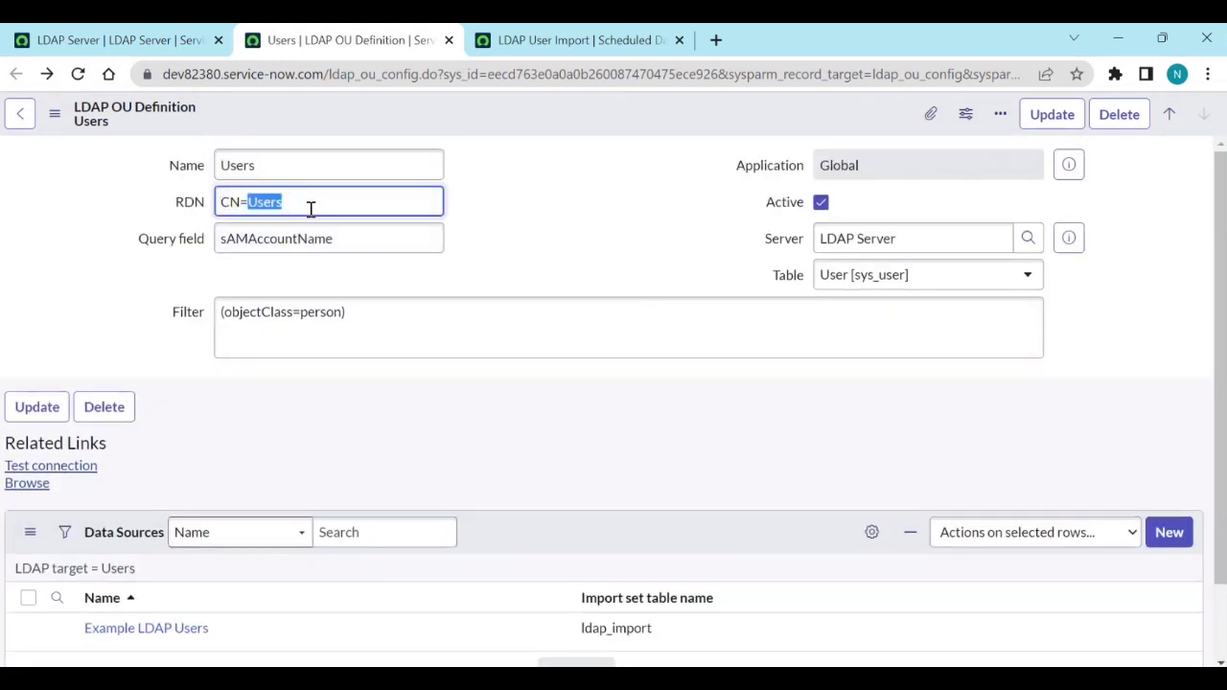
text(OU=SNOW User)
click(1052, 114)
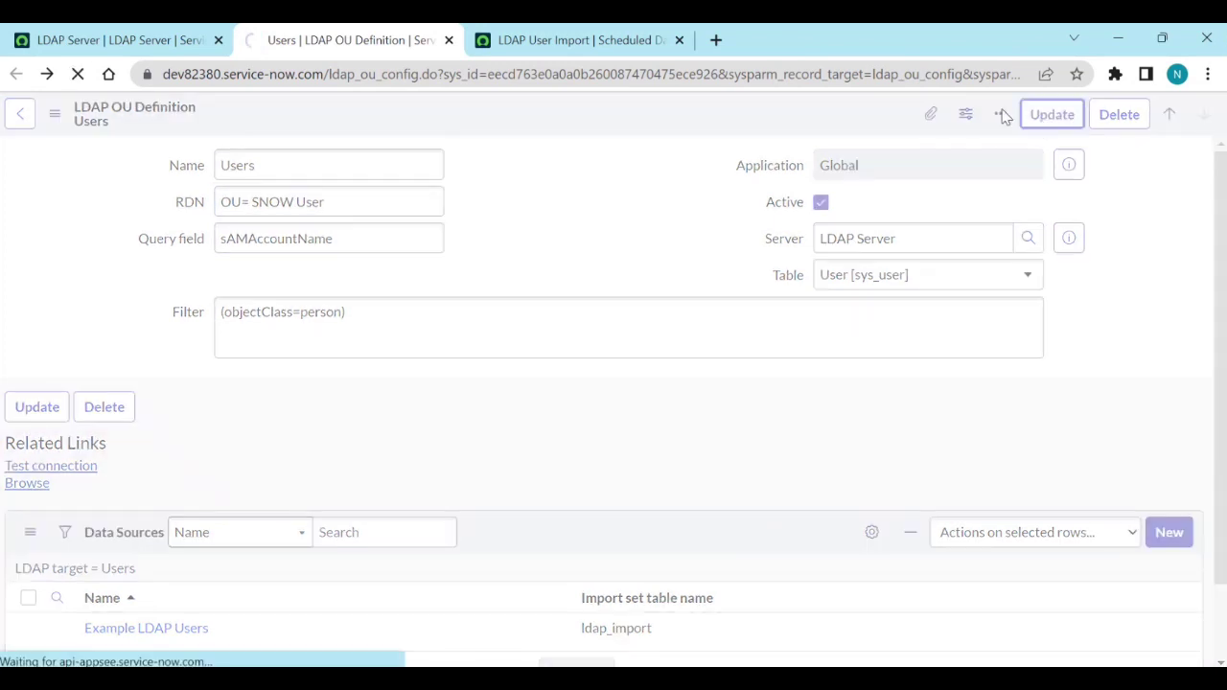
- Execute the LDAP User Import scheduled load, then find the Organization Users module with the filter "users" and open it in a new tab
click(570, 46)
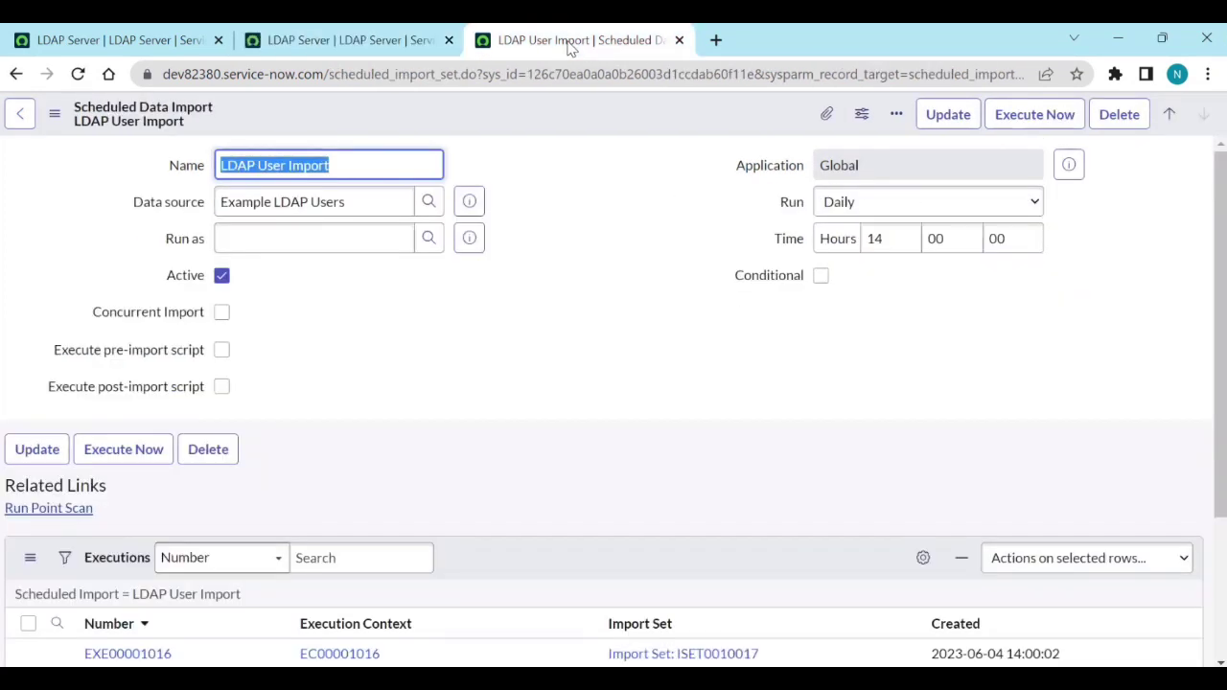
click(1032, 125)
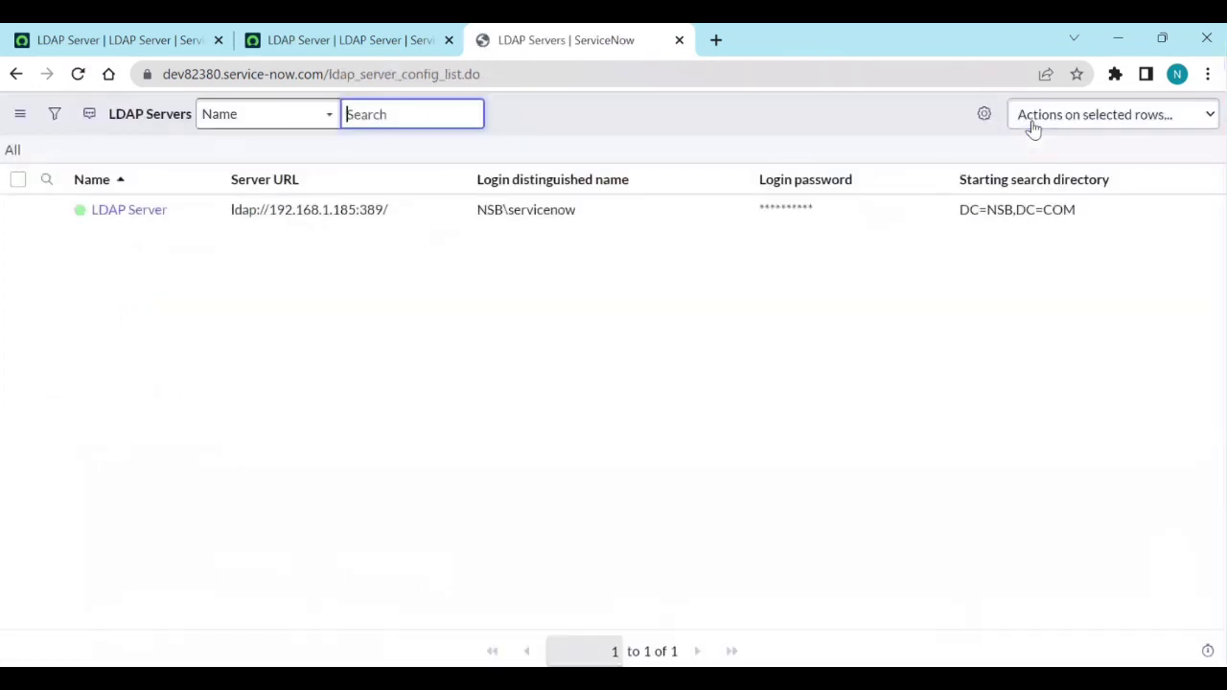
click(172, 47)
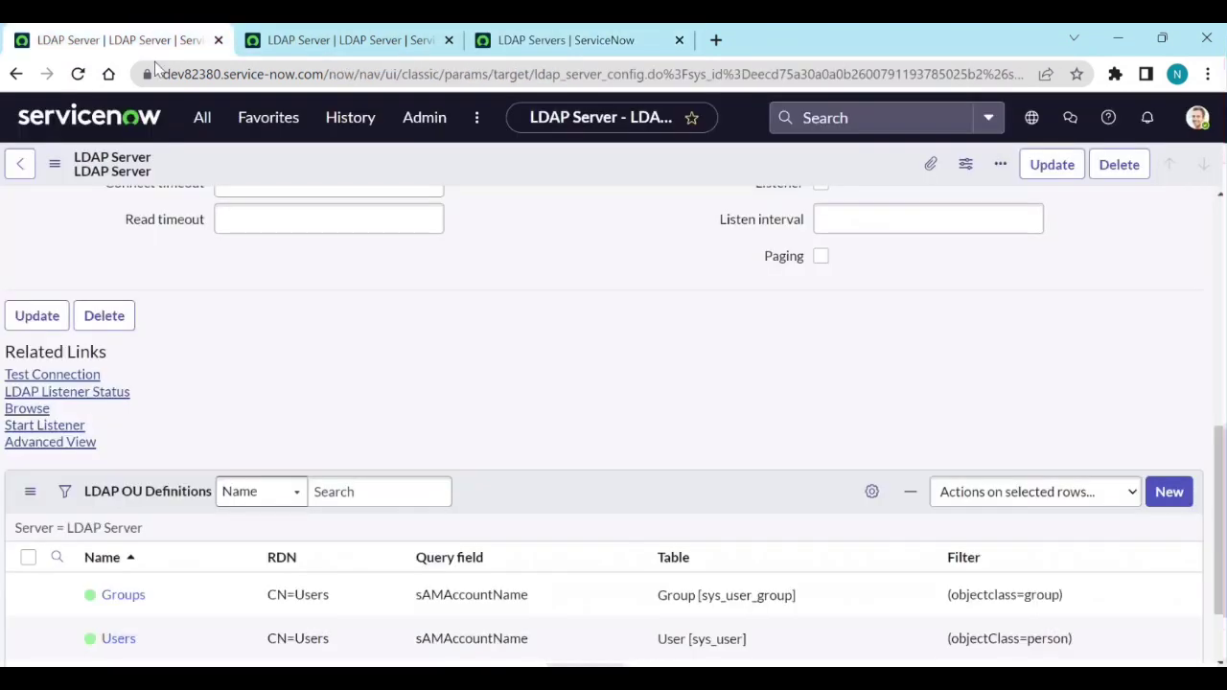
click(200, 117)
text(users)
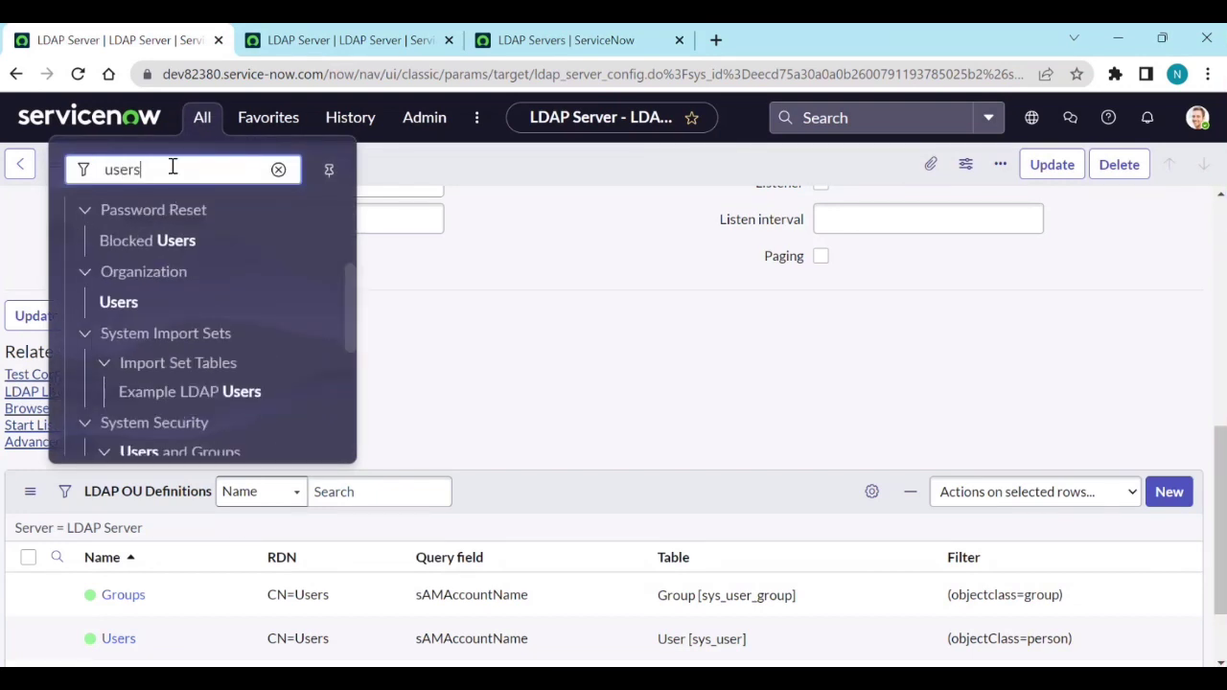
middle_click(119, 302)
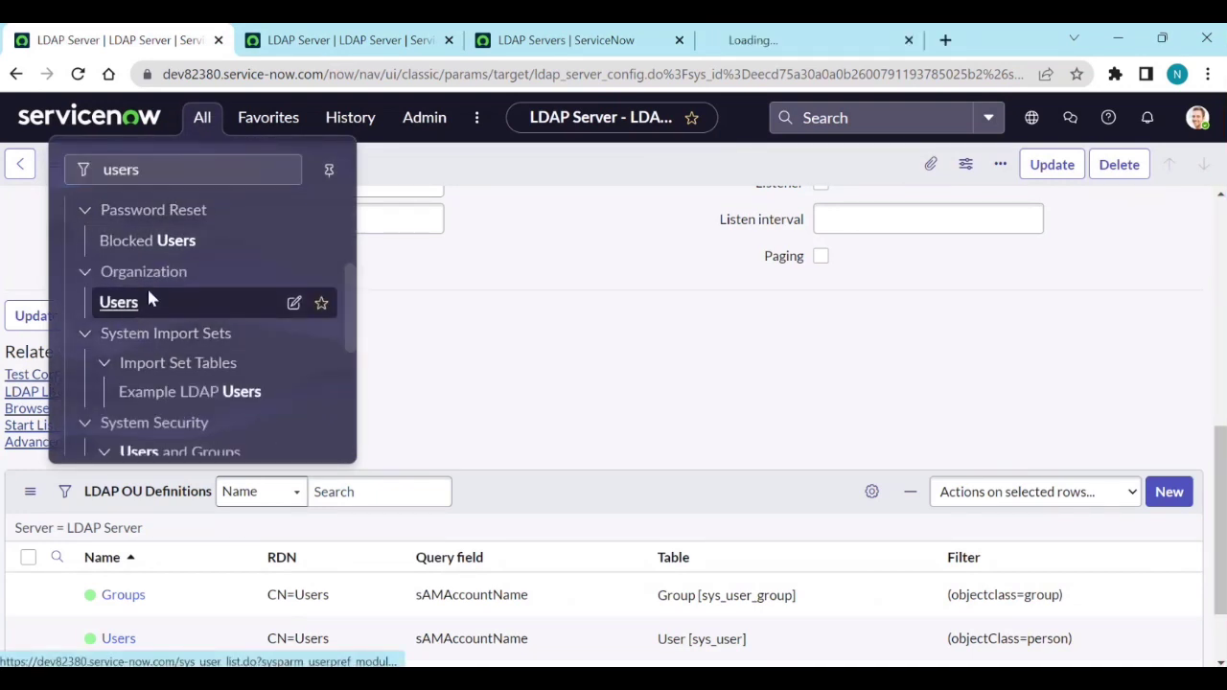
click(838, 40)
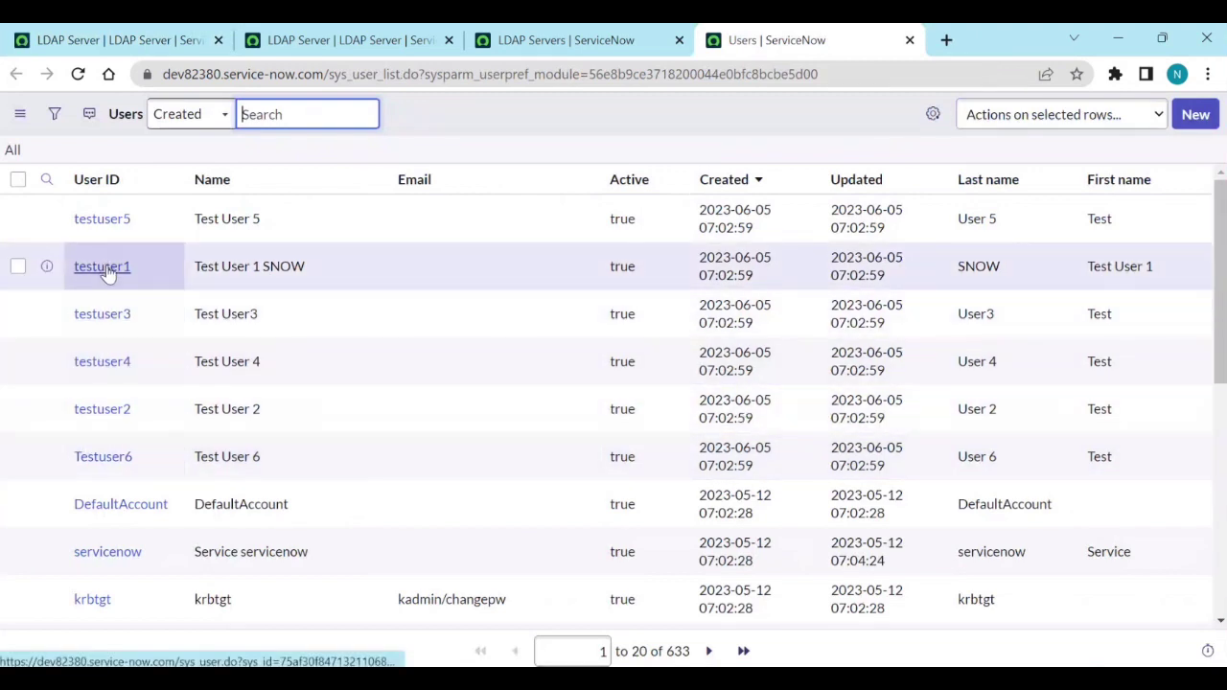
- Open the testuser1 and testuser2 records in new tabs and review their imported fields
middle_click(103, 266)
click(830, 40)
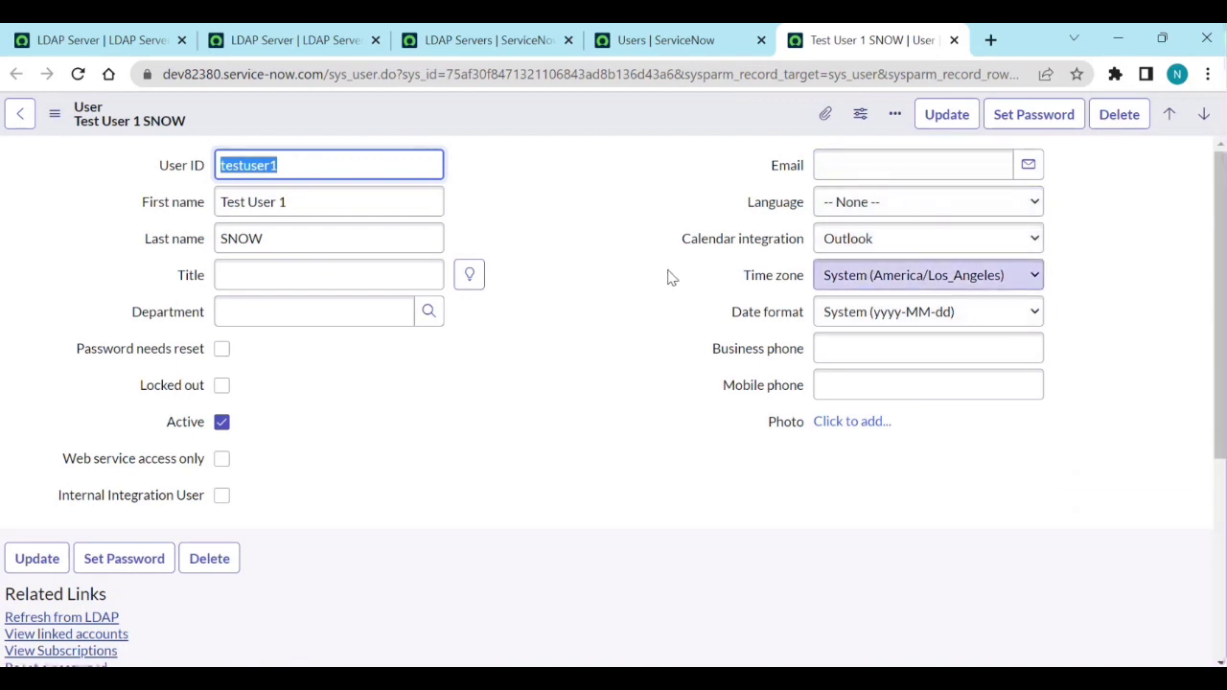
click(668, 40)
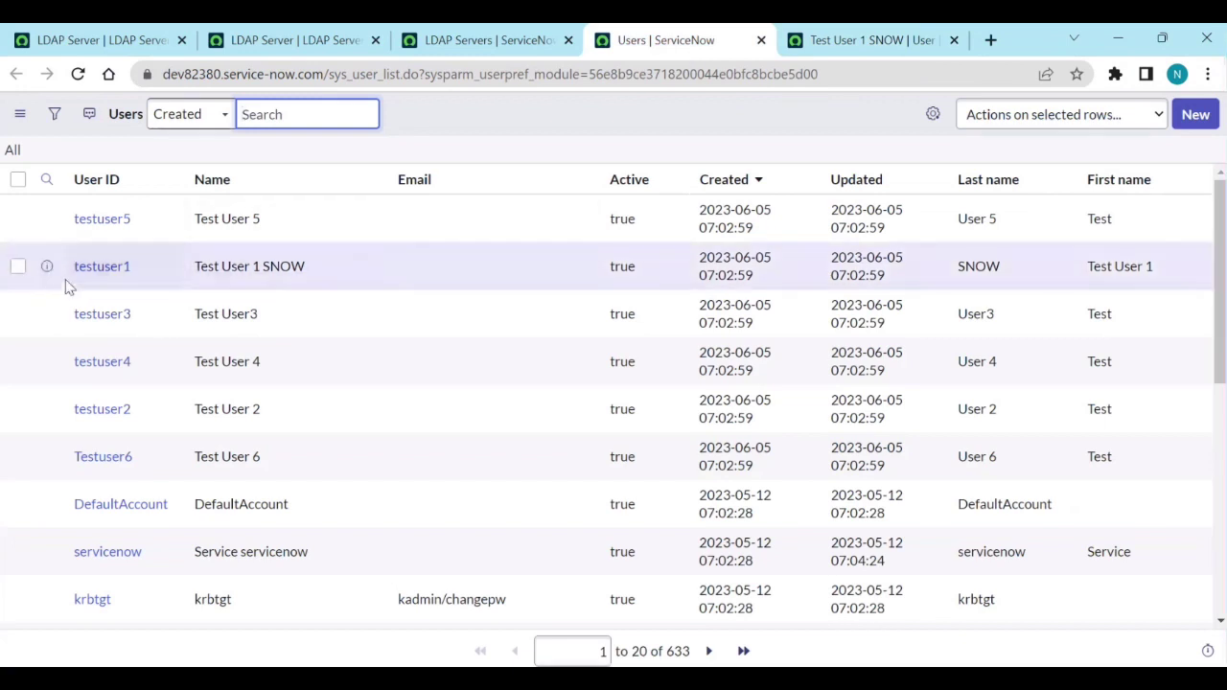
ctrl+click(124, 272)
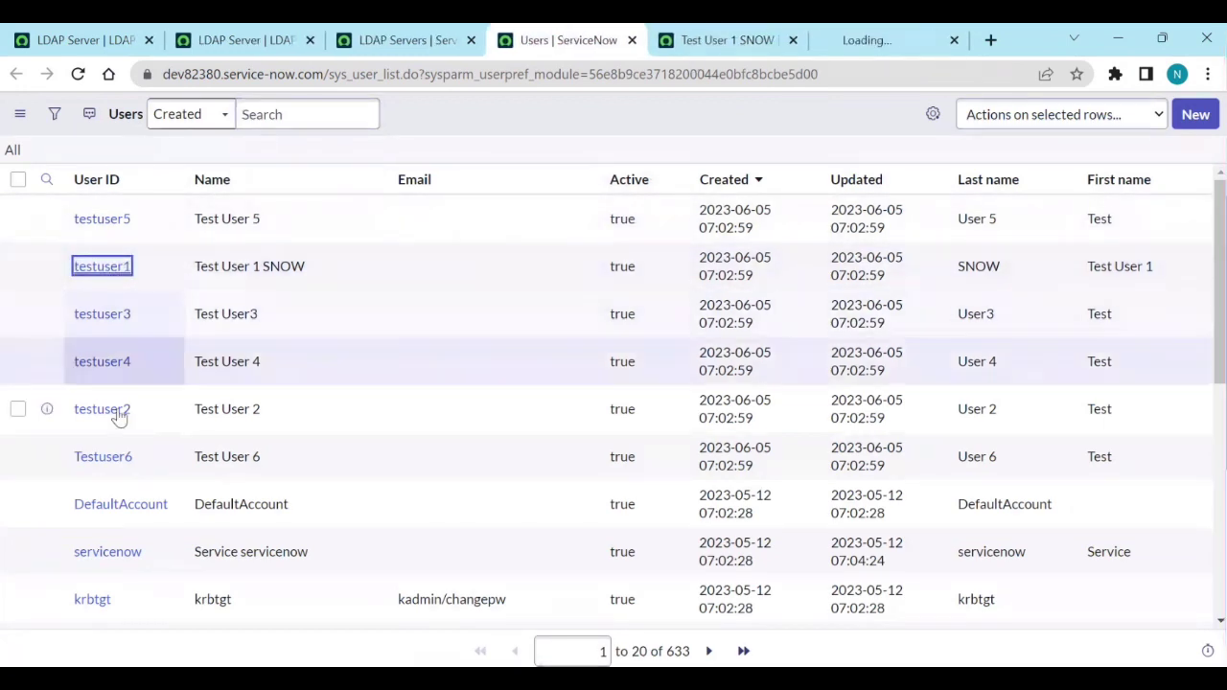
ctrl+click(117, 404)
click(891, 39)
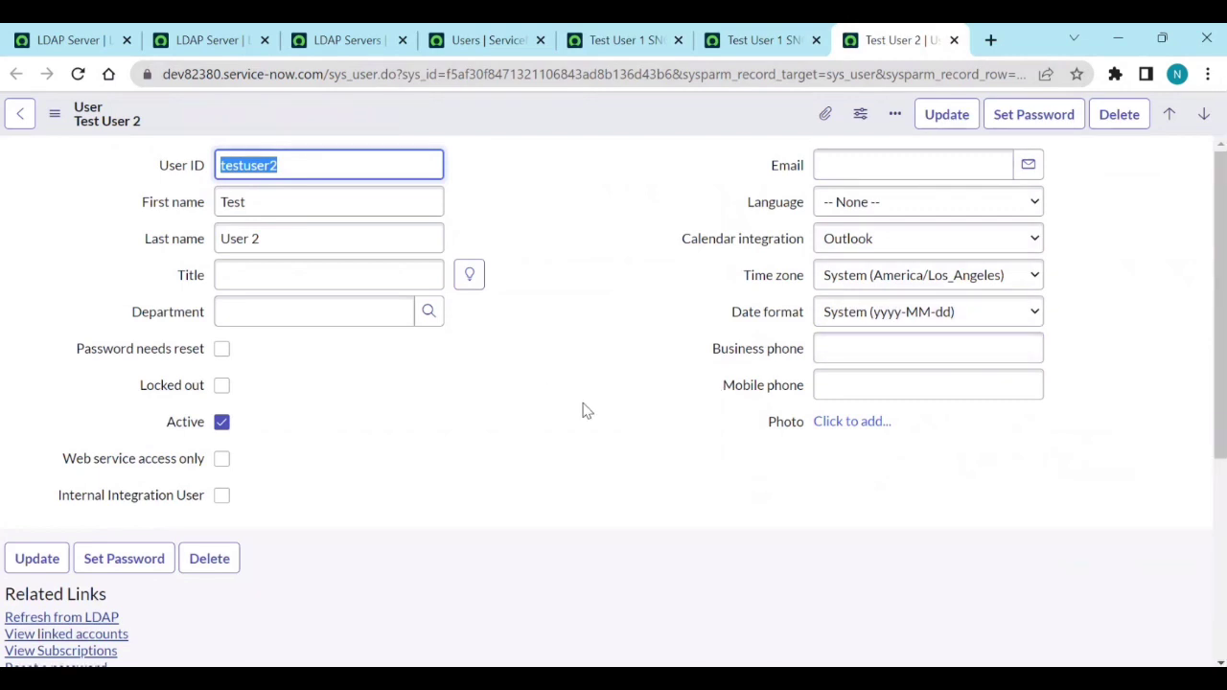
scroll(494, 442, down, 2)
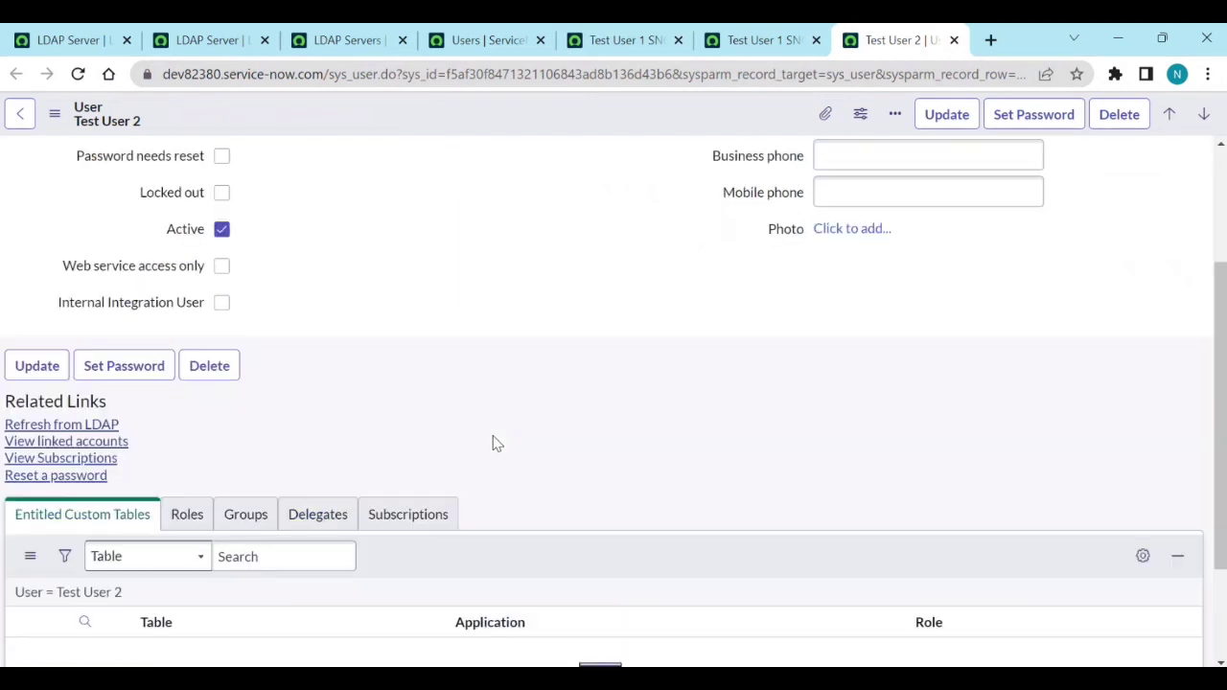
- Return to the Users list, personalize its columns and add Source to the selected columns
click(468, 40)
click(932, 115)
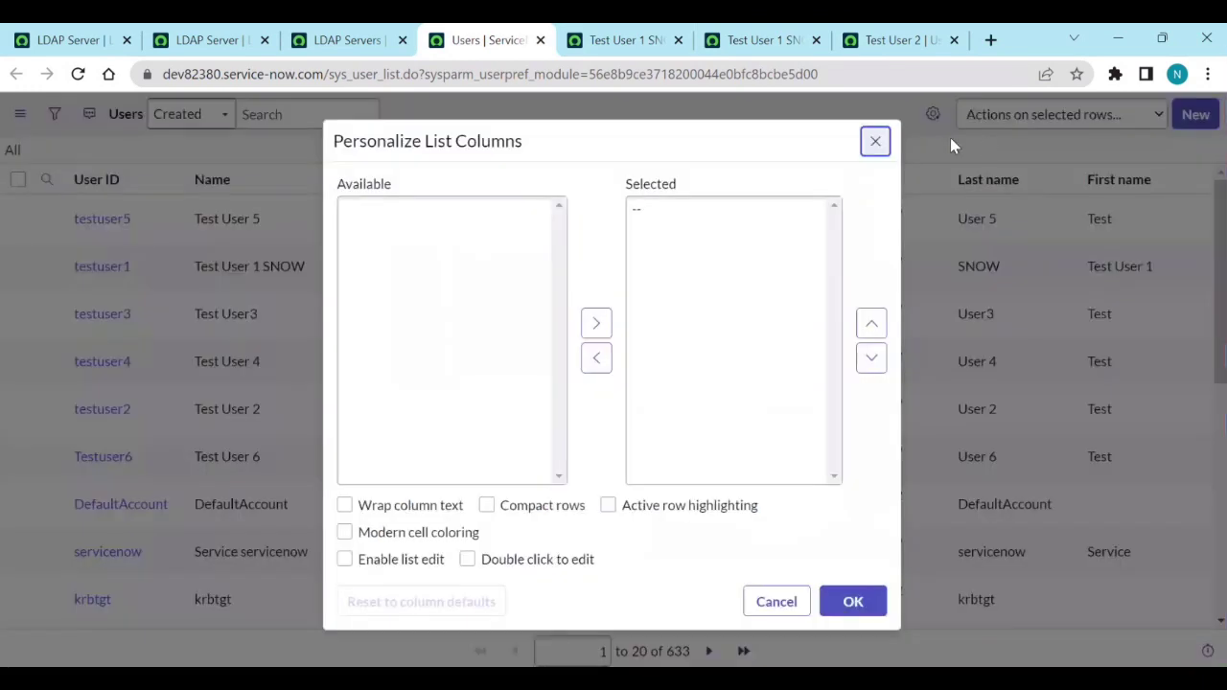
click(470, 329)
key(s)
key(o)
click(594, 326)
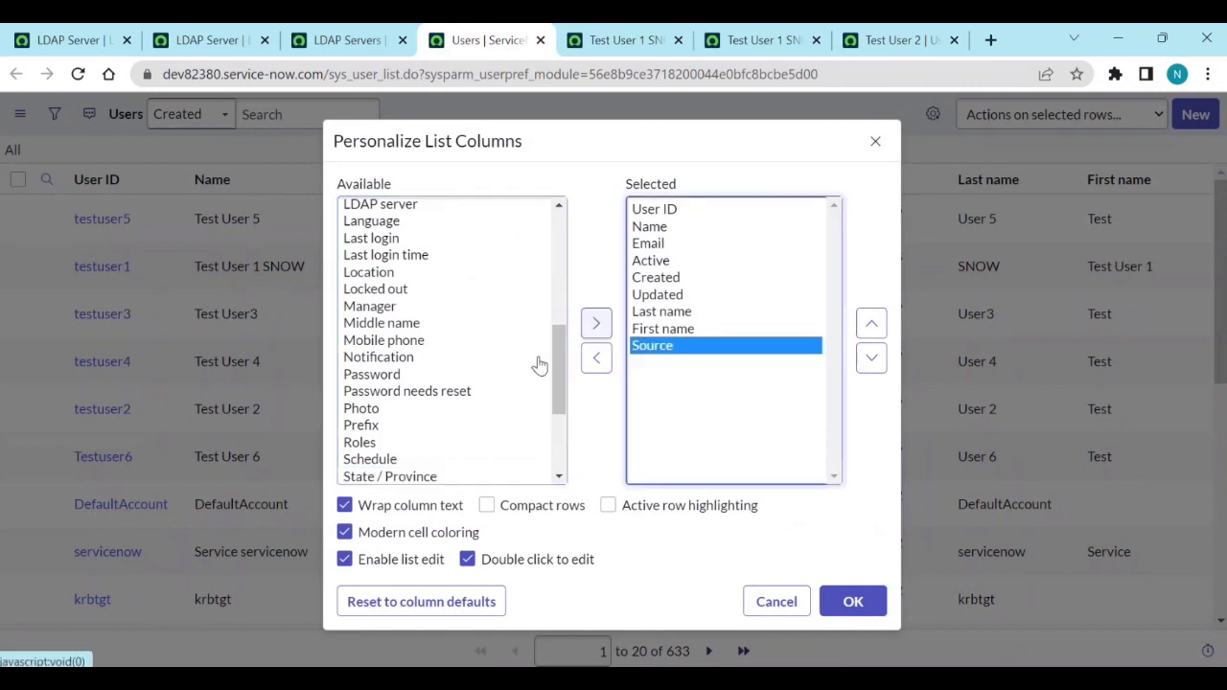
- Add the LDAP server column, apply the column selection and review the Source and LDAP server values in the Users list
drag(539, 359, 488, 405)
scroll(434, 437, down, 1)
scroll(434, 437, down, 2)
click(431, 407)
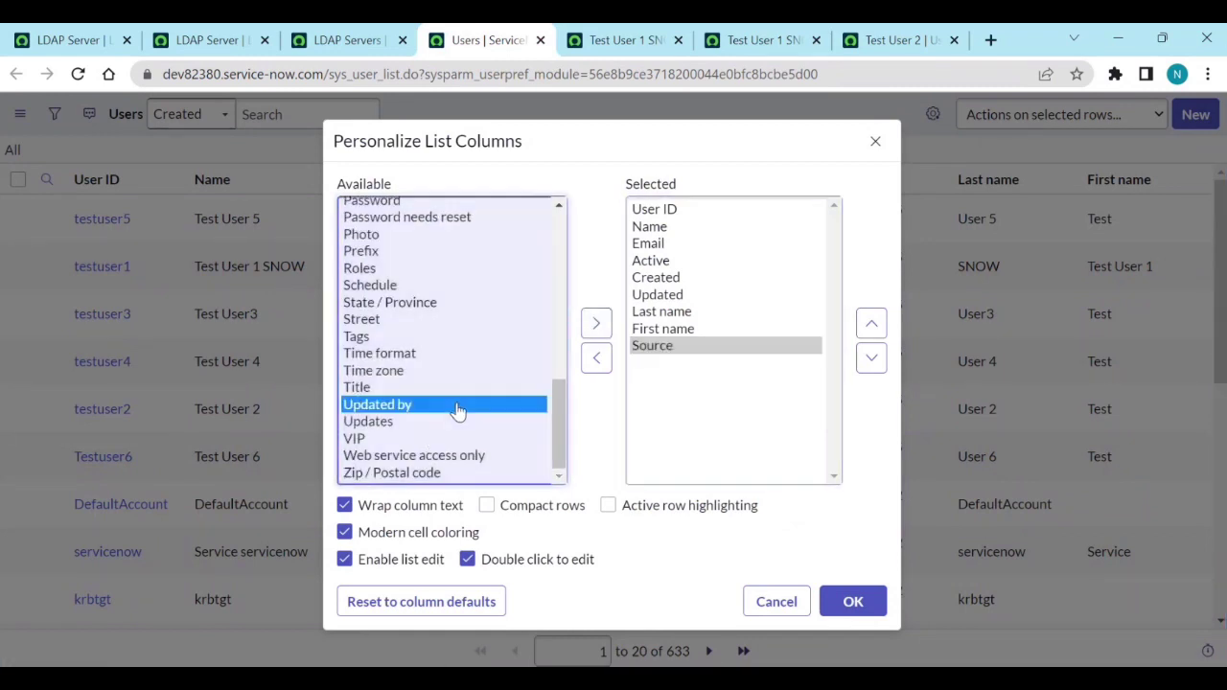
key(l)
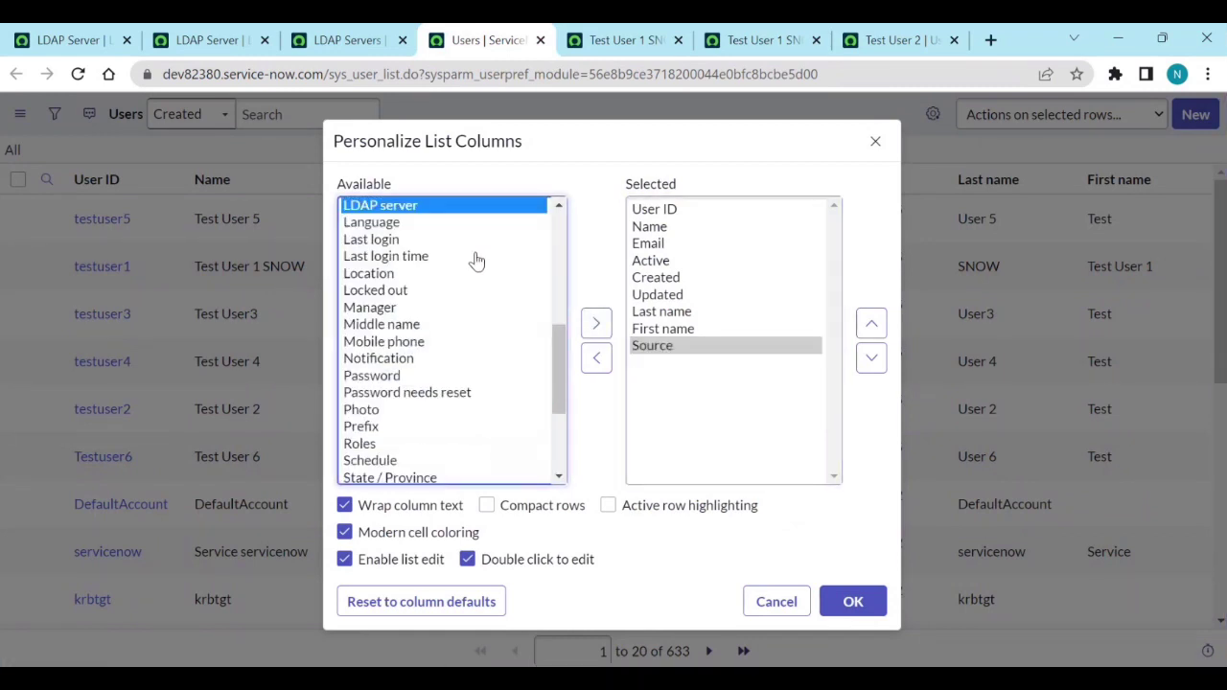
click(593, 324)
click(837, 606)
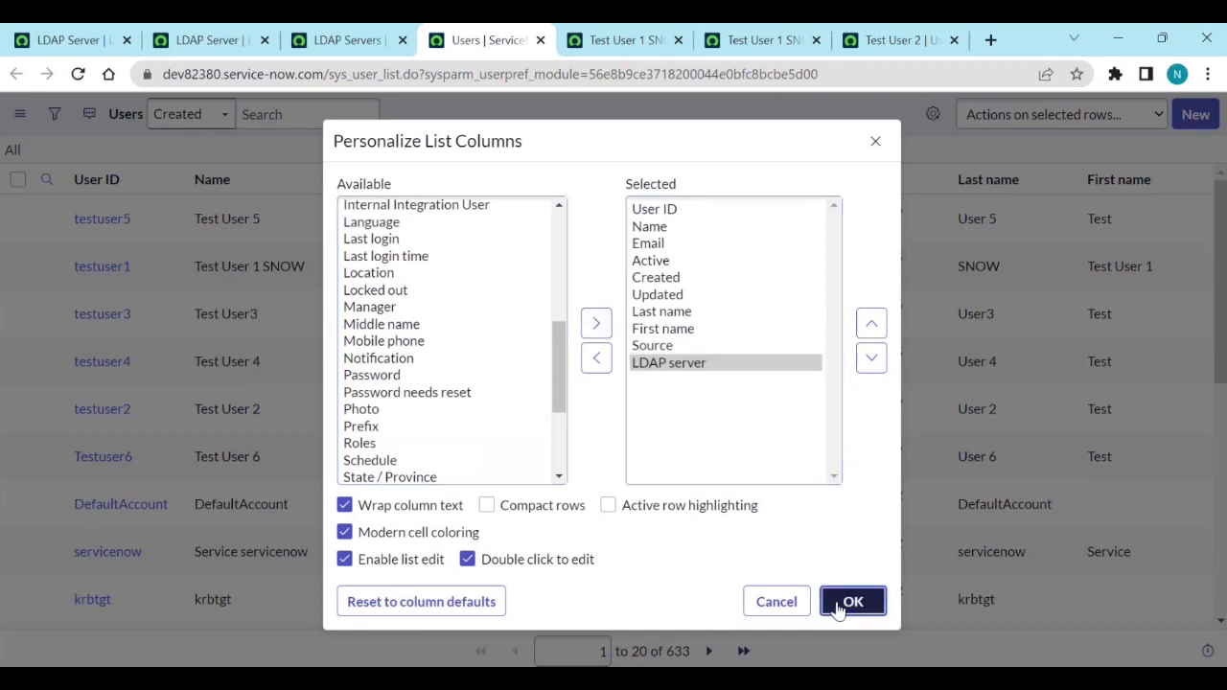
click(834, 602)
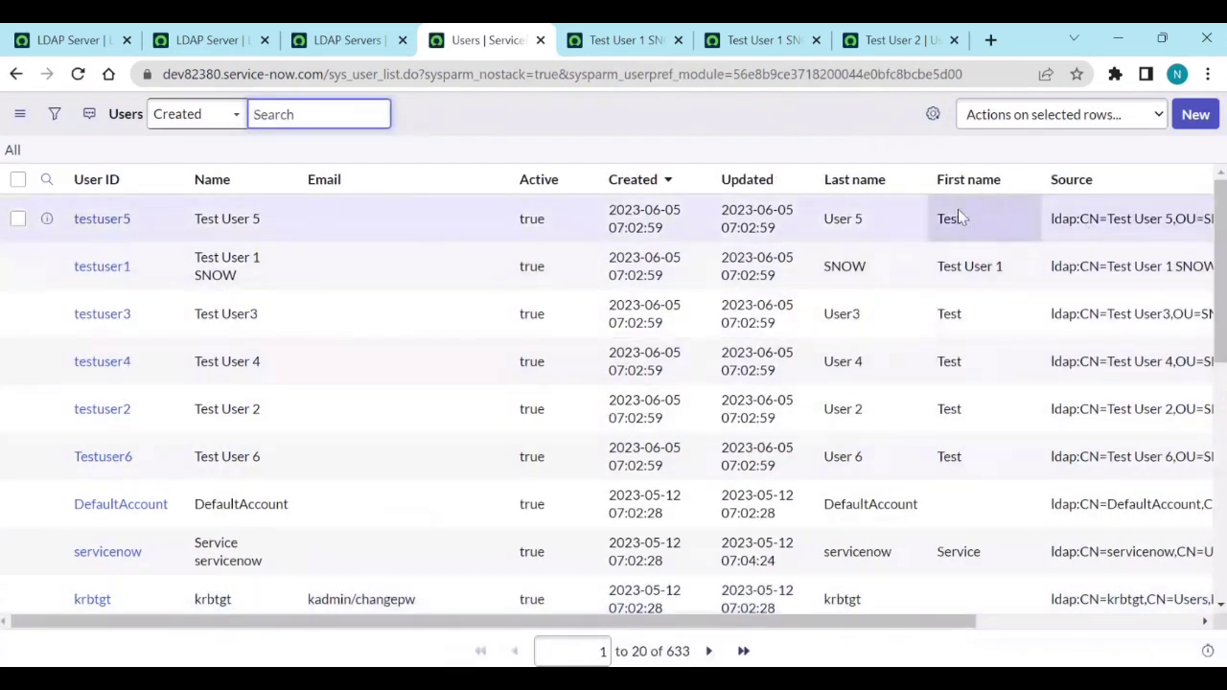
mouse_move(805, 678)
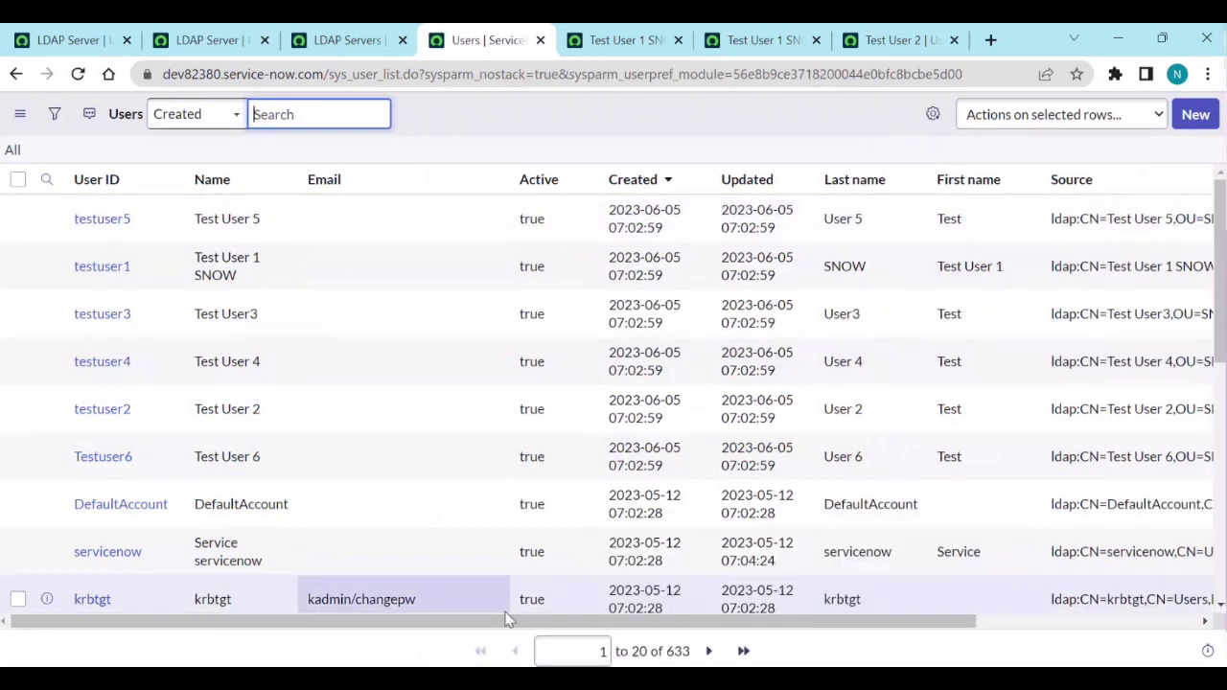
drag(507, 619, 738, 621)
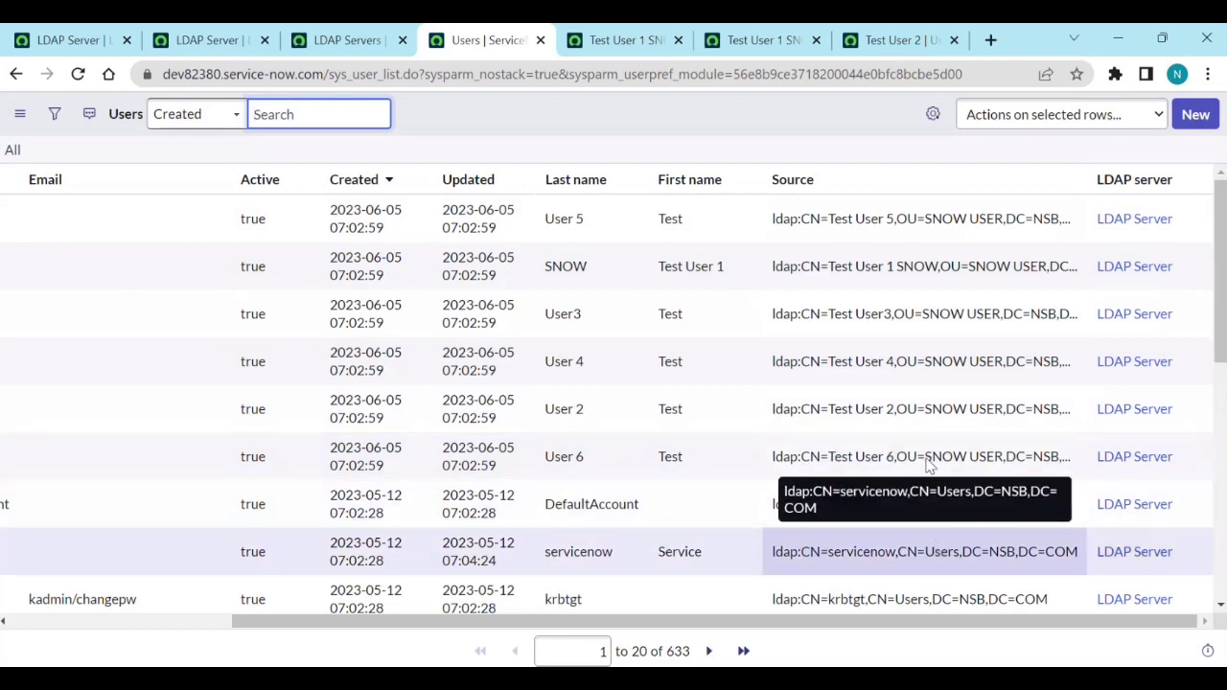
- Return to the LDAP Server record and open its Groups OU definition in a new tab
drag(814, 624, 626, 624)
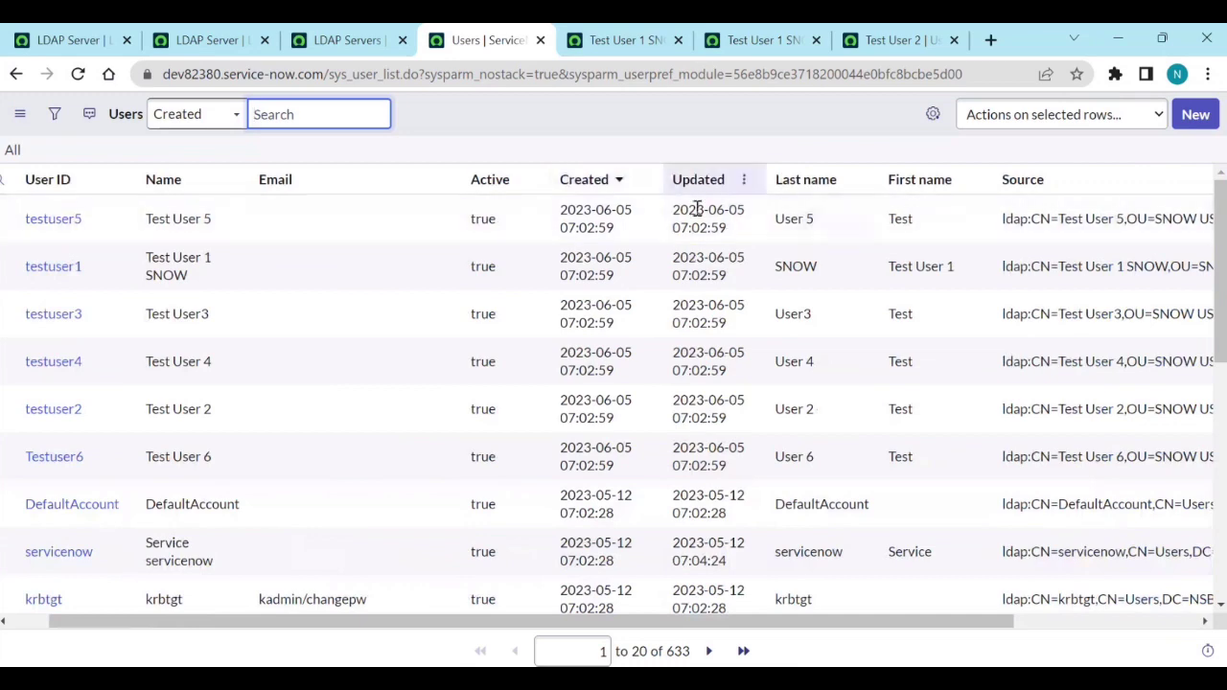
click(194, 46)
scroll(301, 288, down, 3)
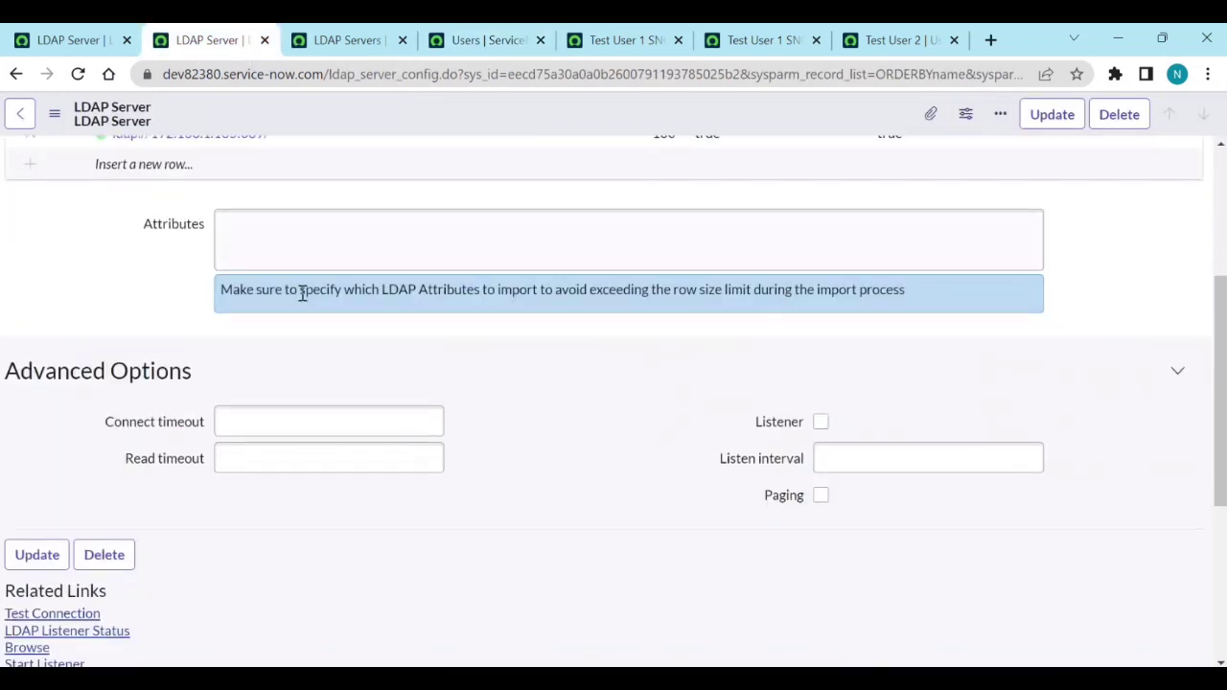
scroll(303, 292, down, 3)
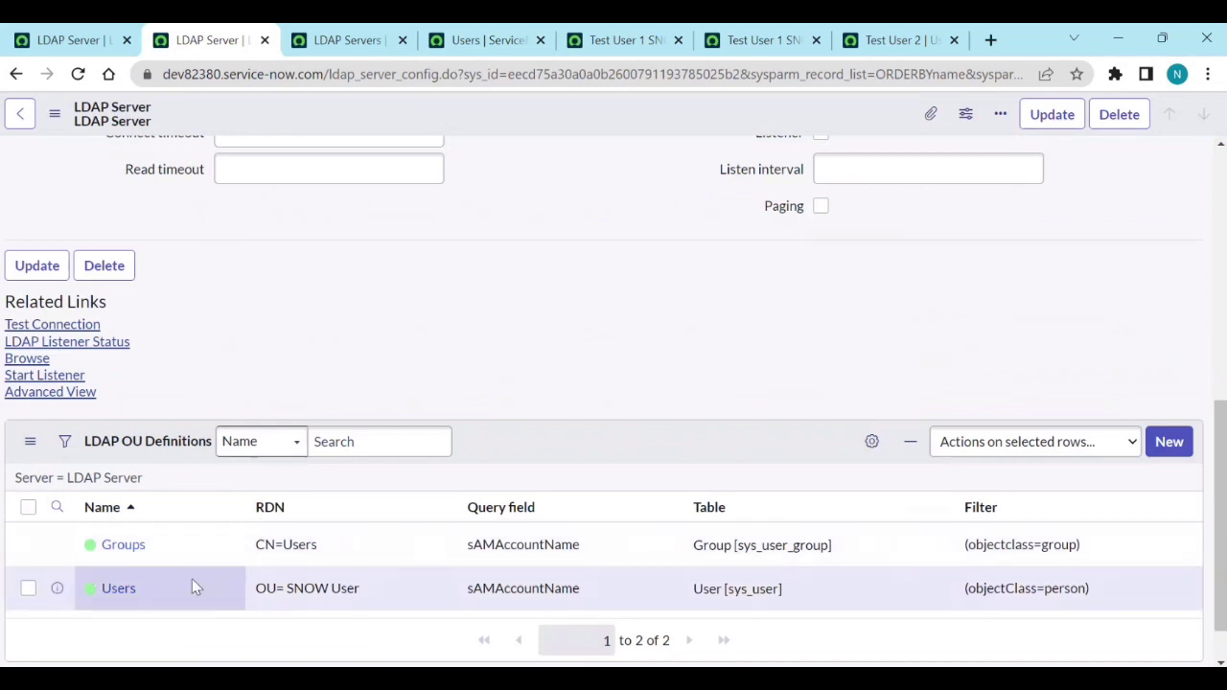
middle_click(137, 554)
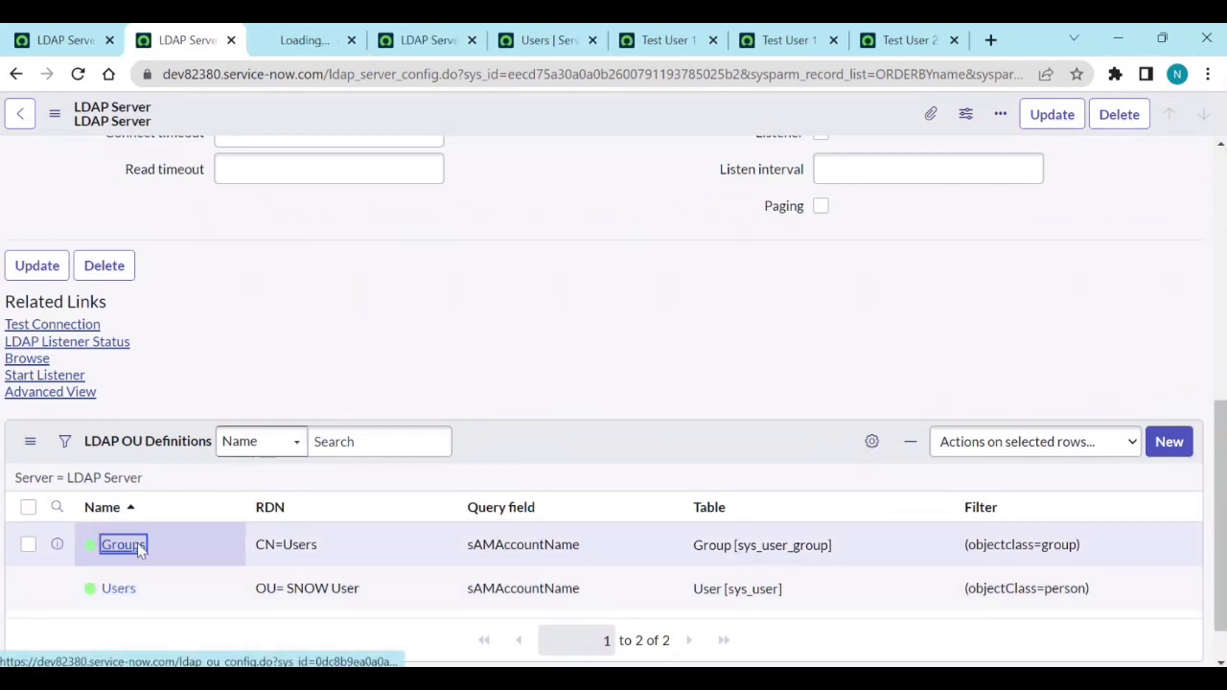
click(294, 41)
click(182, 43)
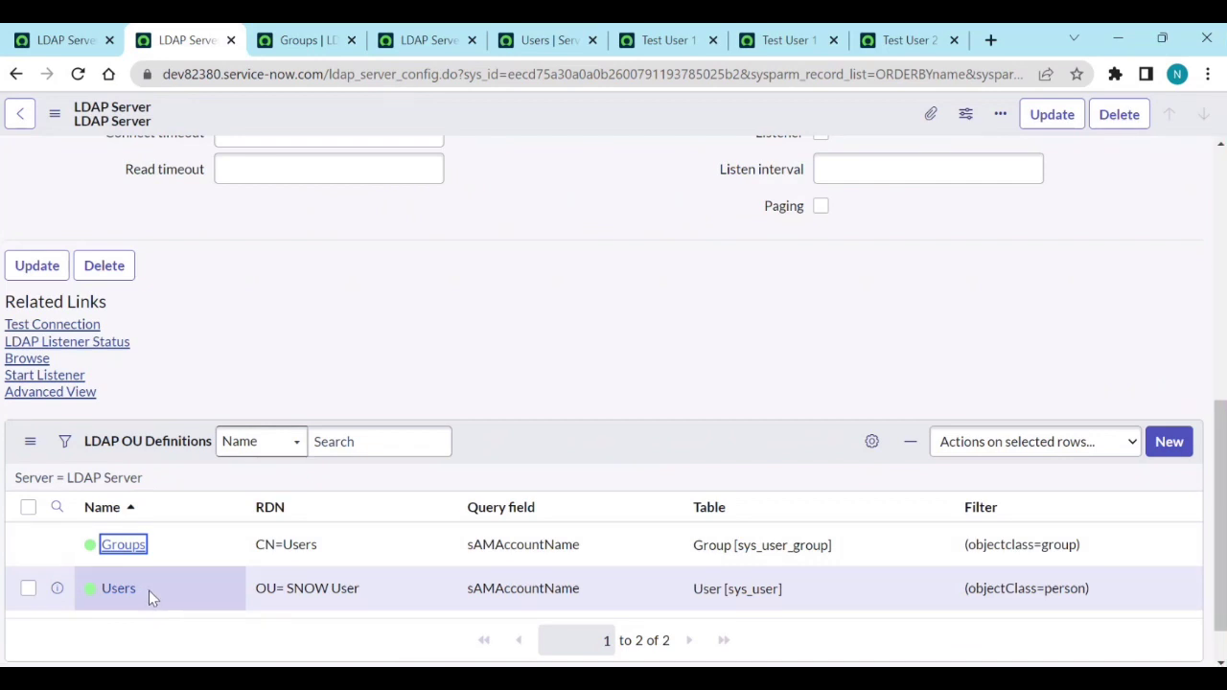
click(297, 39)
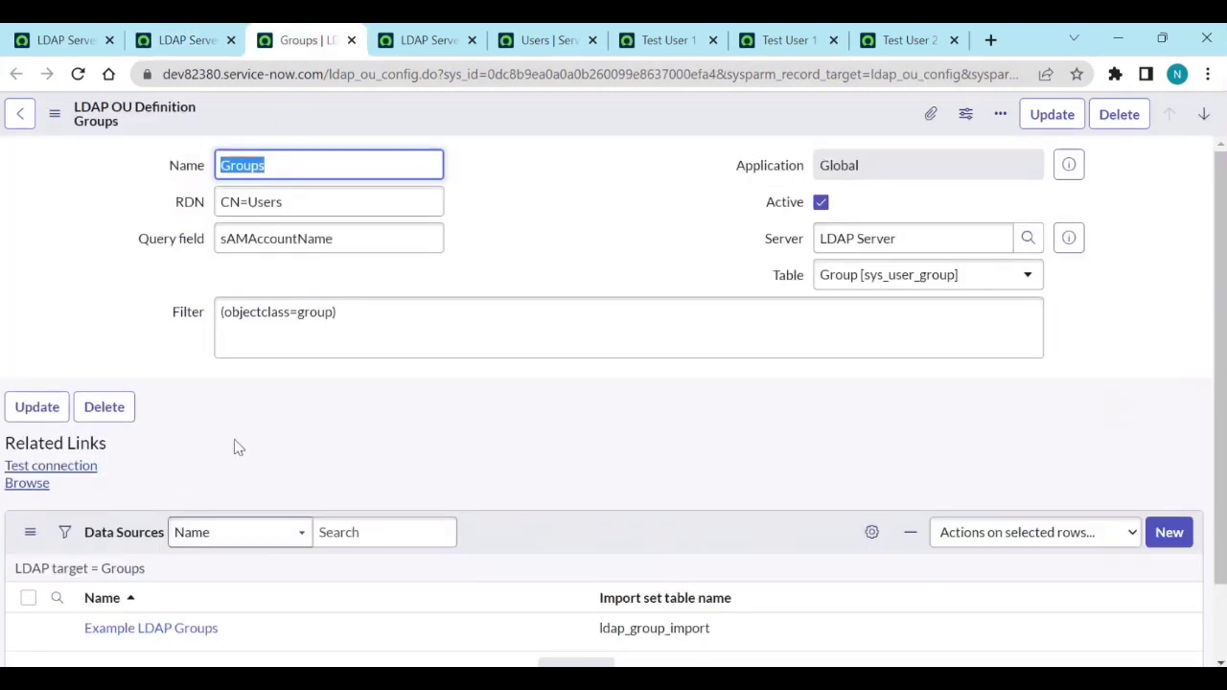
- Check the group OU name in Active Directory, set the Groups definition's RDN to OU=Groups, and save the record
key(Tab)
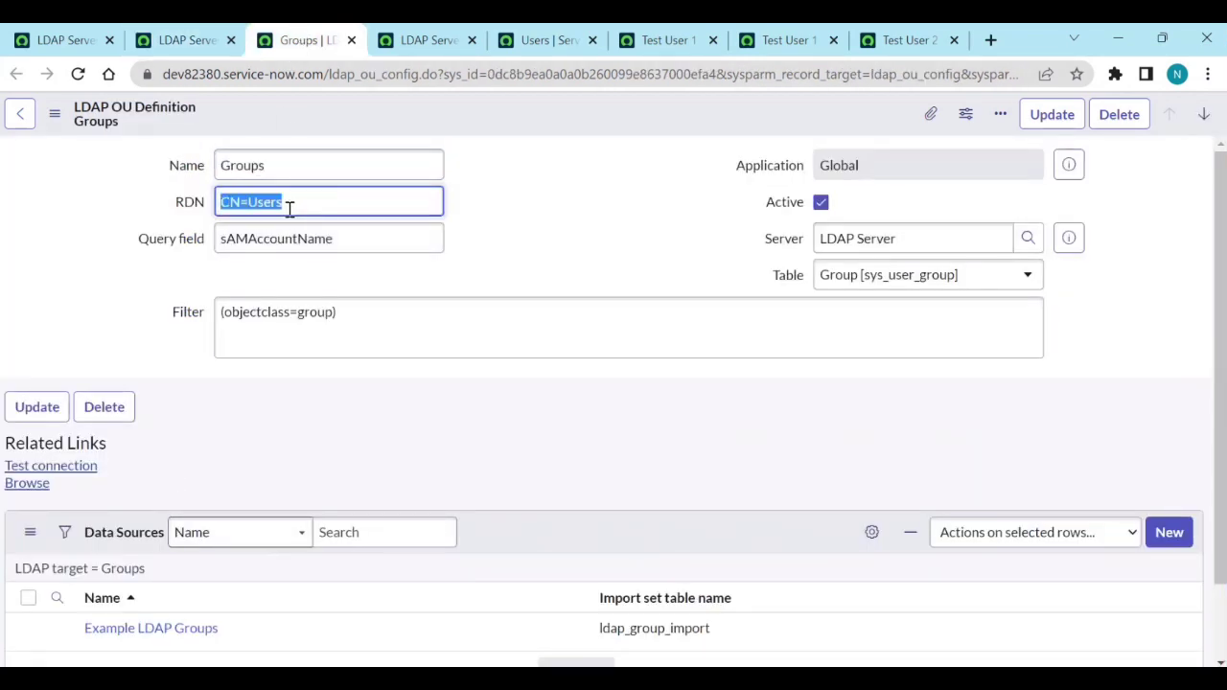
text(OU=)
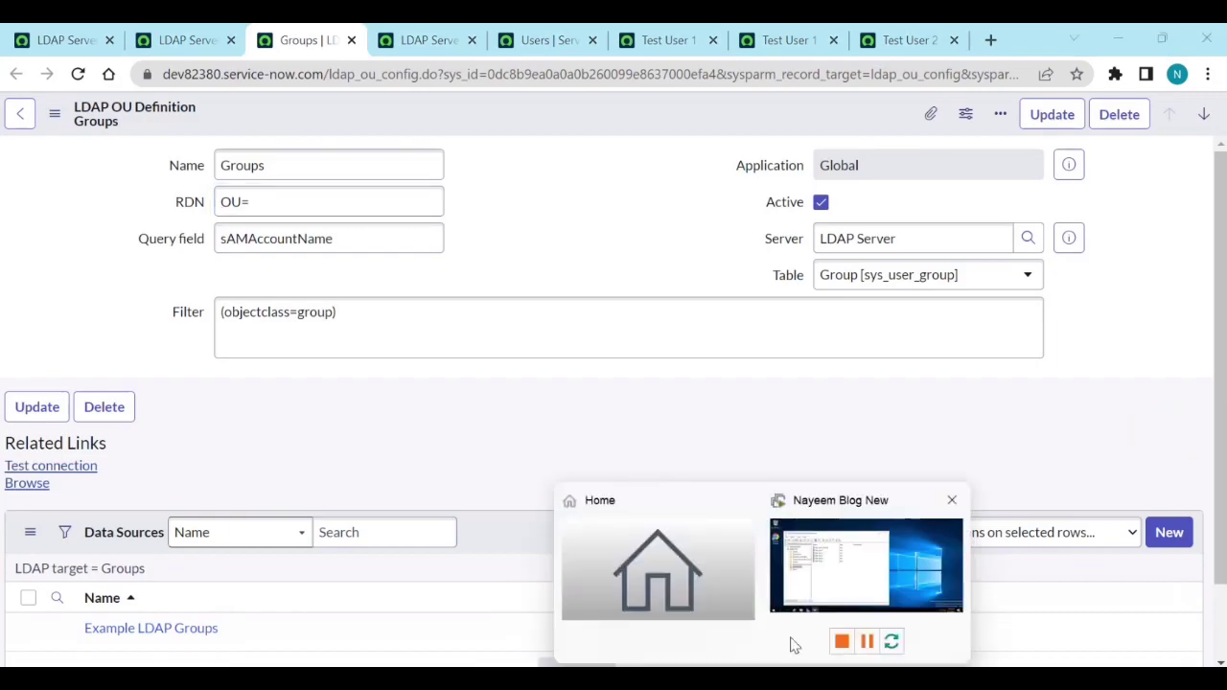
click(826, 577)
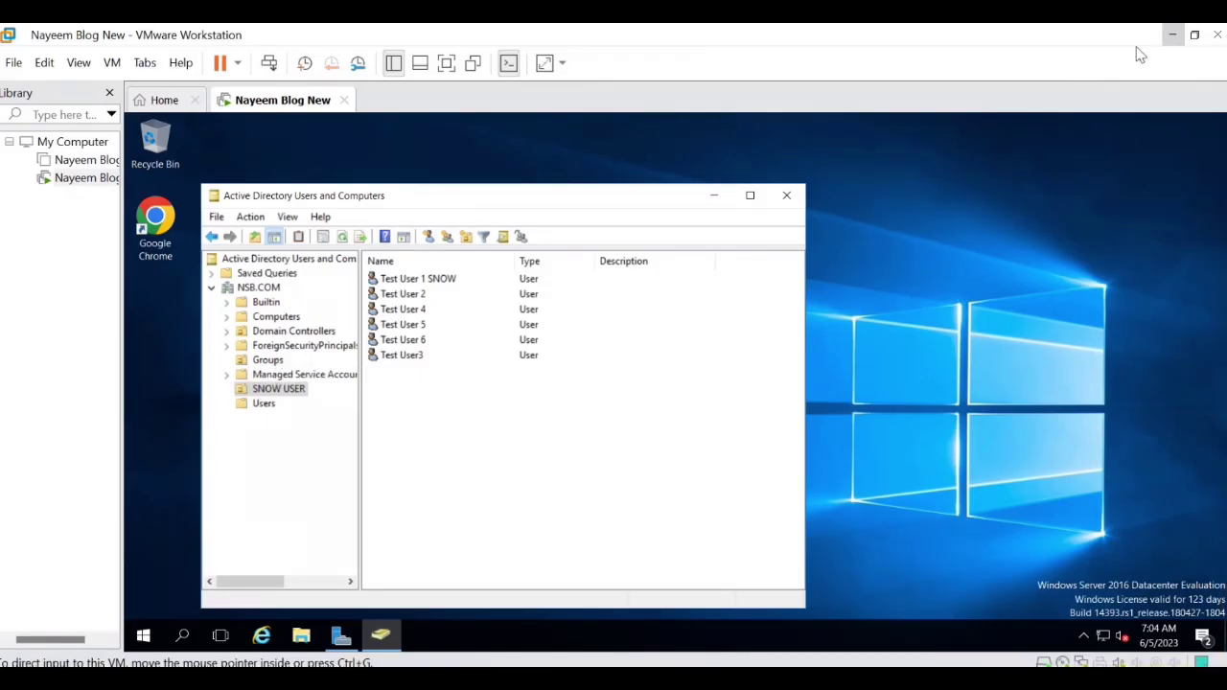
click(1173, 37)
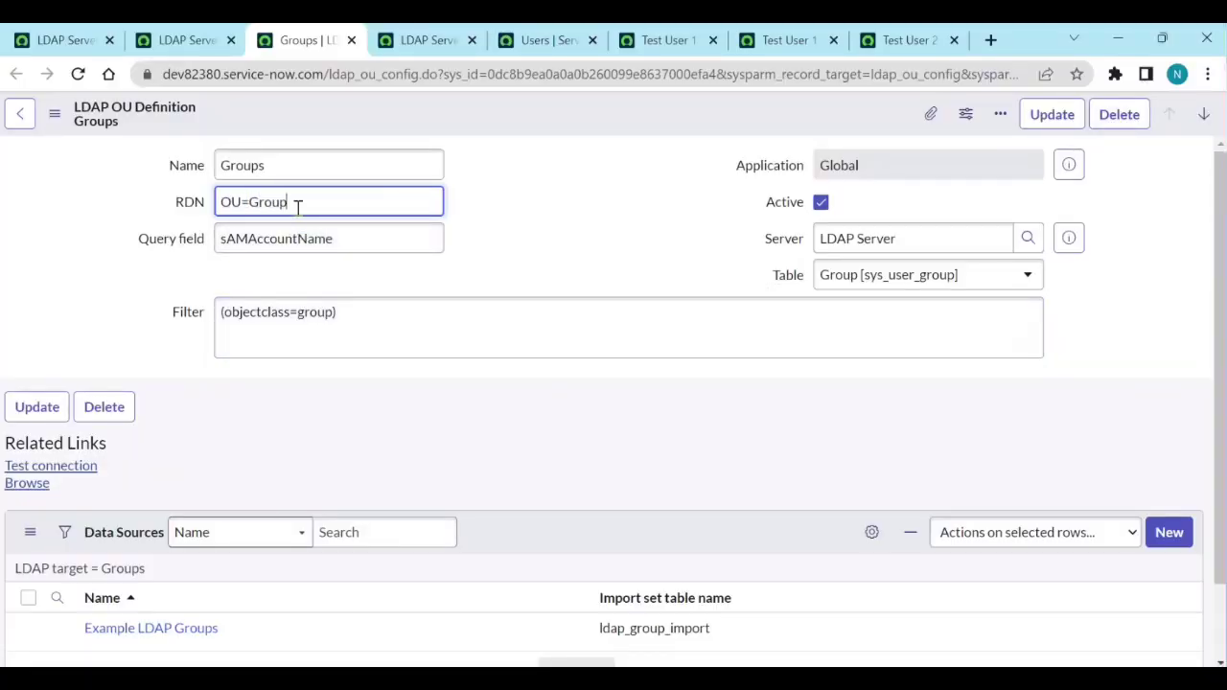
right_click(607, 117)
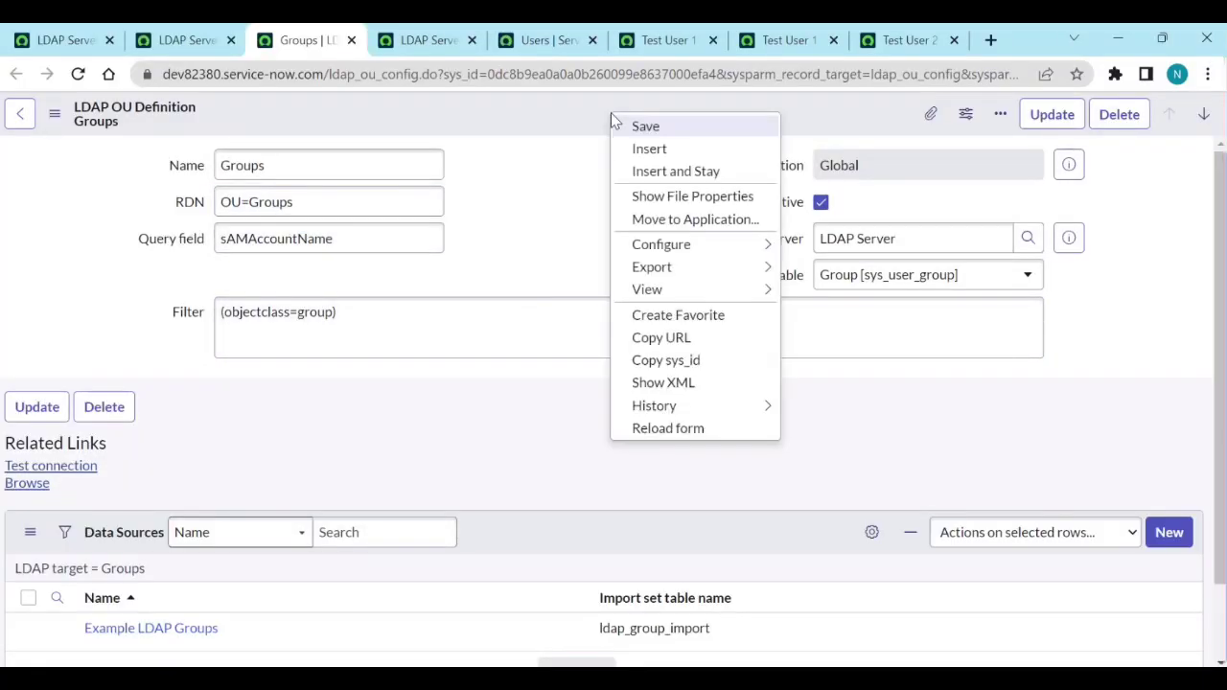
click(619, 127)
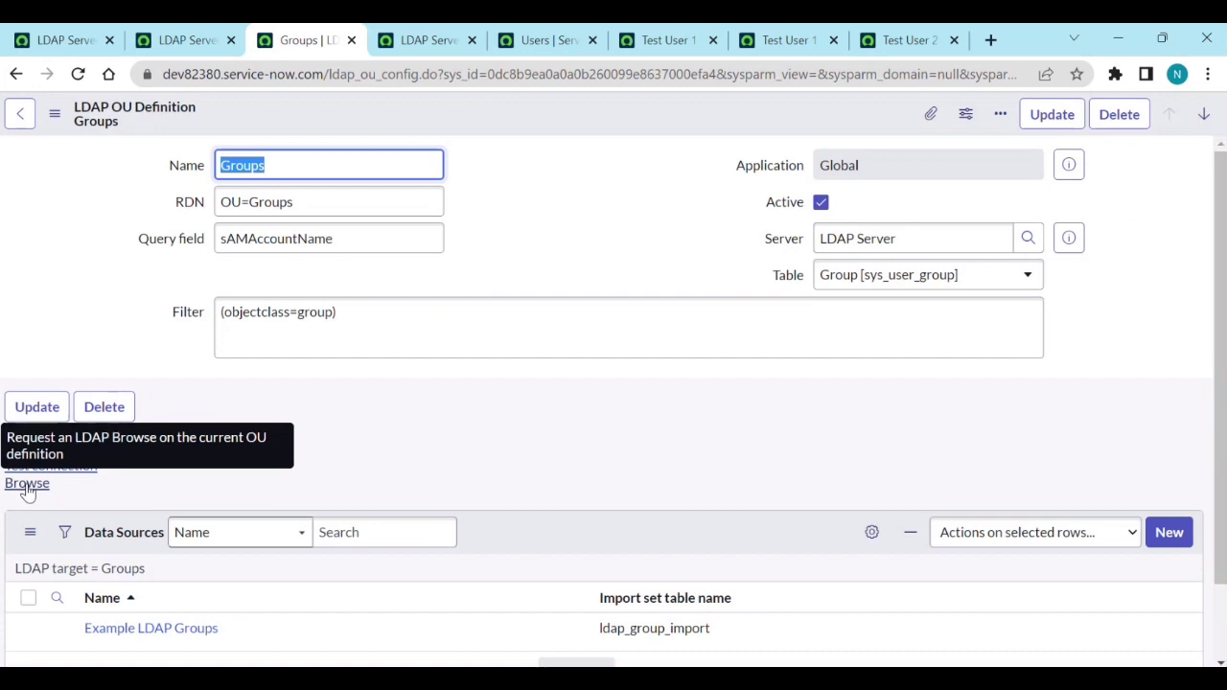
- Browse the Groups OU definition and expand LDAP Nodes to check which groups it finds
click(27, 484)
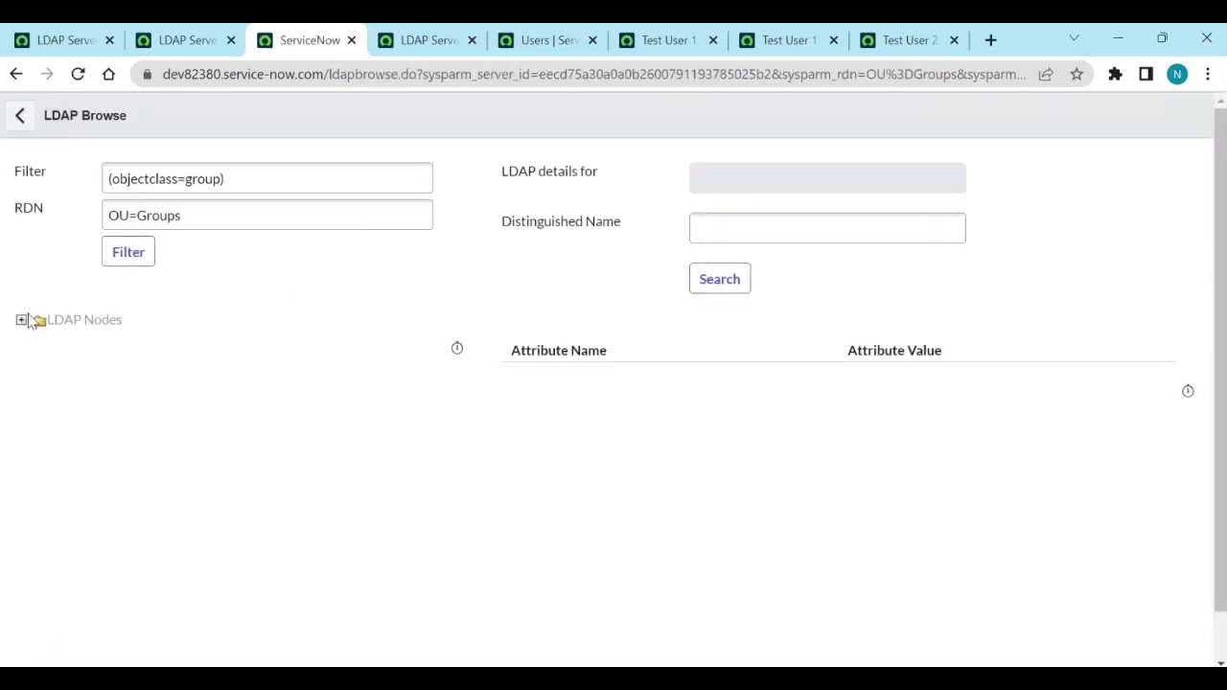
click(22, 321)
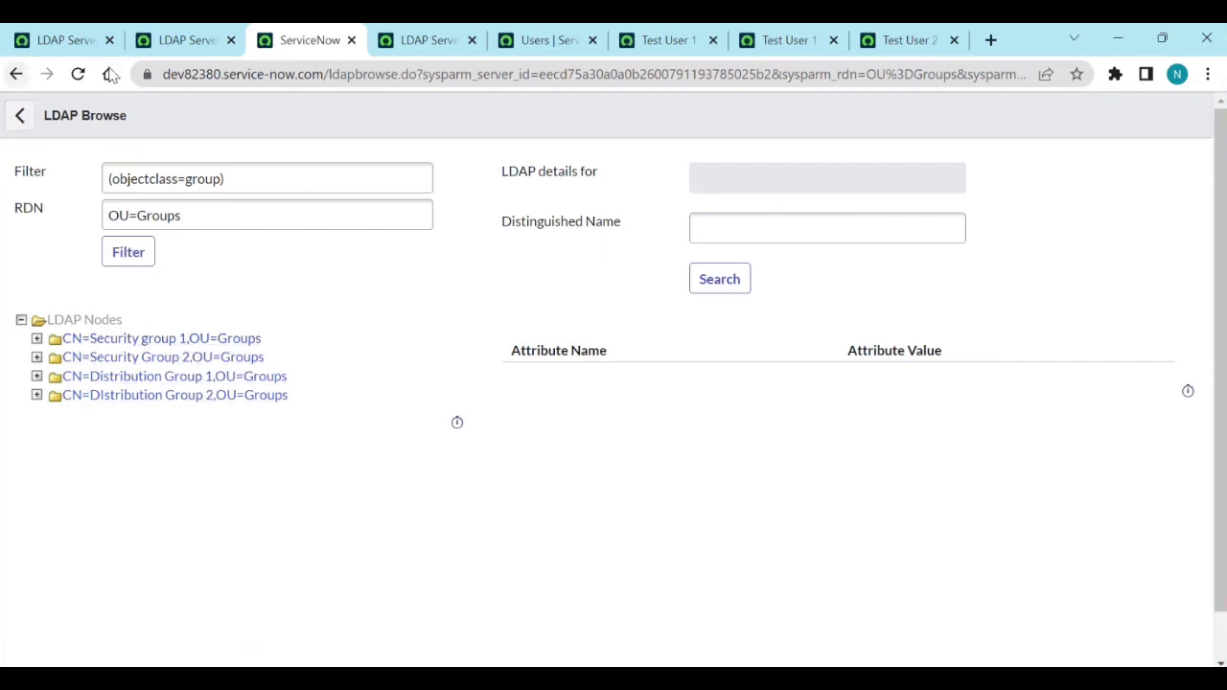
click(207, 42)
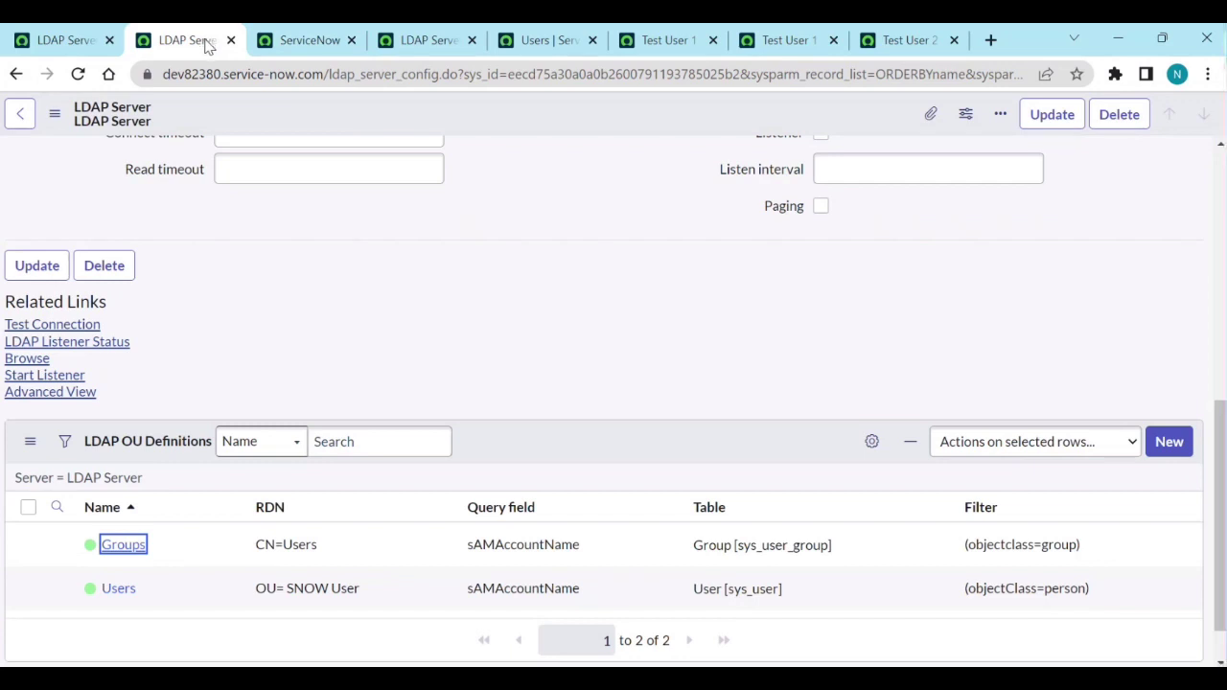
click(301, 40)
- Open the Example LDAP Groups data source from the Groups OU definition and review its LDAP Group Import transform map and field maps
click(16, 75)
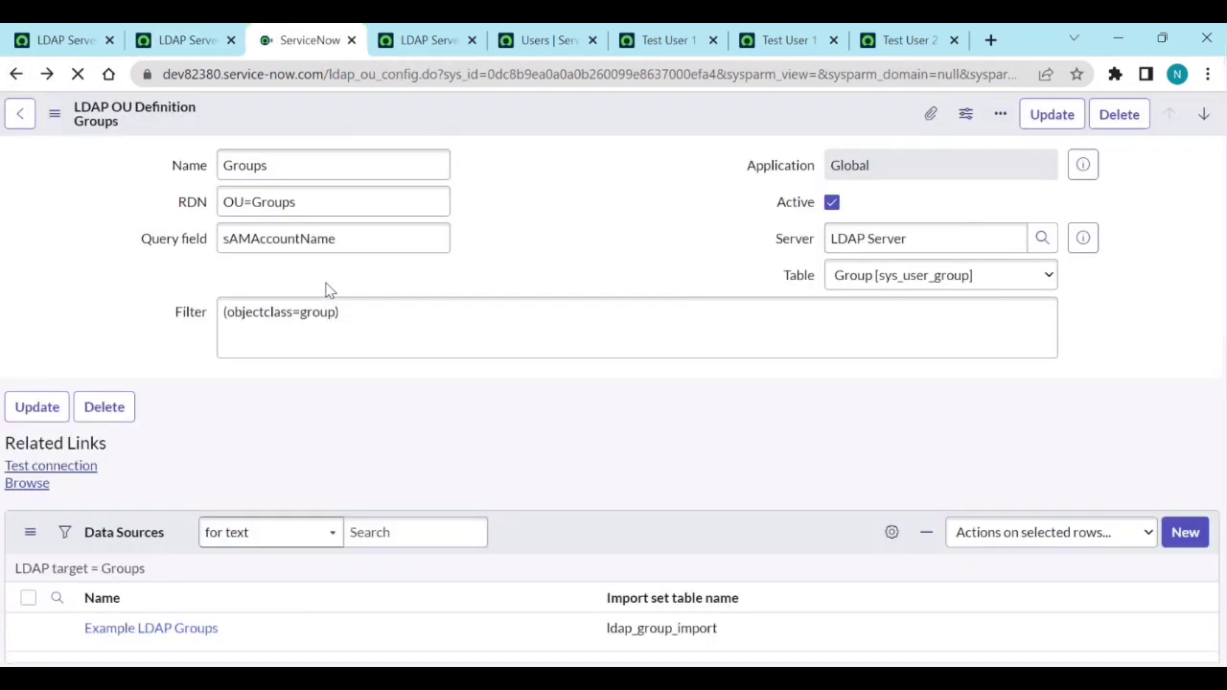
scroll(324, 343, down, 1)
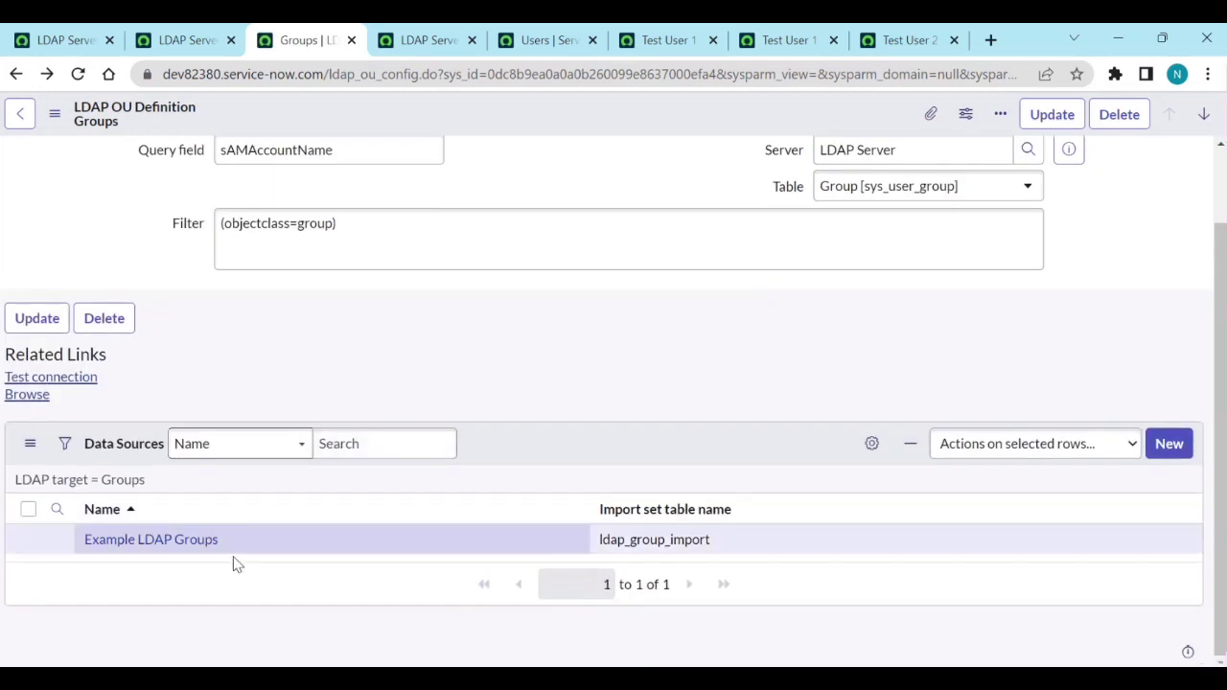
click(165, 546)
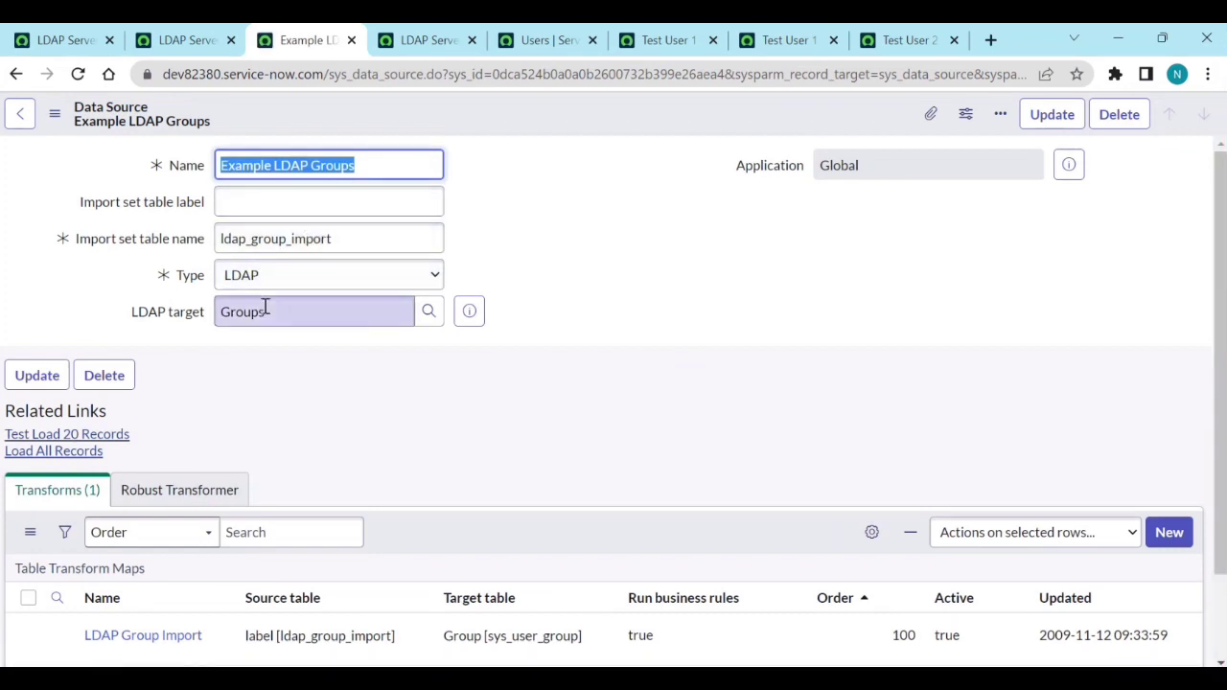
click(132, 637)
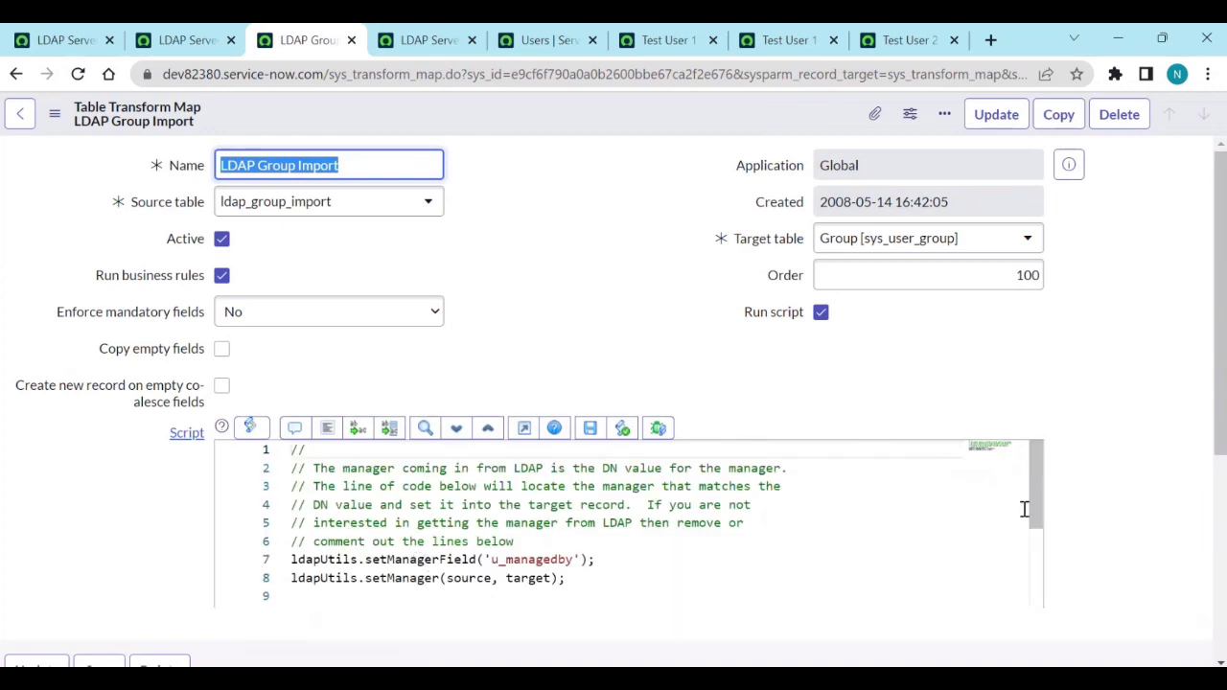
scroll(1159, 392, down, 3)
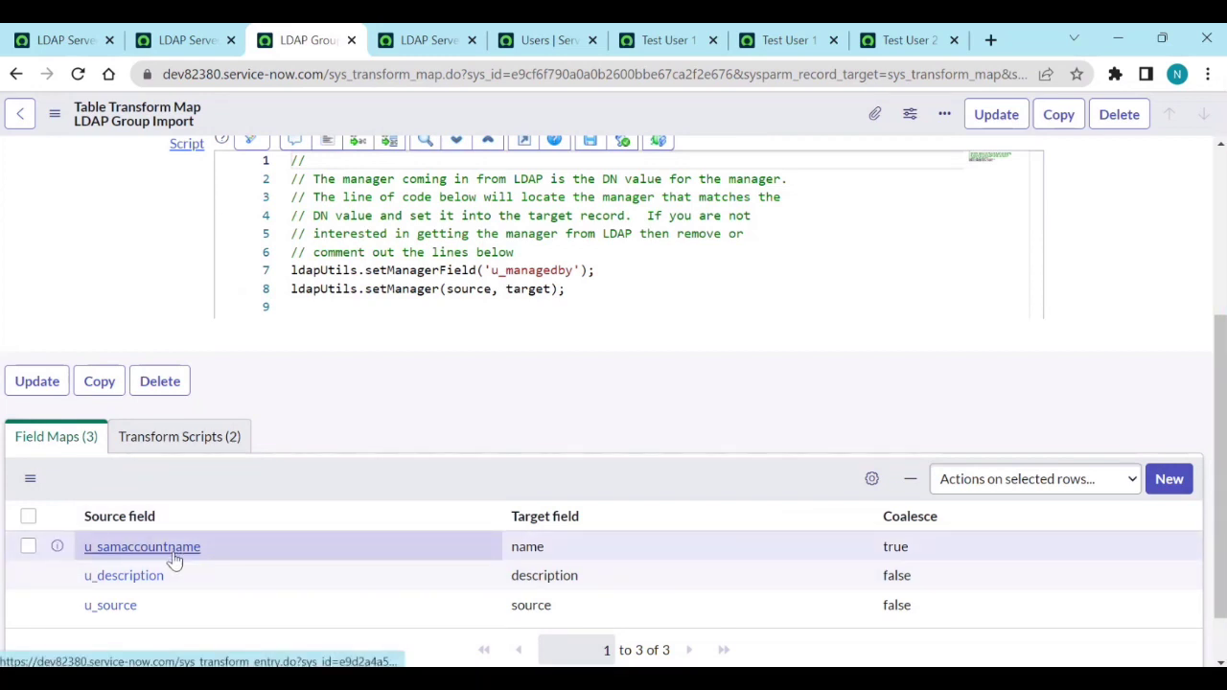
- Open the transform map's onAfter transform script in a new tab and read how it adds group members
click(165, 437)
scroll(211, 453, down, 1)
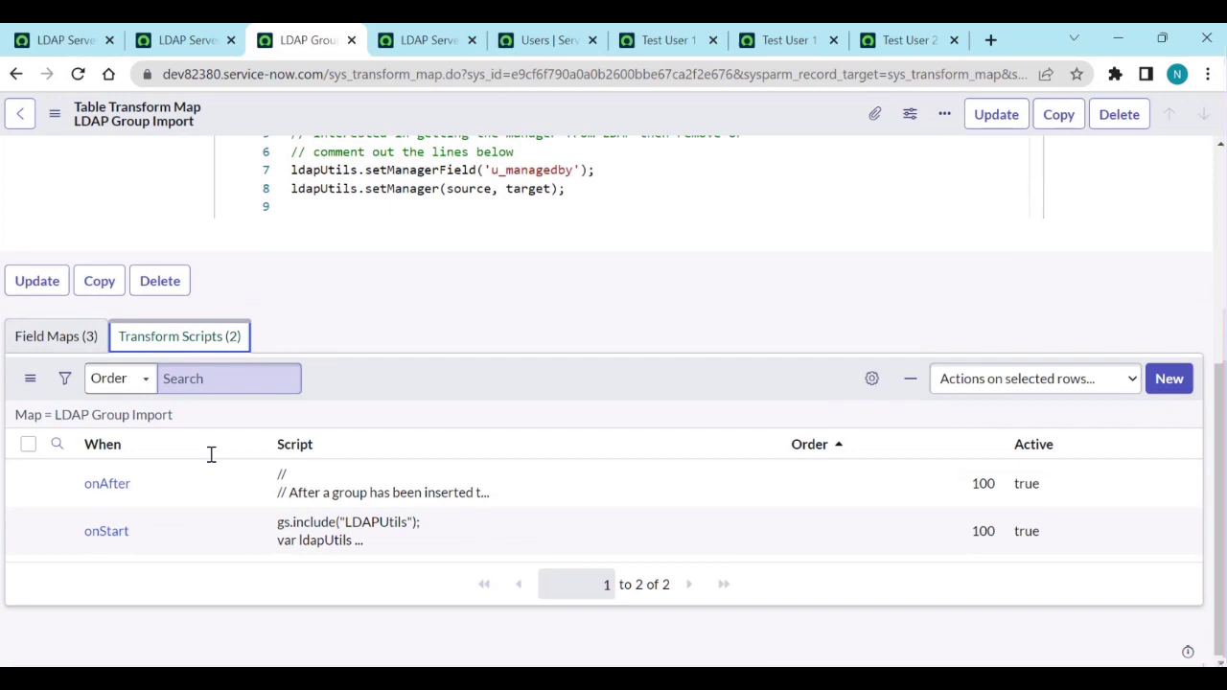
middle_click(104, 490)
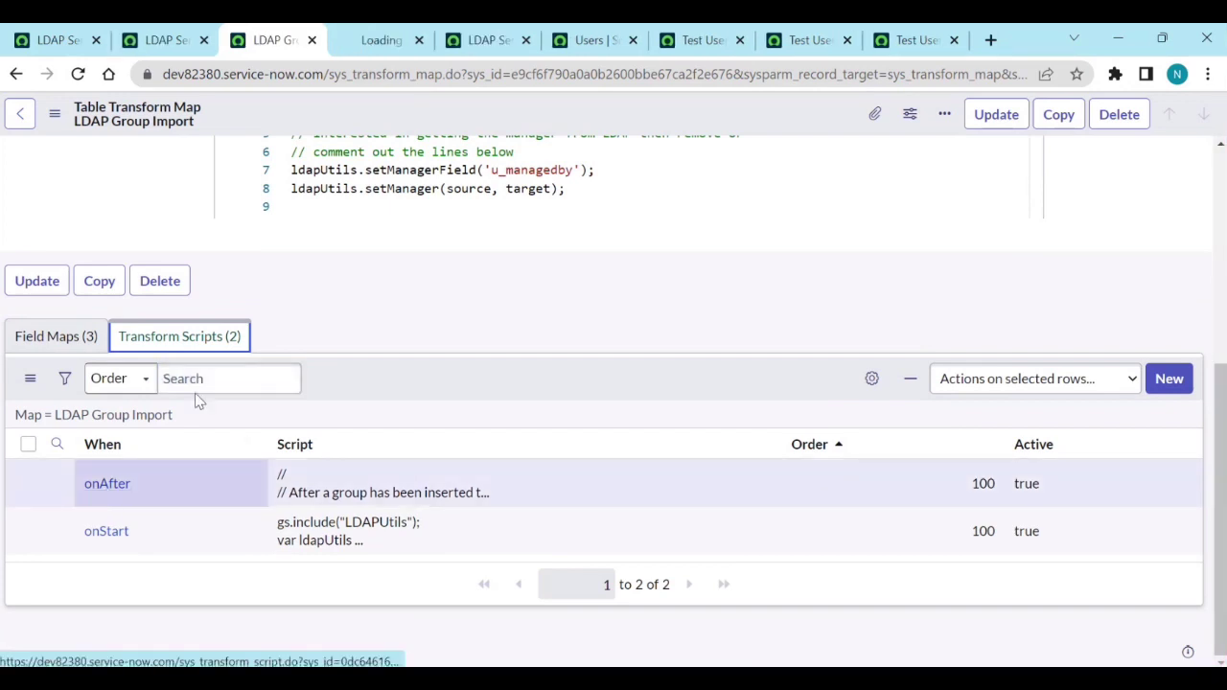
click(389, 41)
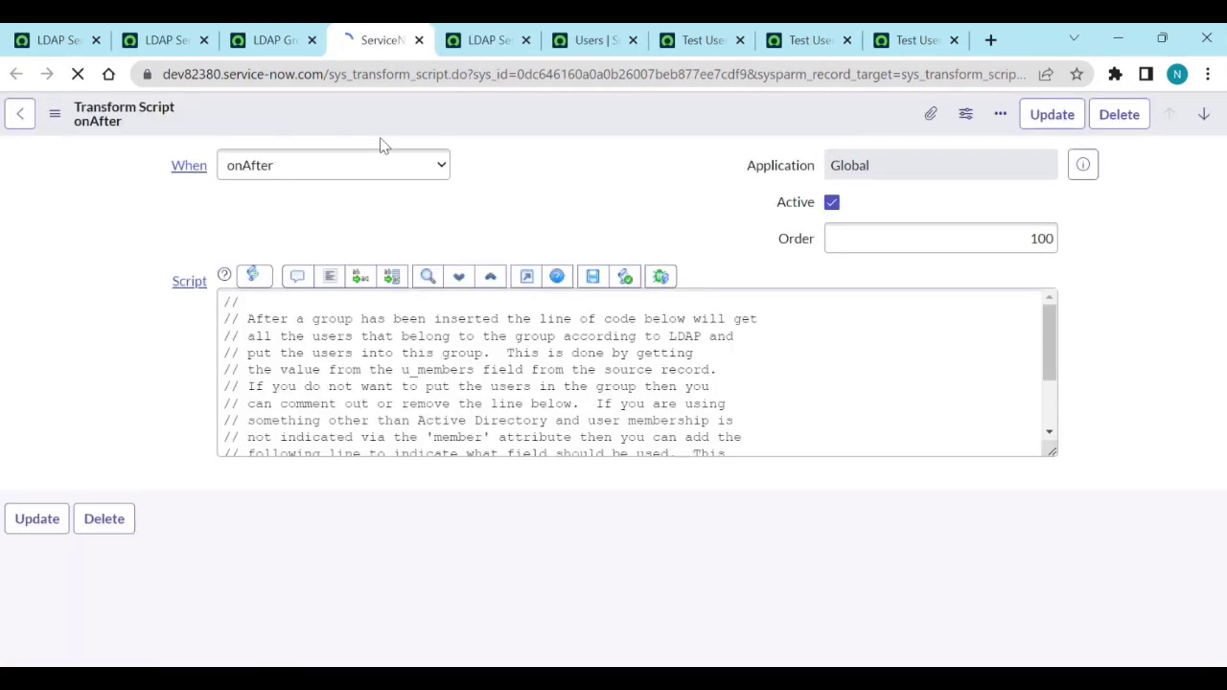
scroll(436, 431, down, 3)
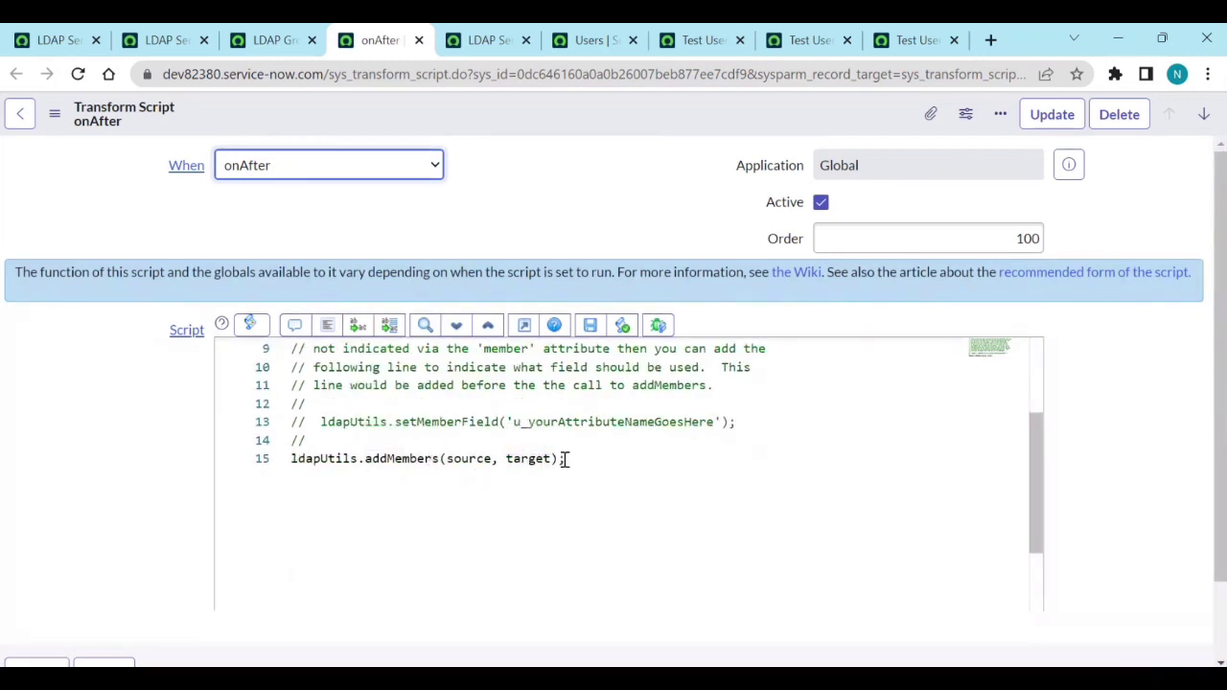
- Return to the LDAP Group Import transform map and recheck its field maps and manager script
click(271, 39)
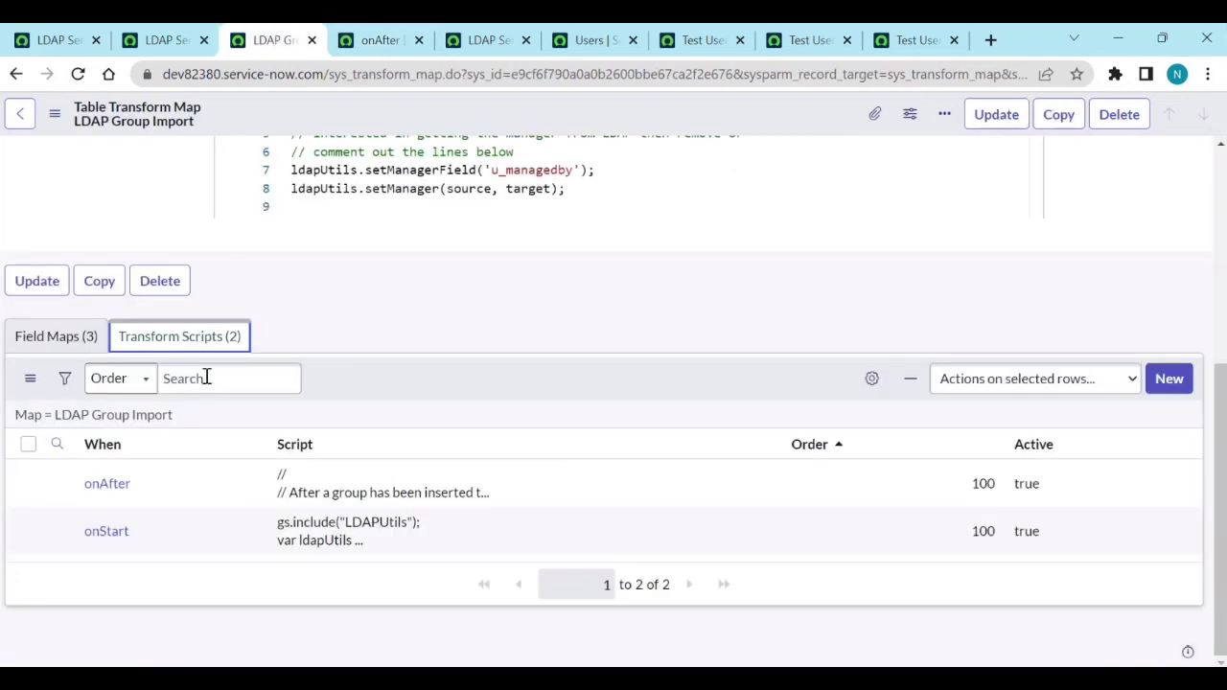
click(65, 345)
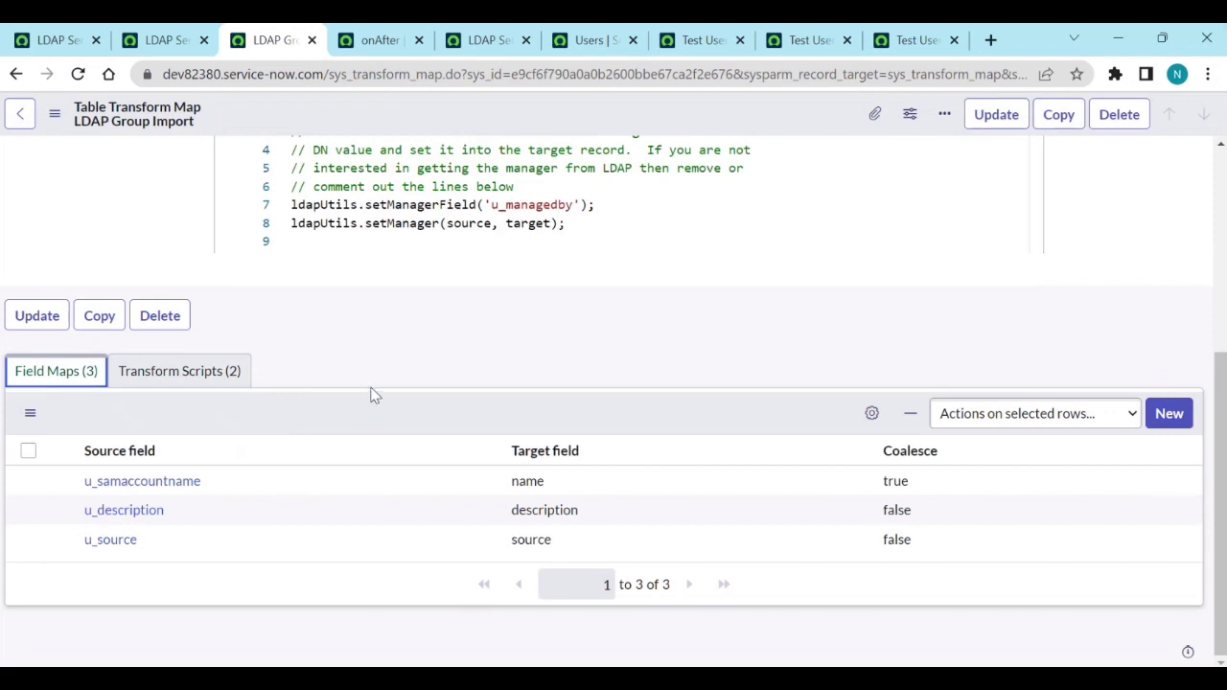
scroll(374, 395, up, 4)
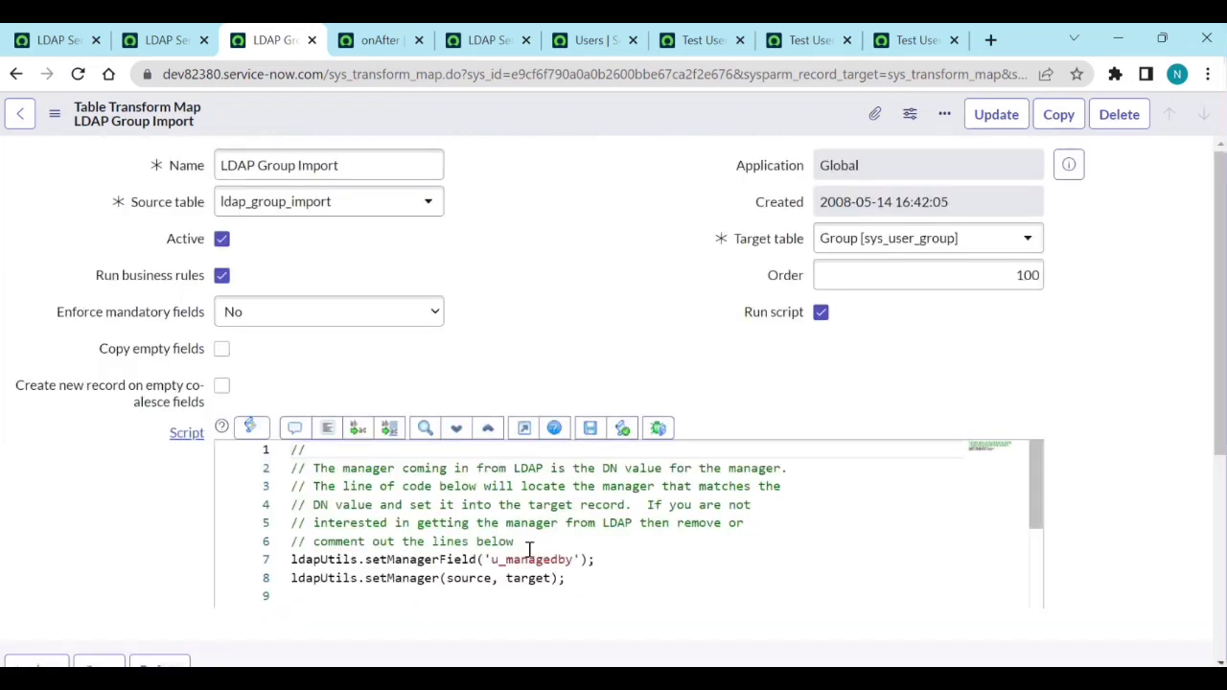
- Go back to the Example LDAP Groups data source, test load 20 records, decline saving the password, and open the loaded data
click(16, 74)
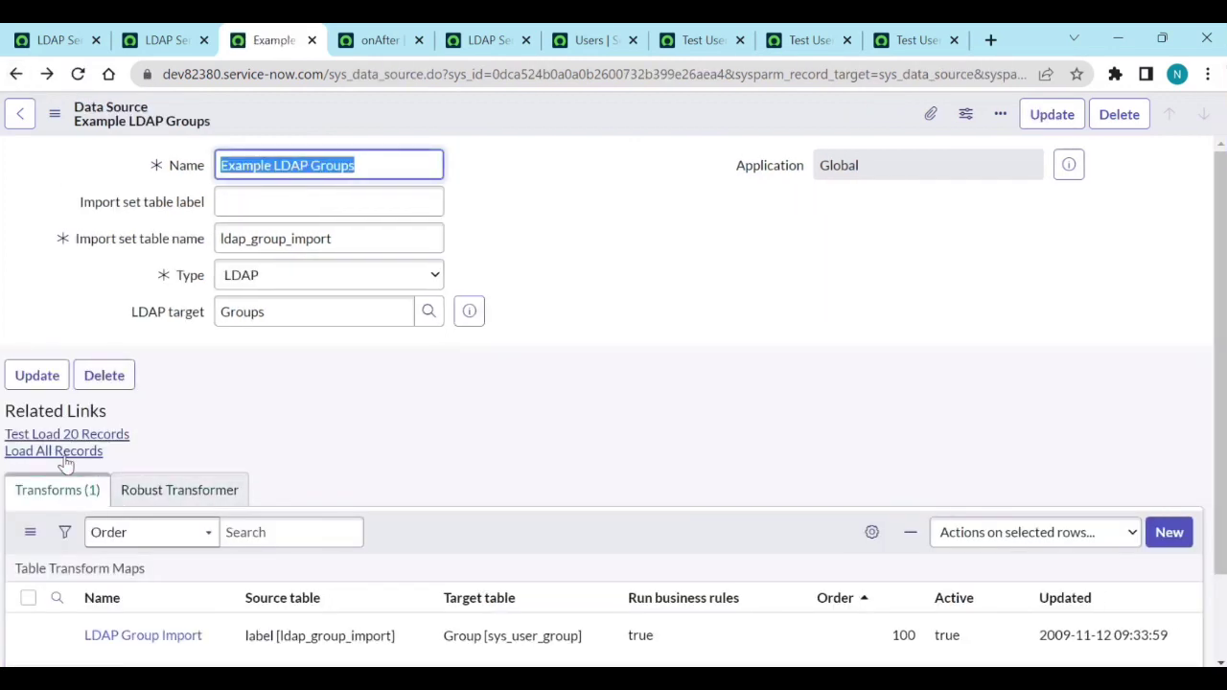
click(81, 435)
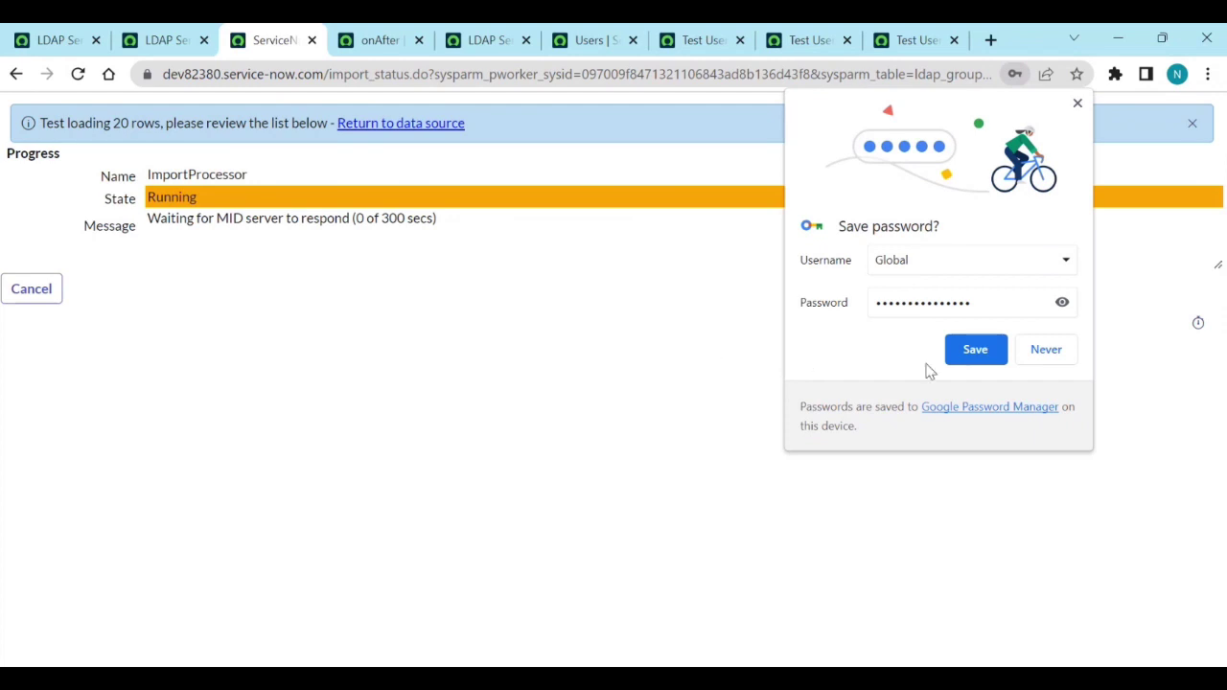
click(1043, 351)
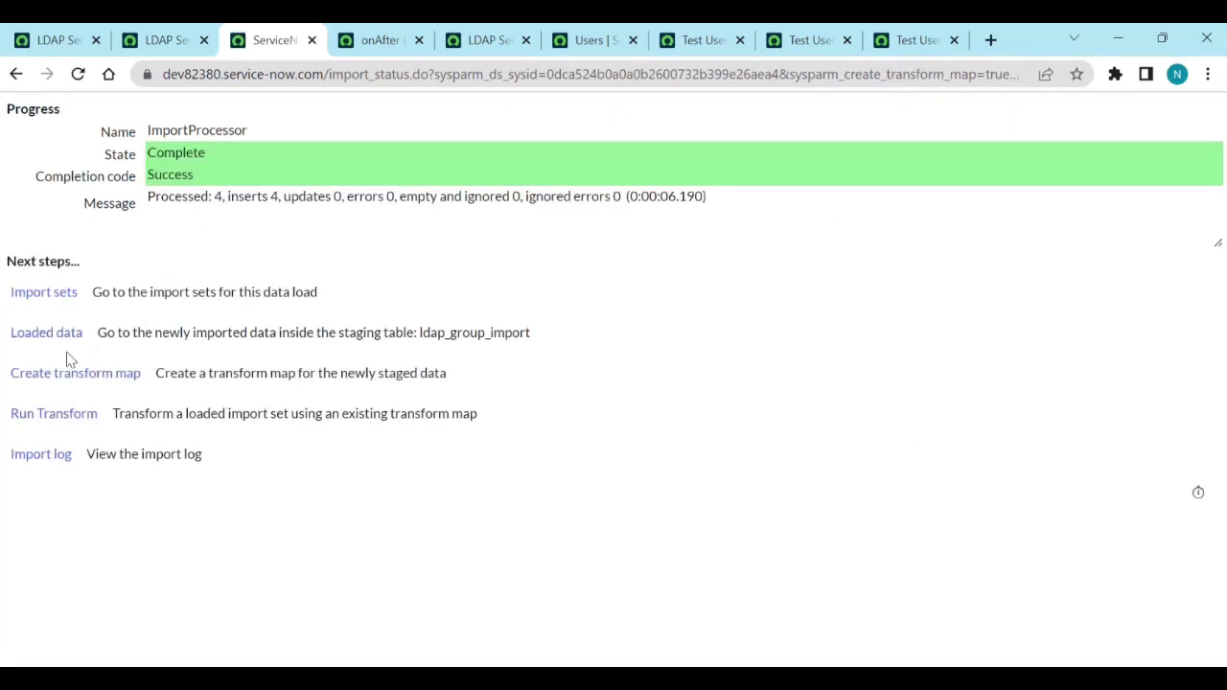
click(48, 336)
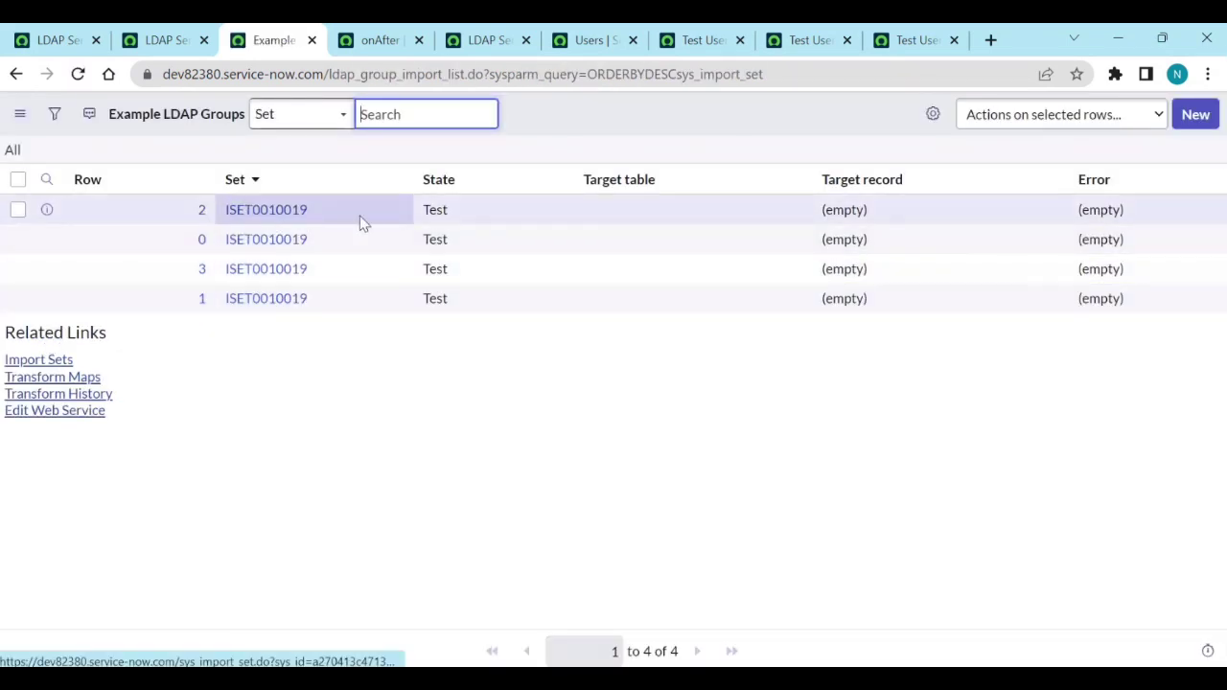
click(482, 222)
click(932, 118)
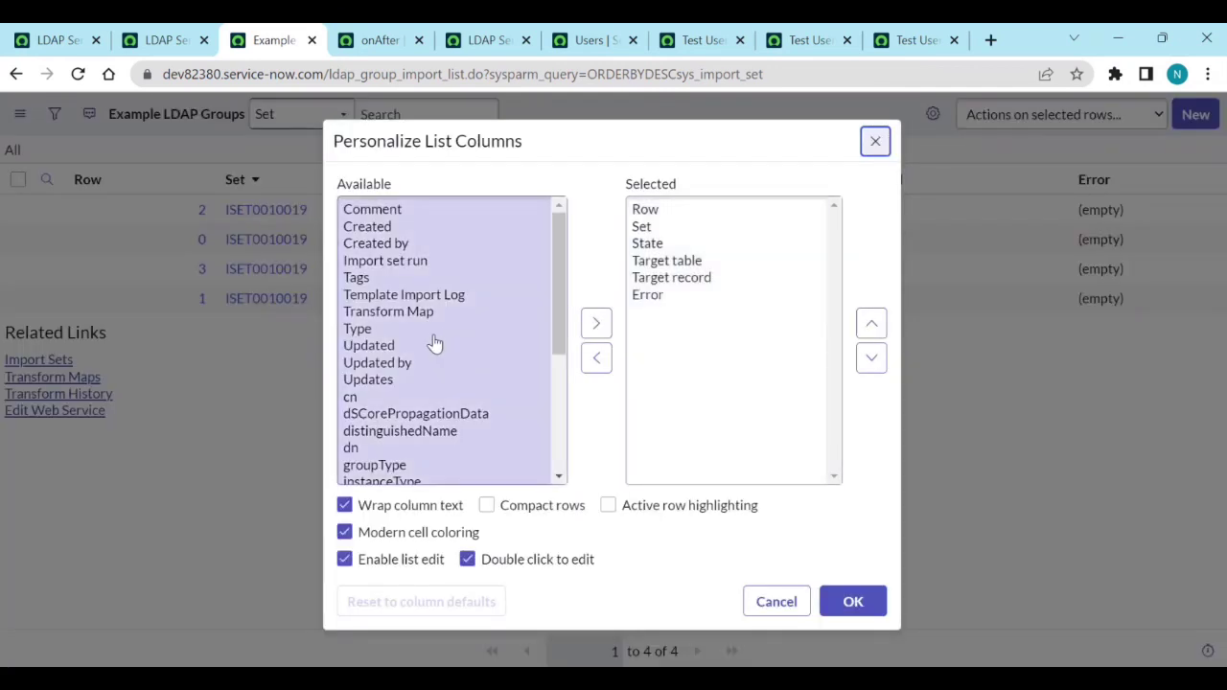
scroll(410, 374, down, 1)
drag(353, 313, 456, 475)
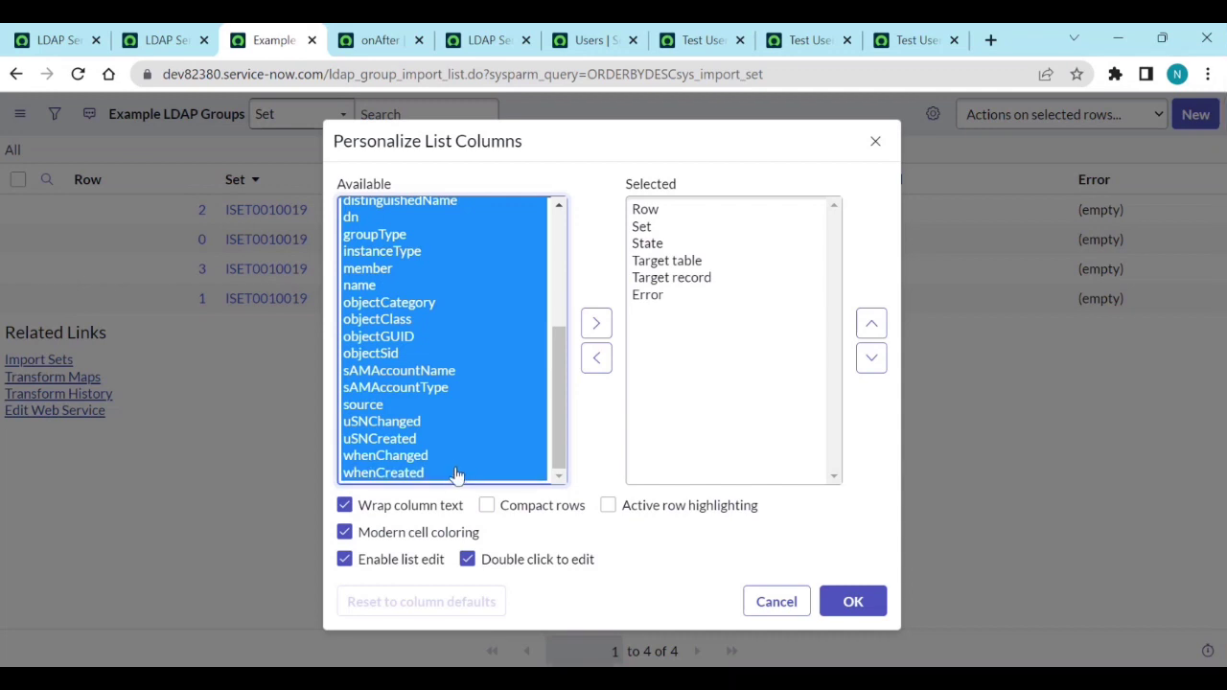
click(794, 604)
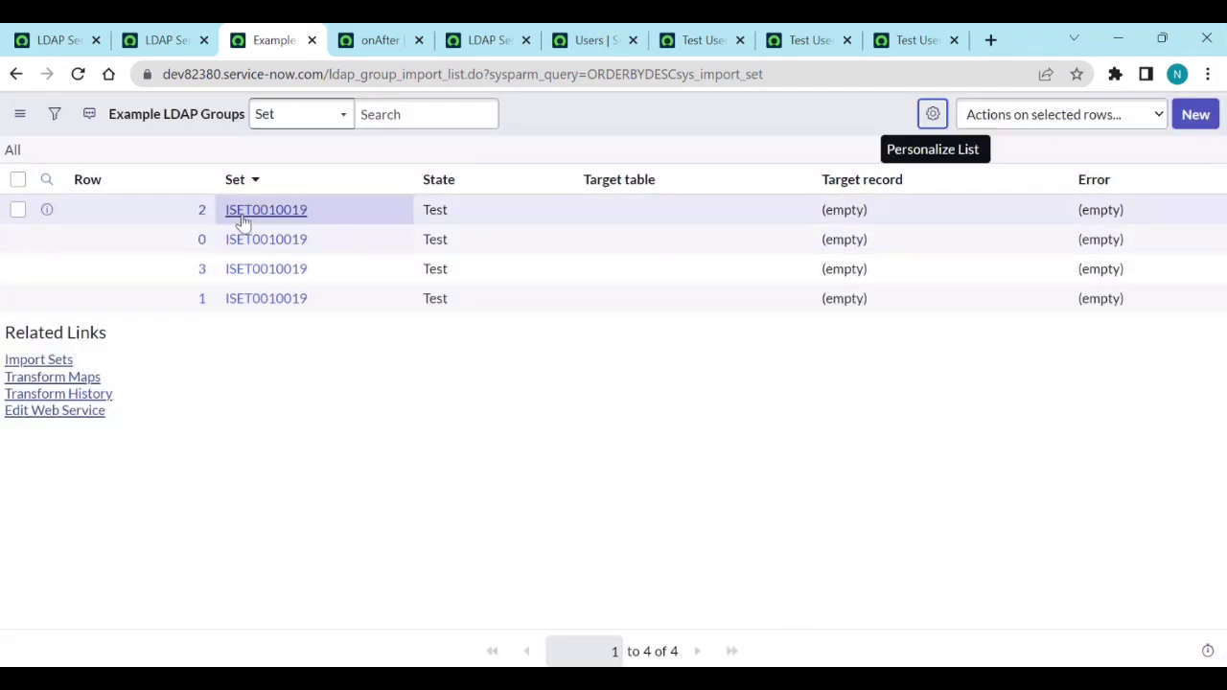
- Open row 1 of the loaded Example LDAP Groups data in a new tab to review its imported fields
middle_click(202, 303)
click(433, 39)
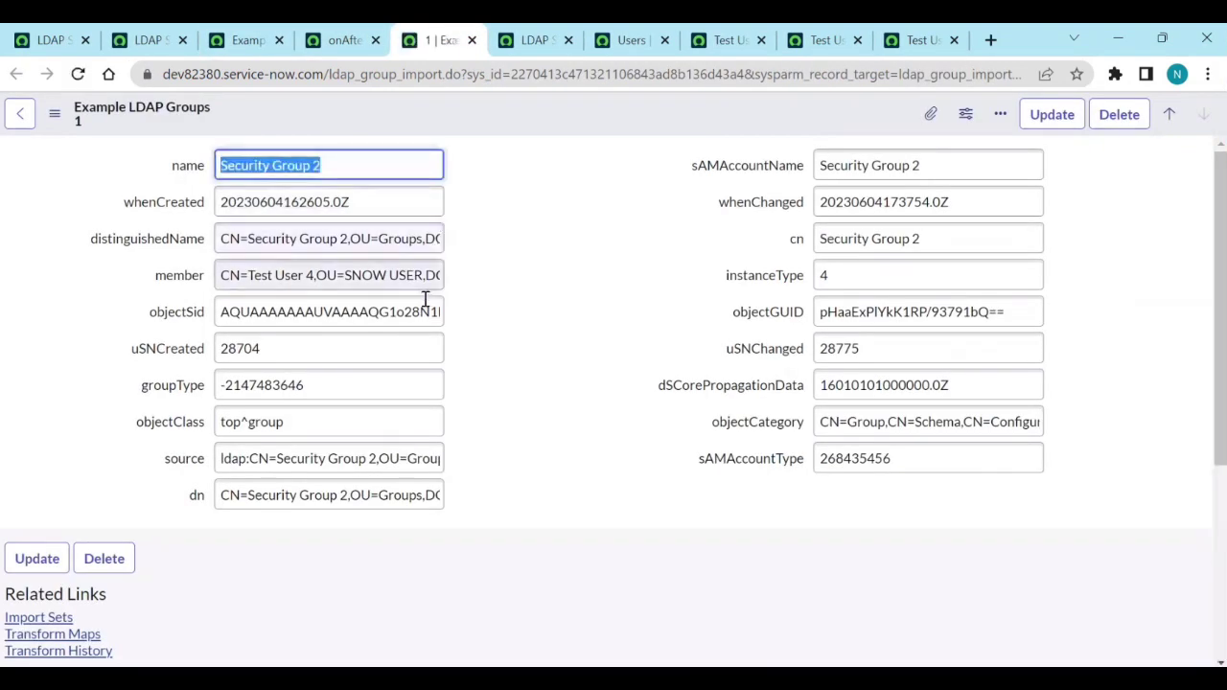
- Check the complete distinguishedName and member values in the Security Group 2 import row for truncation
click(413, 238)
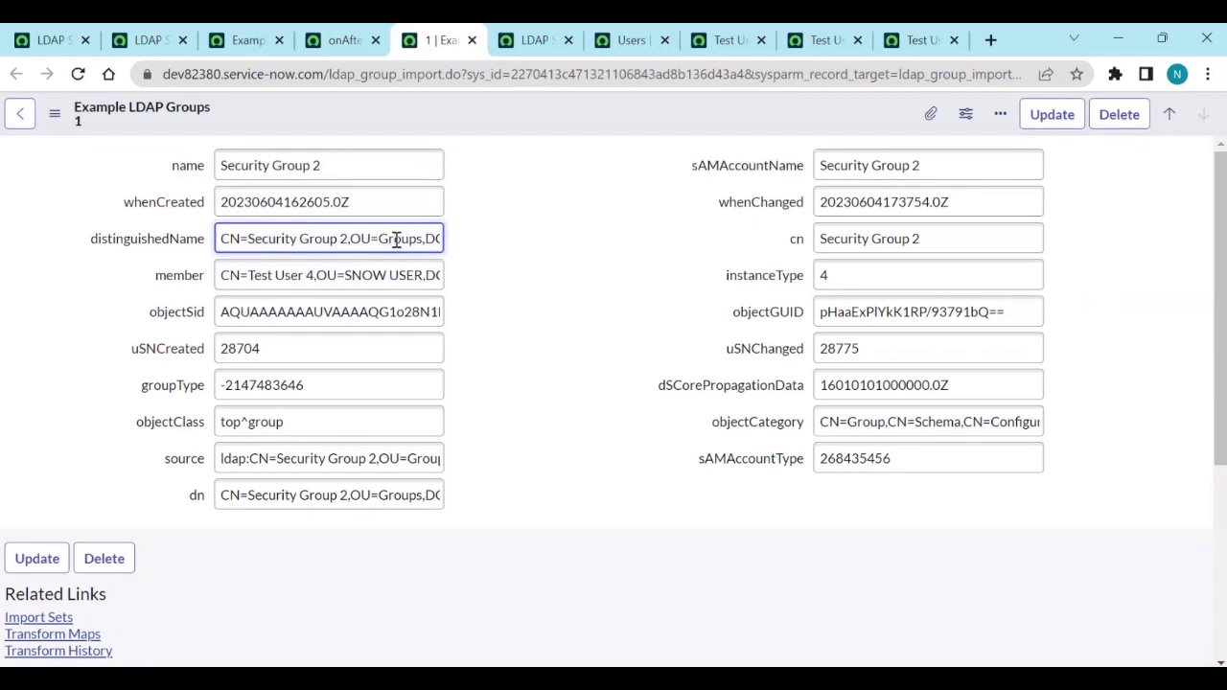
key(End)
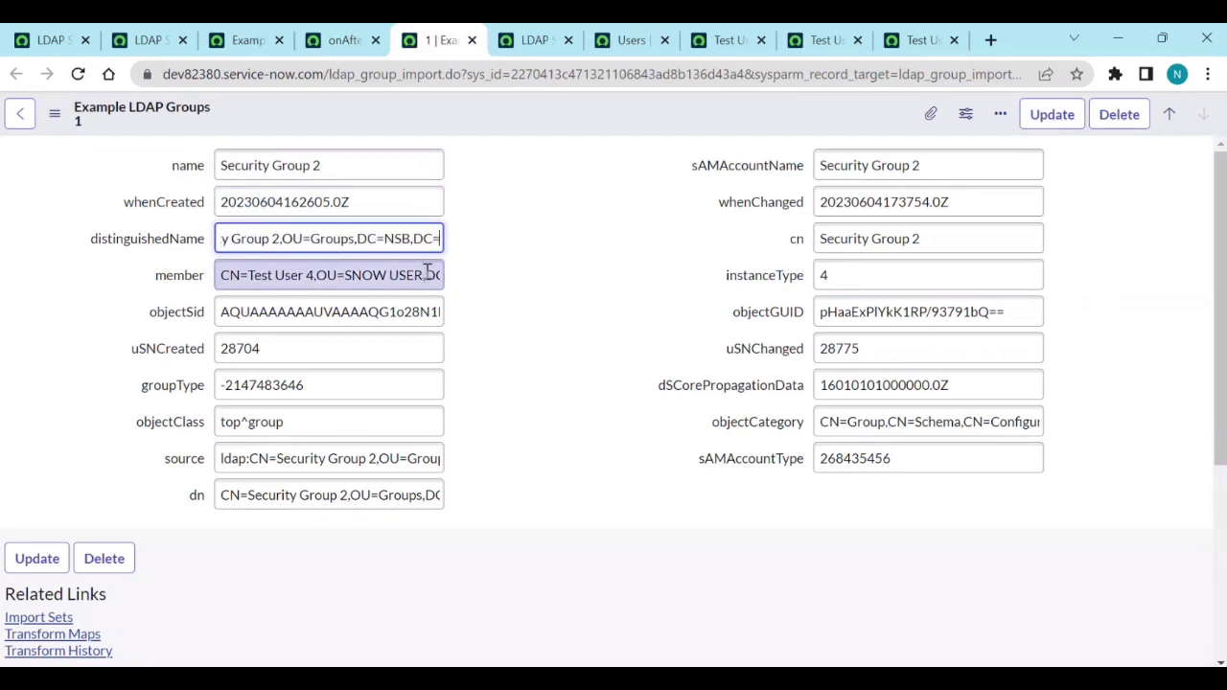
click(260, 274)
key(ctrl+a)
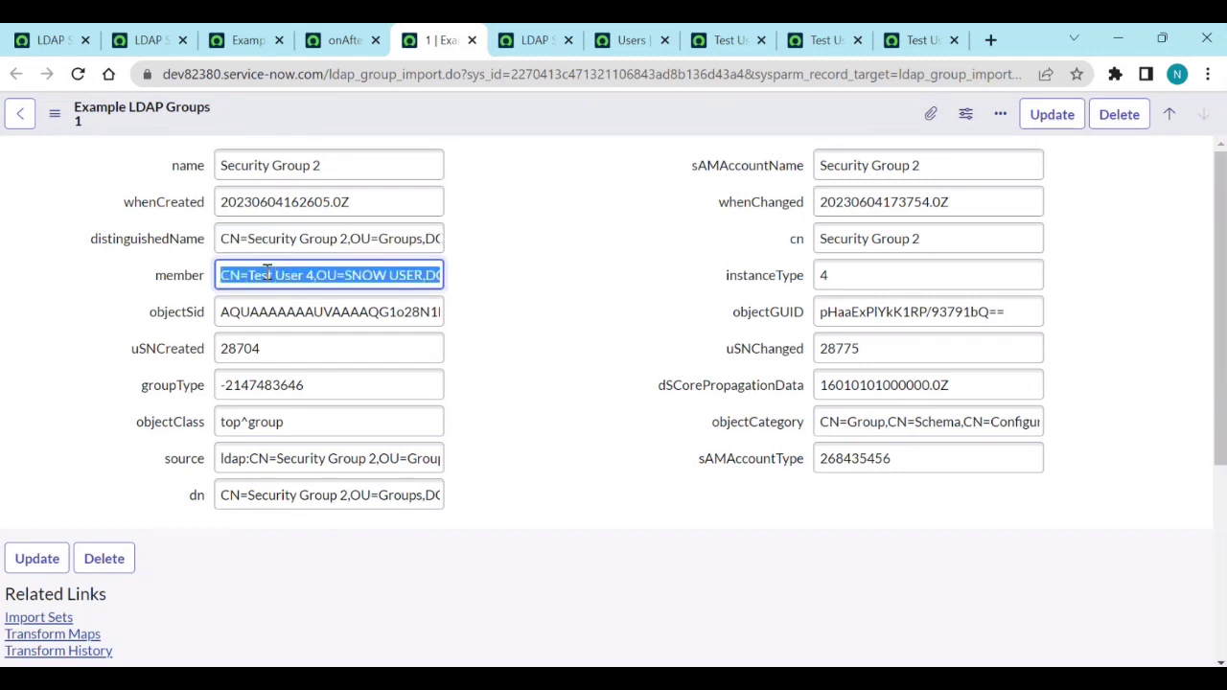
- Open the dictionary entry of the distinguishedName field, change its Max length, and save the entry
click(189, 247)
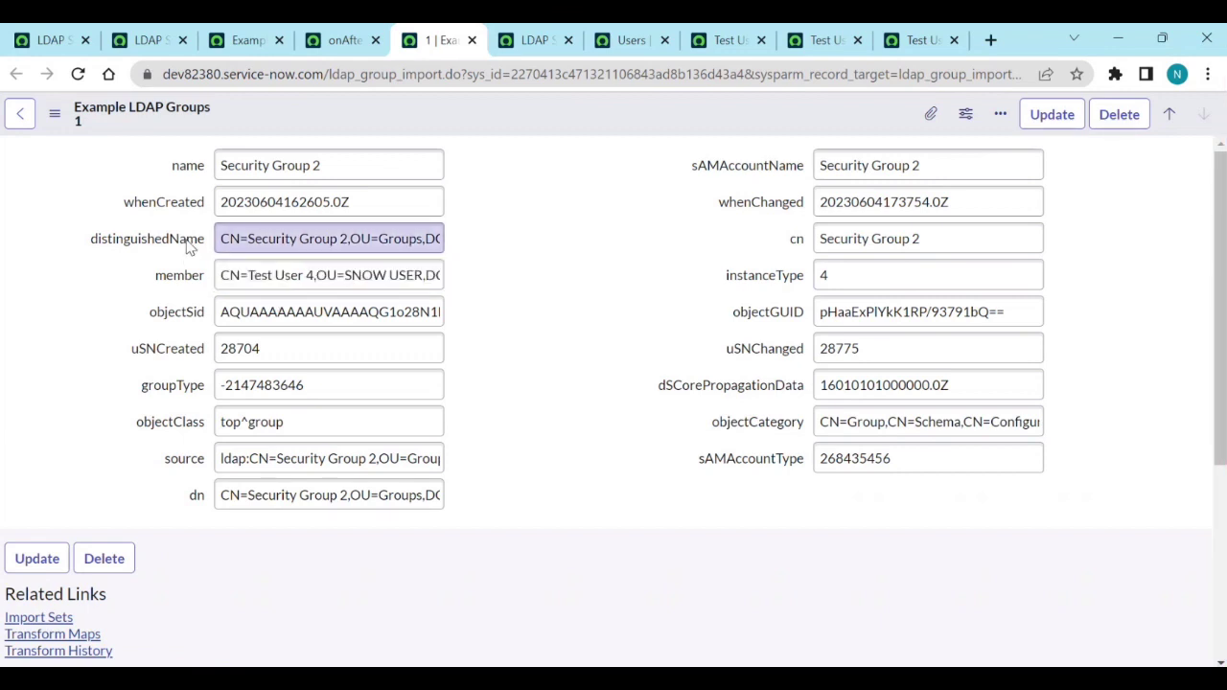
right_click(189, 247)
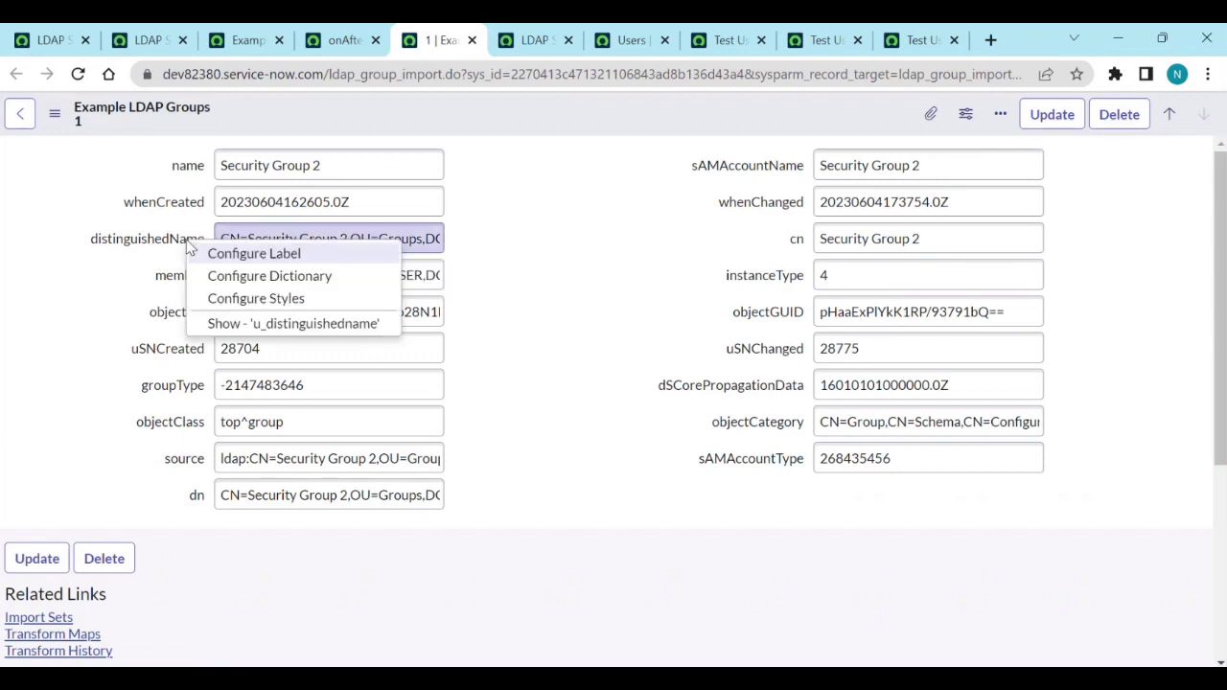
click(233, 277)
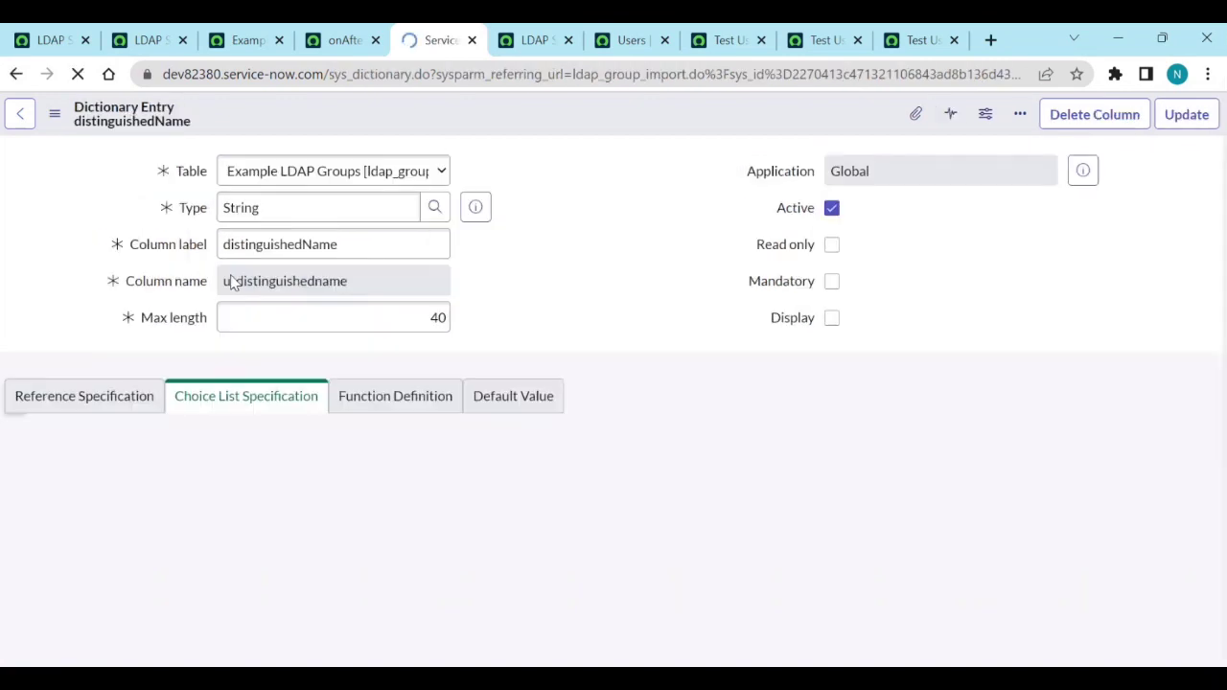
click(402, 402)
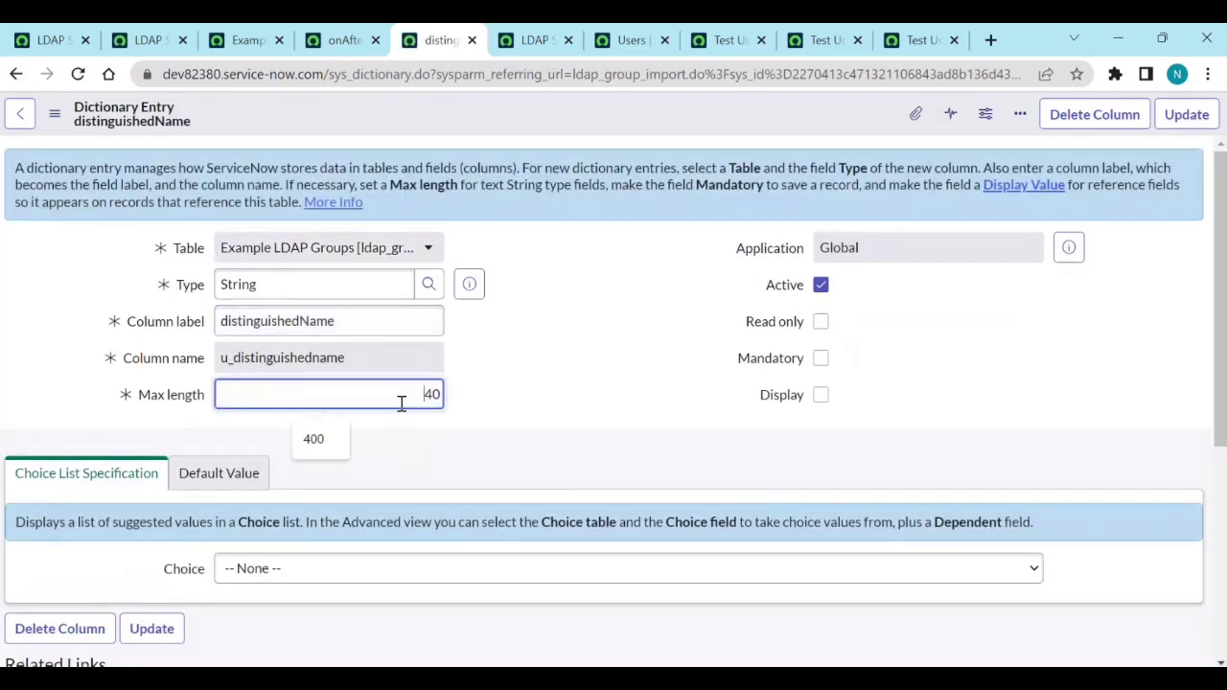
text(2)
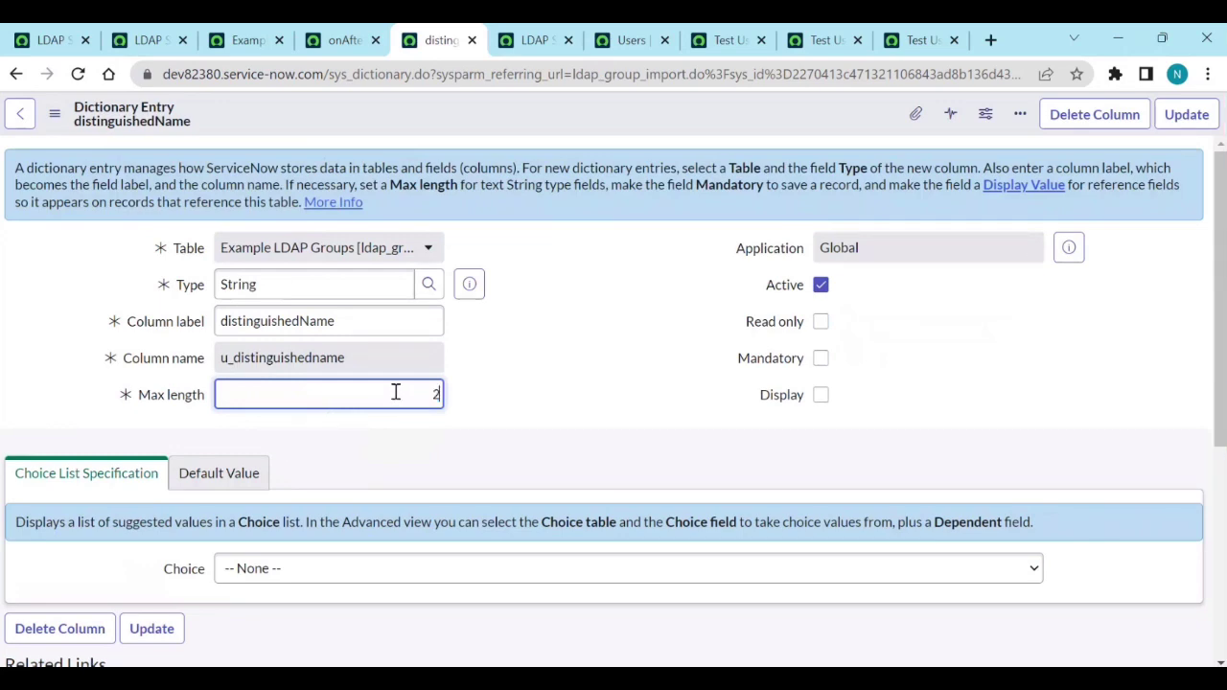
click(561, 374)
click(1184, 116)
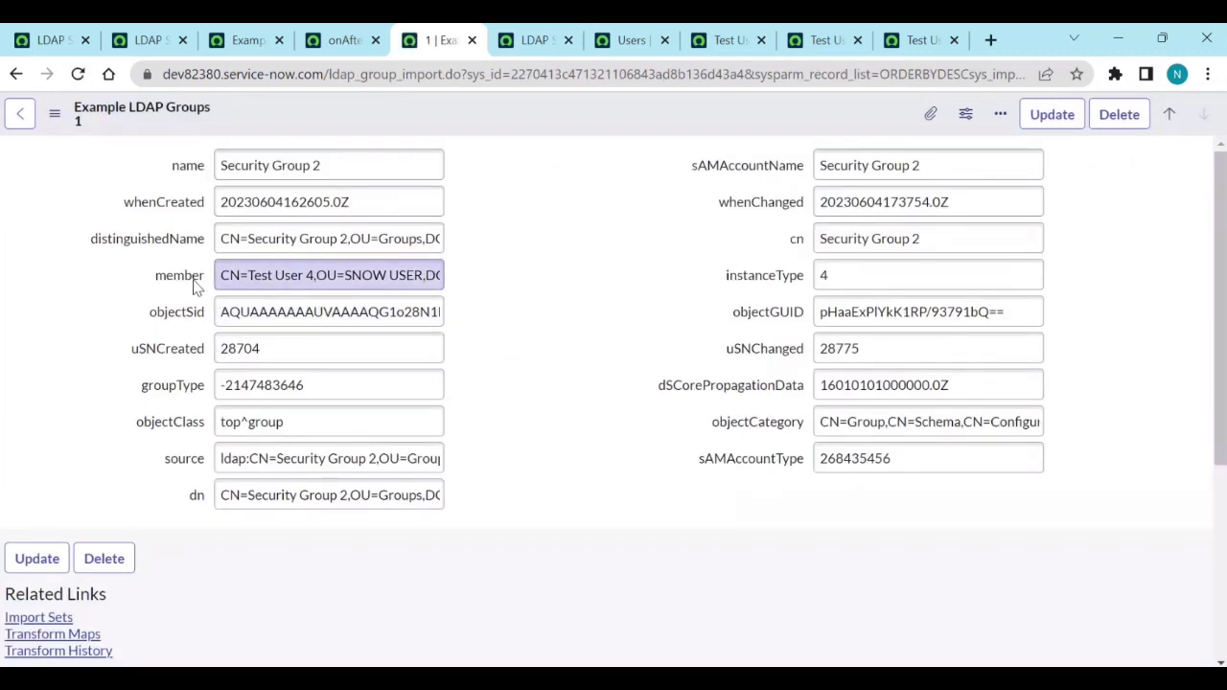
- Set the member column's Max length to 4000 in its dictionary entry and save it
right_click(195, 286)
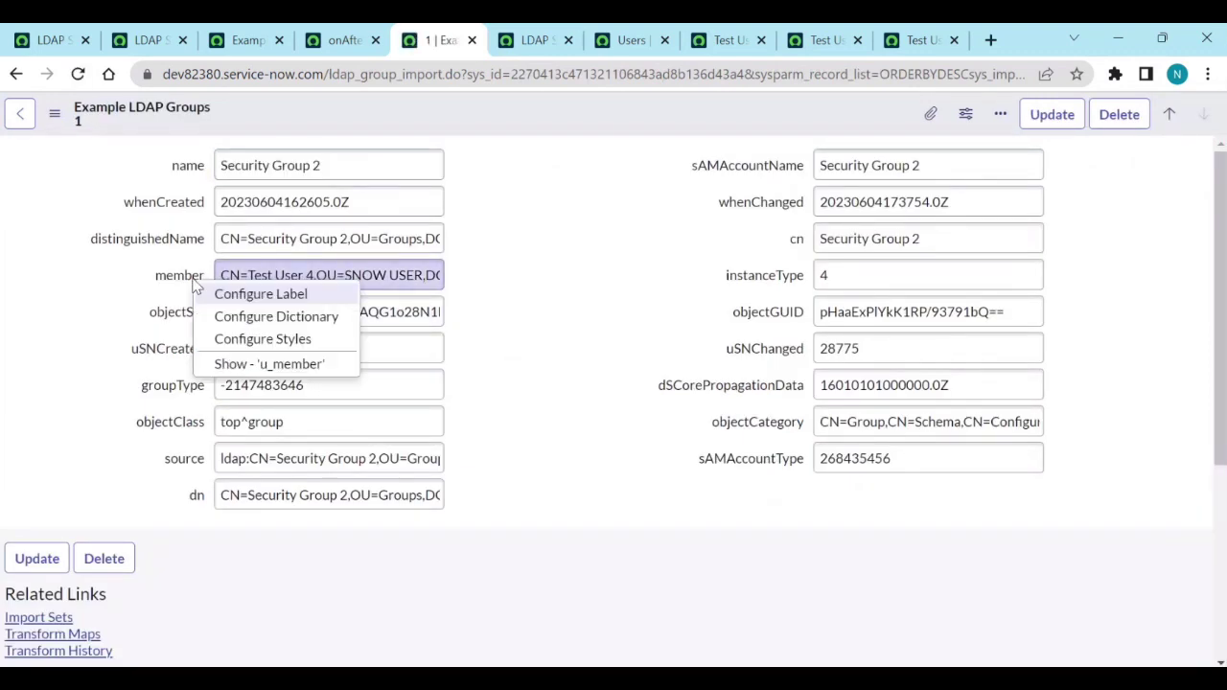
click(230, 326)
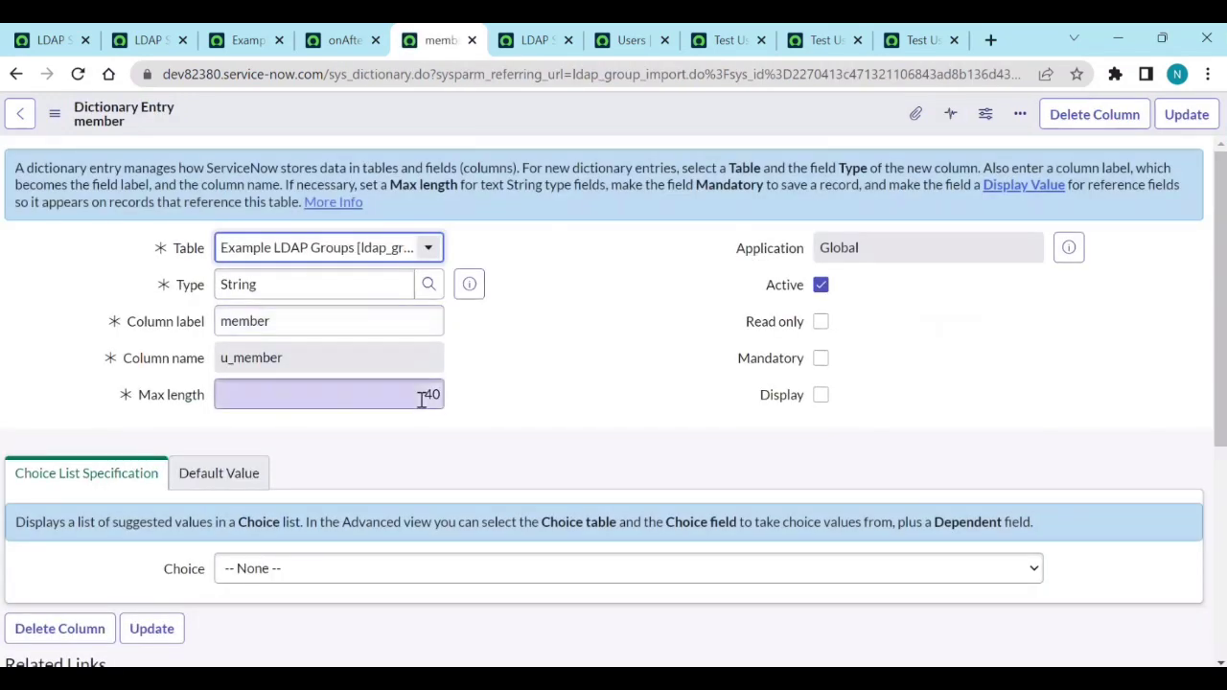
double_click(424, 398)
text(4000)
click(498, 412)
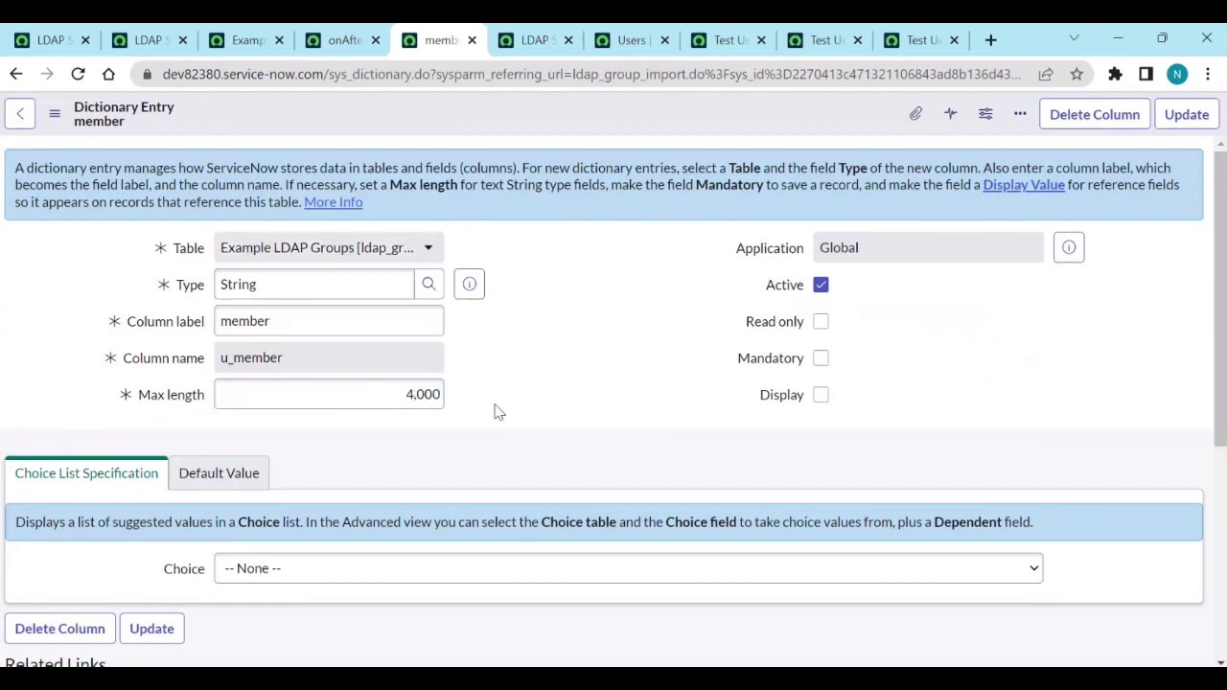
click(1179, 126)
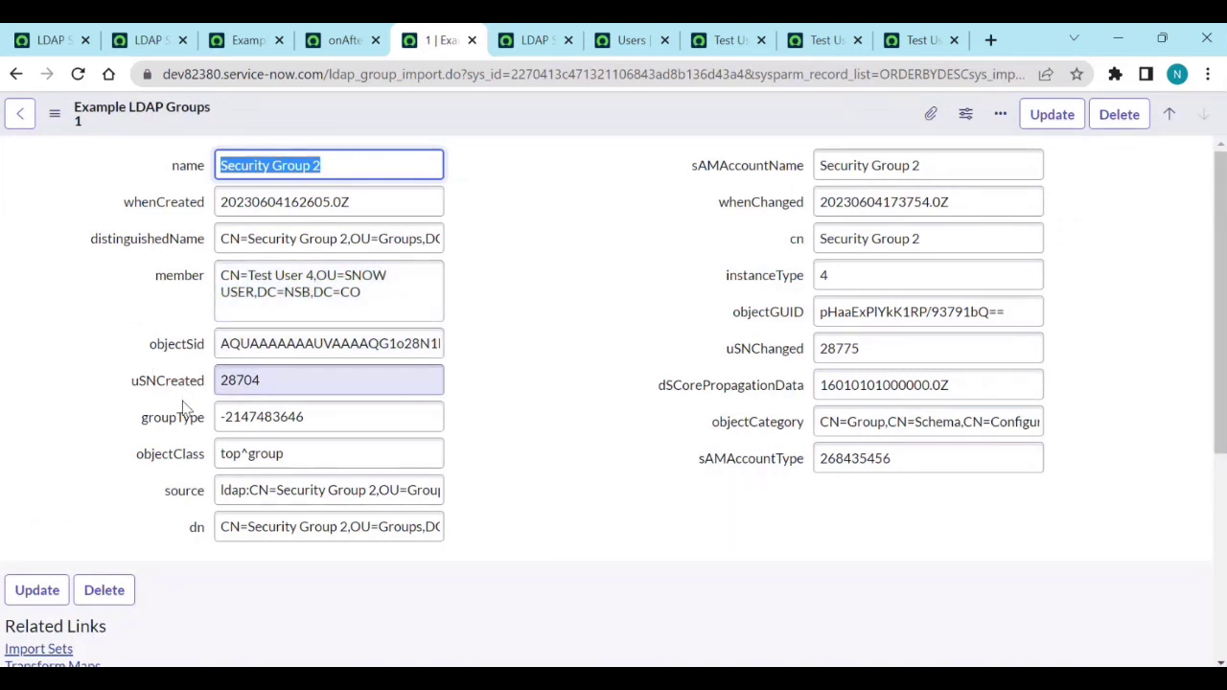
- Set the source column's Max length to 200 in its dictionary entry and save it
right_click(192, 498)
click(240, 528)
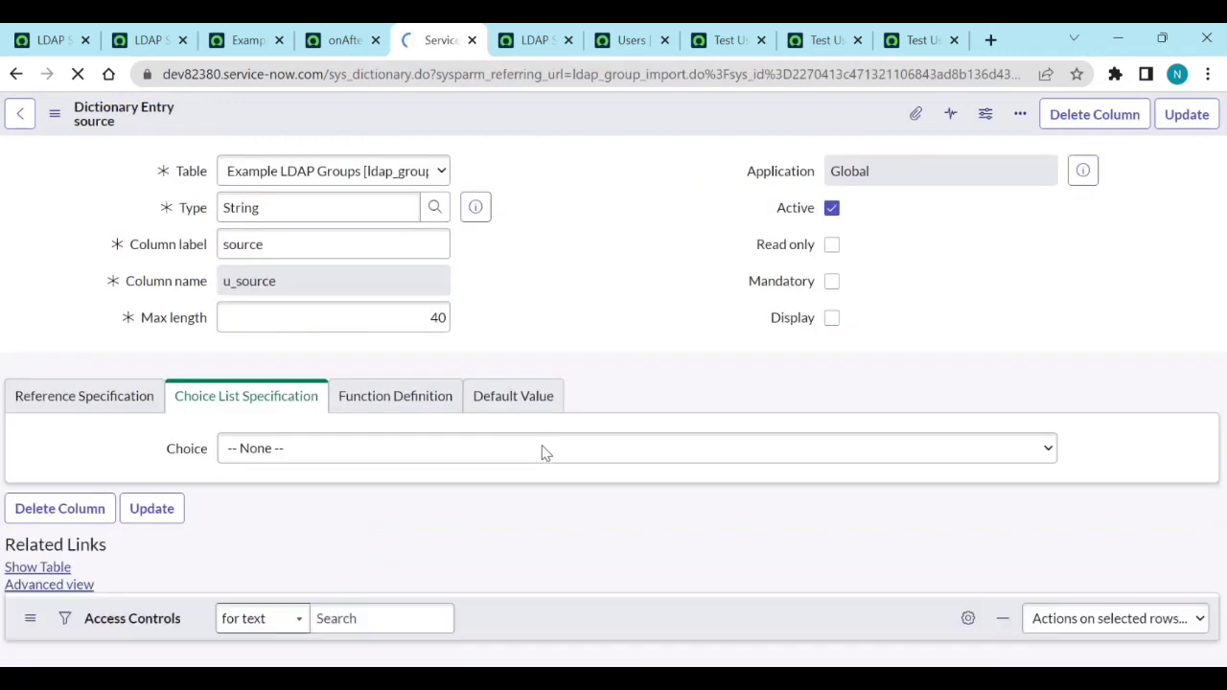
double_click(428, 389)
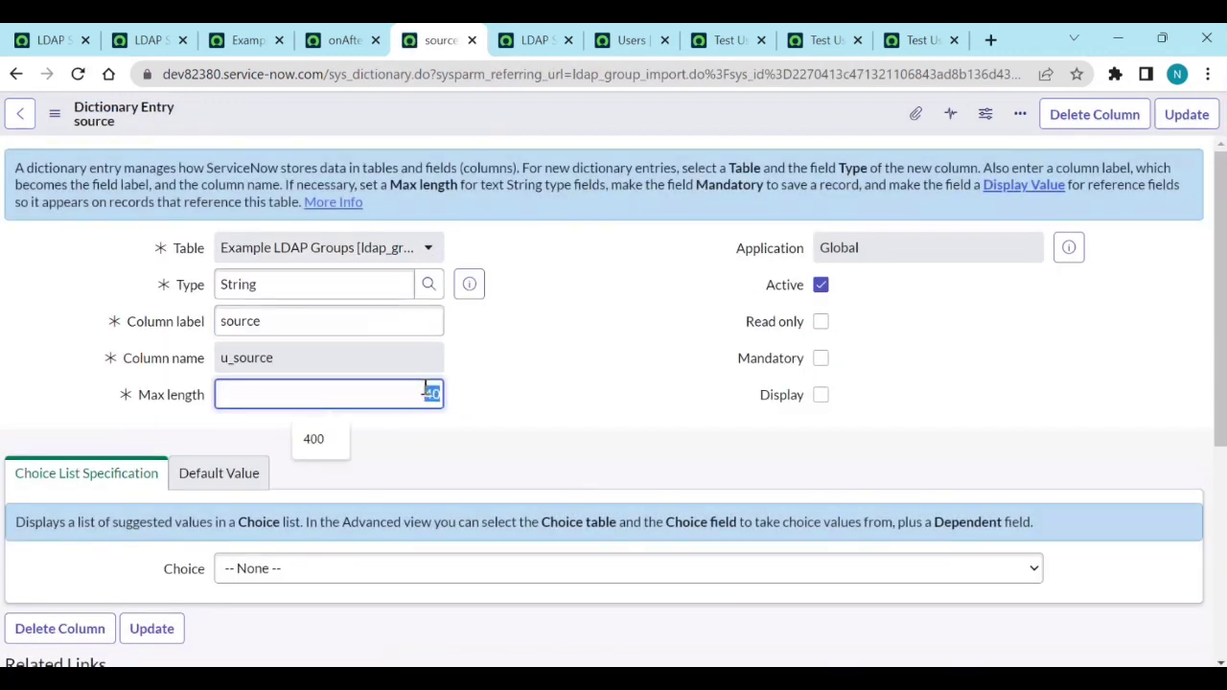
key(BackSpace)
text(200)
double_click(537, 367)
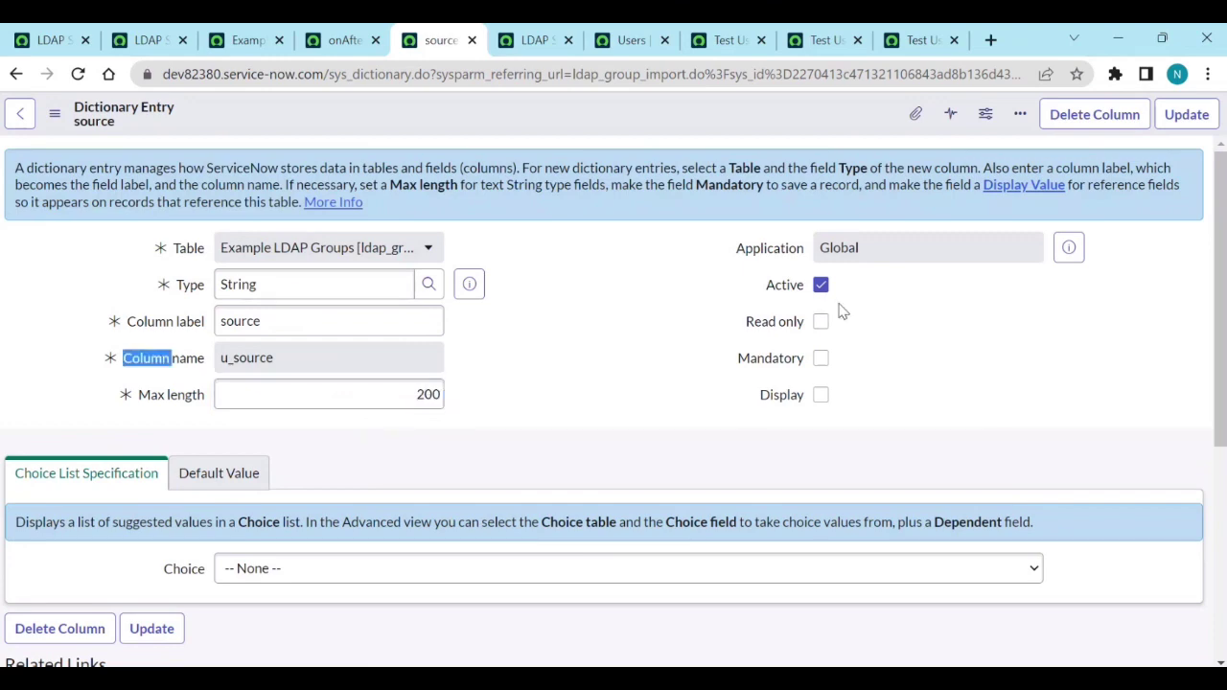
click(1192, 119)
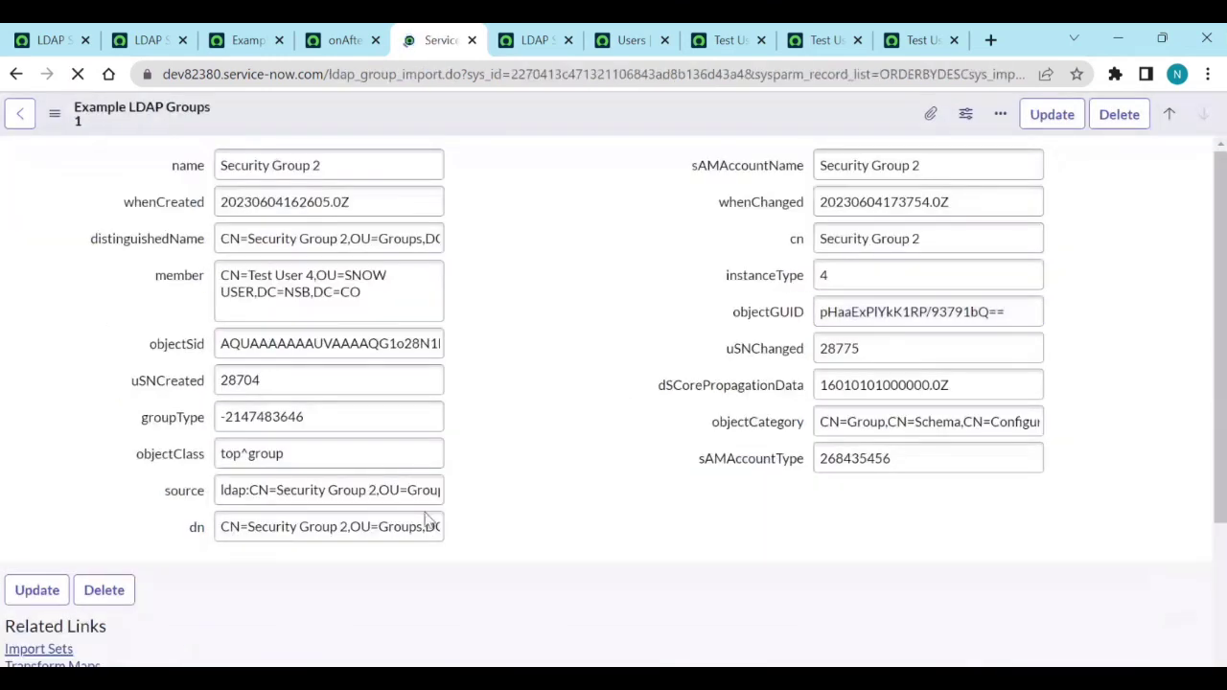
- Set the dn column's Max length to 200 in its dictionary entry and save it
right_click(197, 539)
click(228, 566)
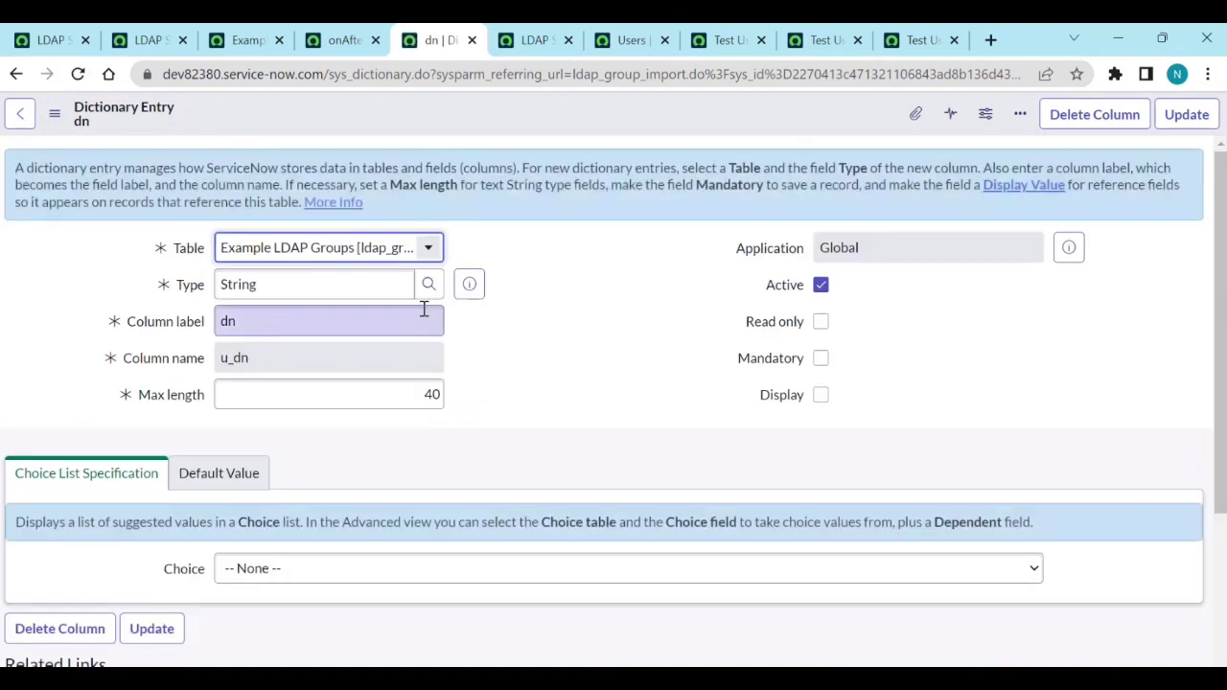
click(394, 387)
key(ctrl+a)
text(200)
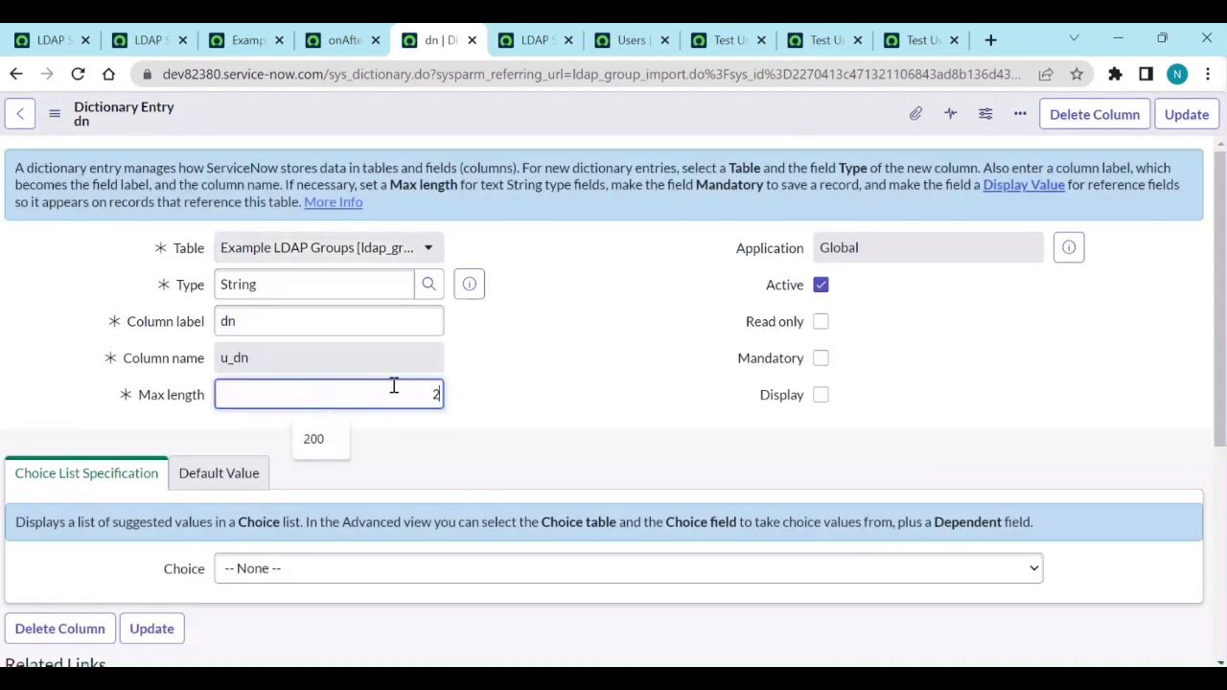
click(1185, 114)
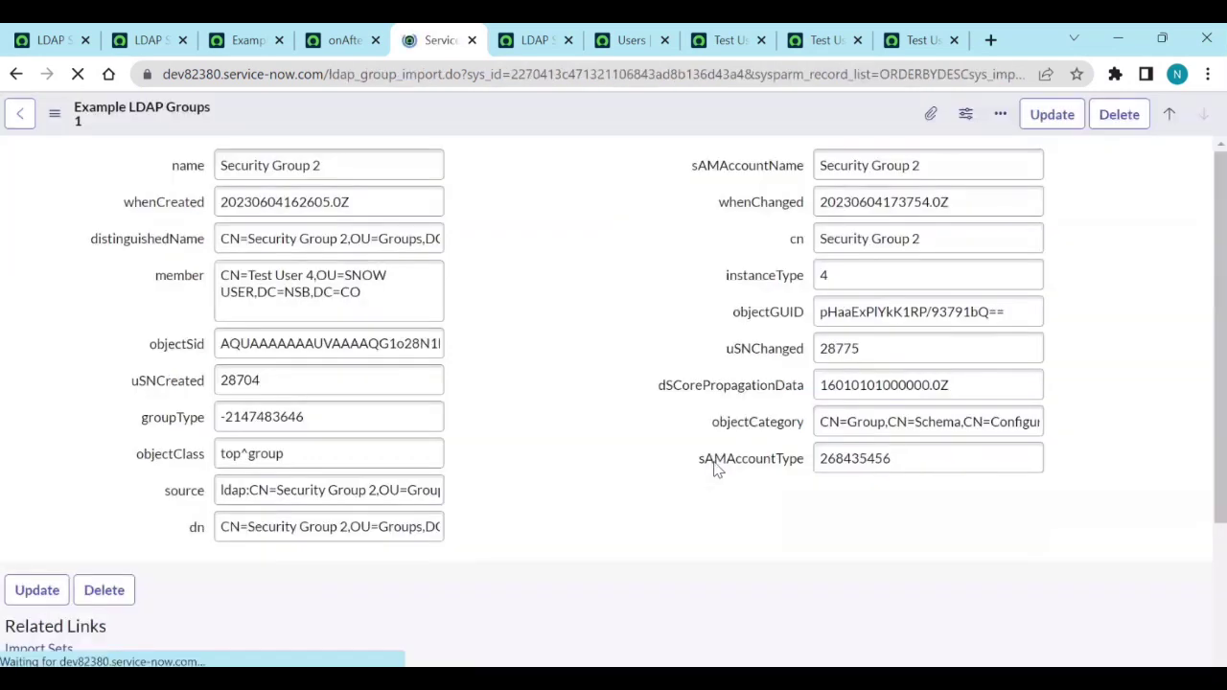
- Change the Max length of the objectCategory column in its dictionary entry and save it
right_click(769, 424)
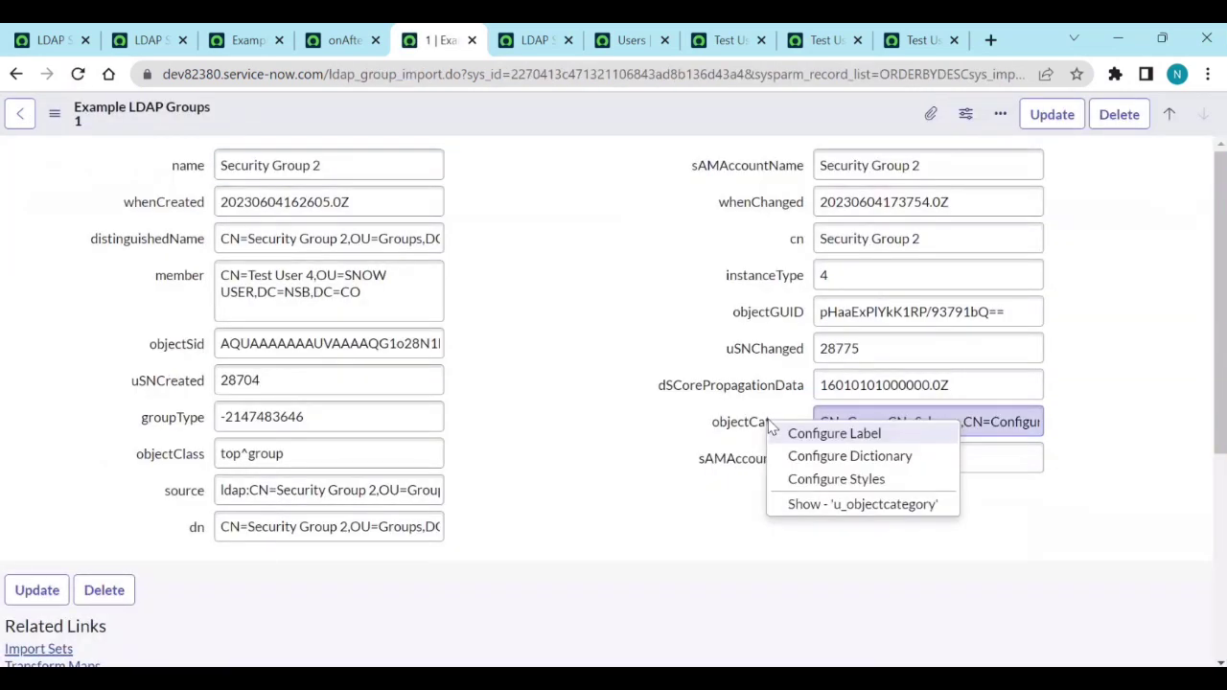
click(869, 458)
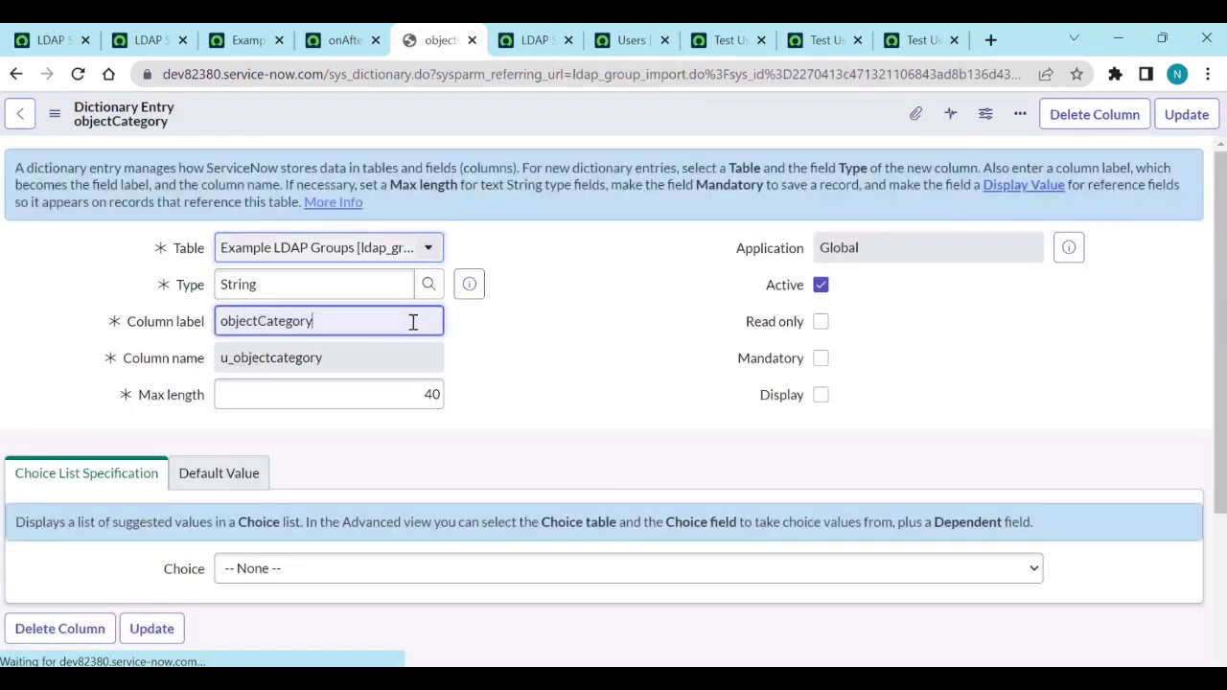
double_click(432, 394)
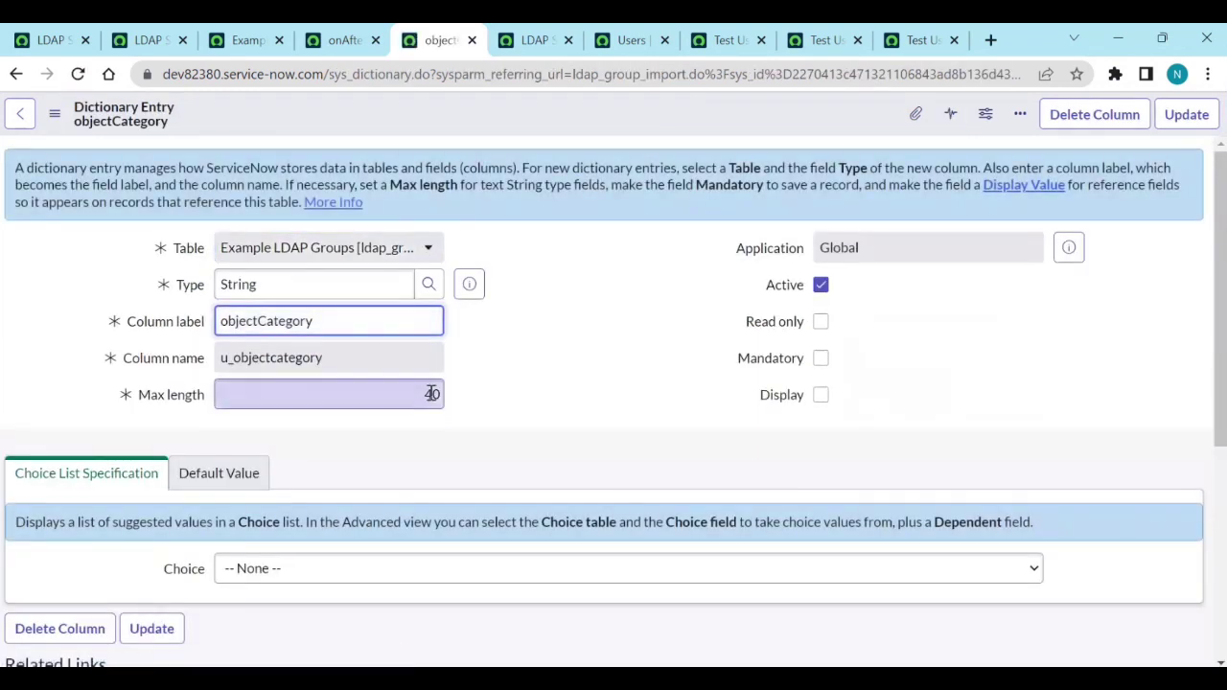
click(633, 399)
click(1171, 115)
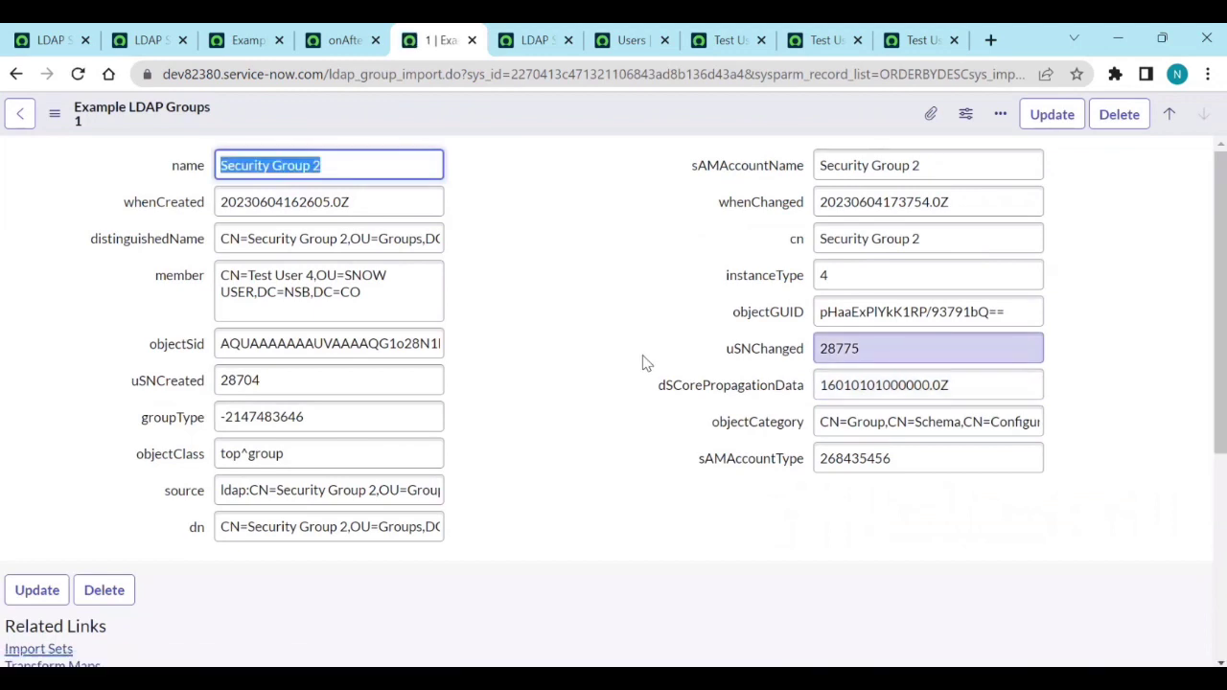
- Return to the first LDAP Server page, filter the application navigator for ldaP, and open System LDAP's Scheduled Loads
click(155, 47)
click(48, 55)
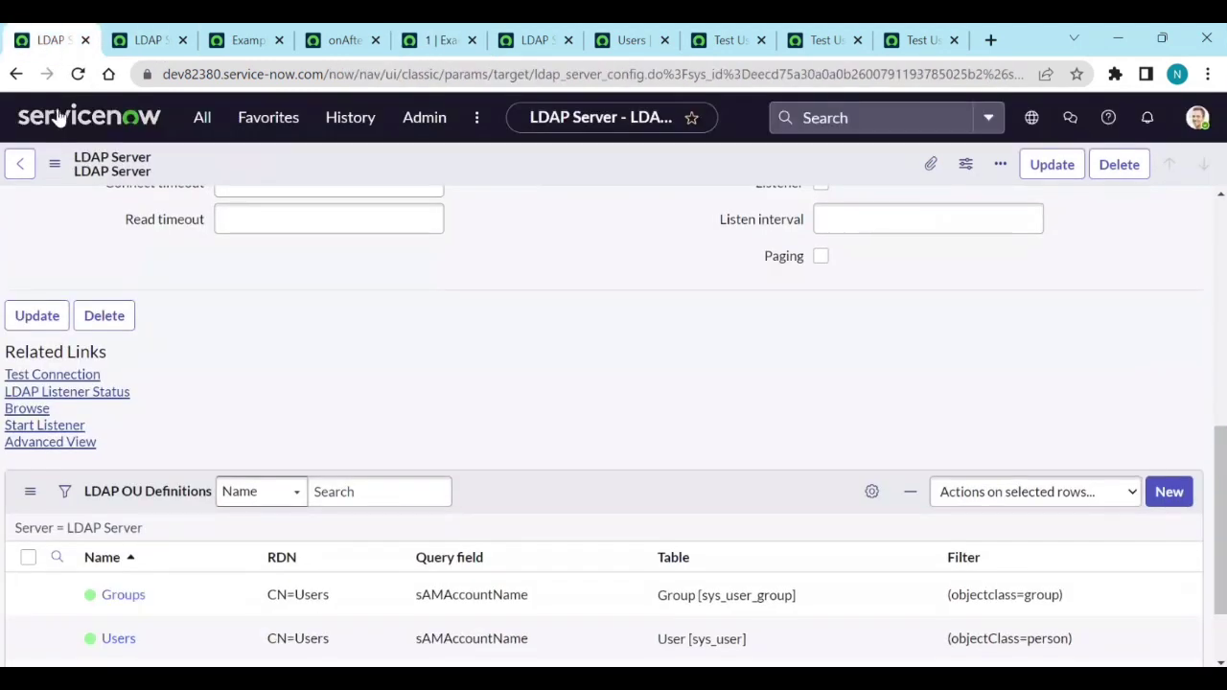
click(217, 123)
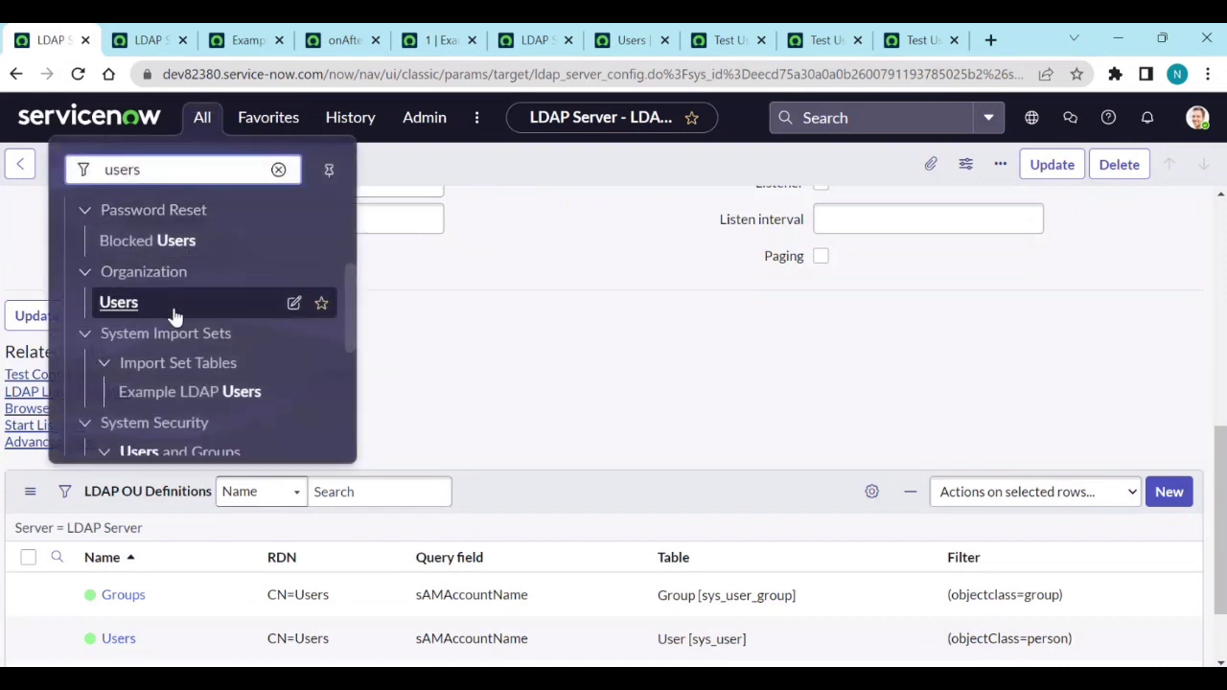
scroll(192, 400, down, 1)
scroll(206, 393, up, 2)
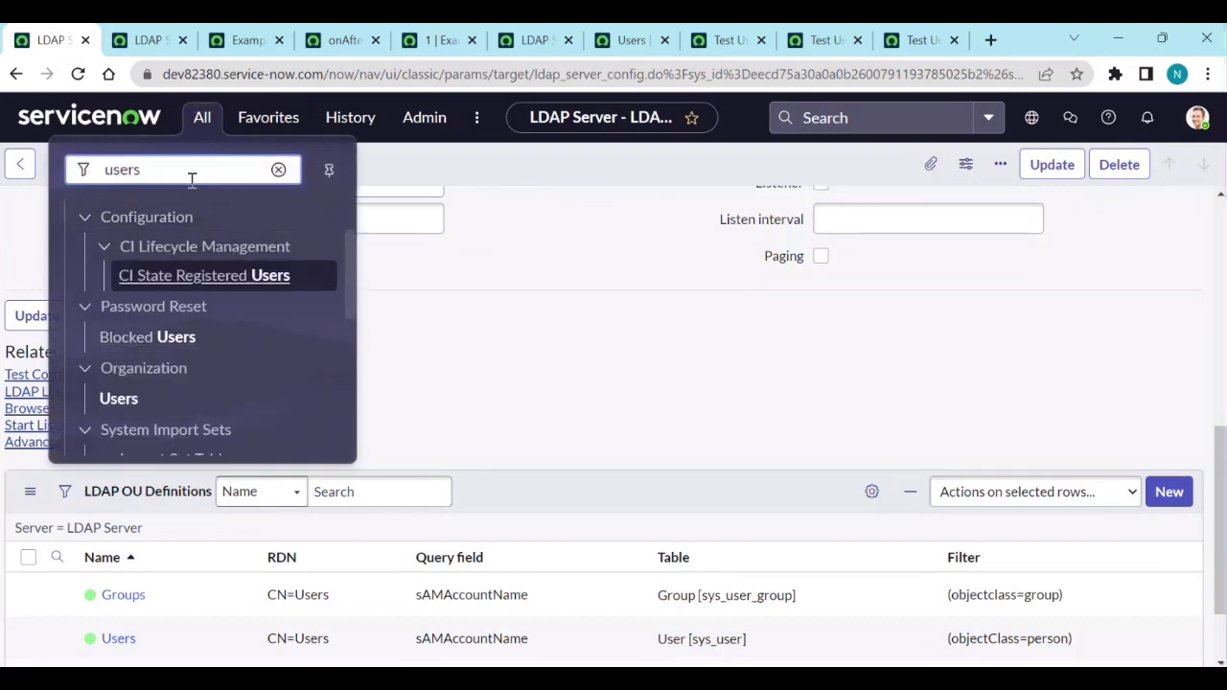
text(ldaP)
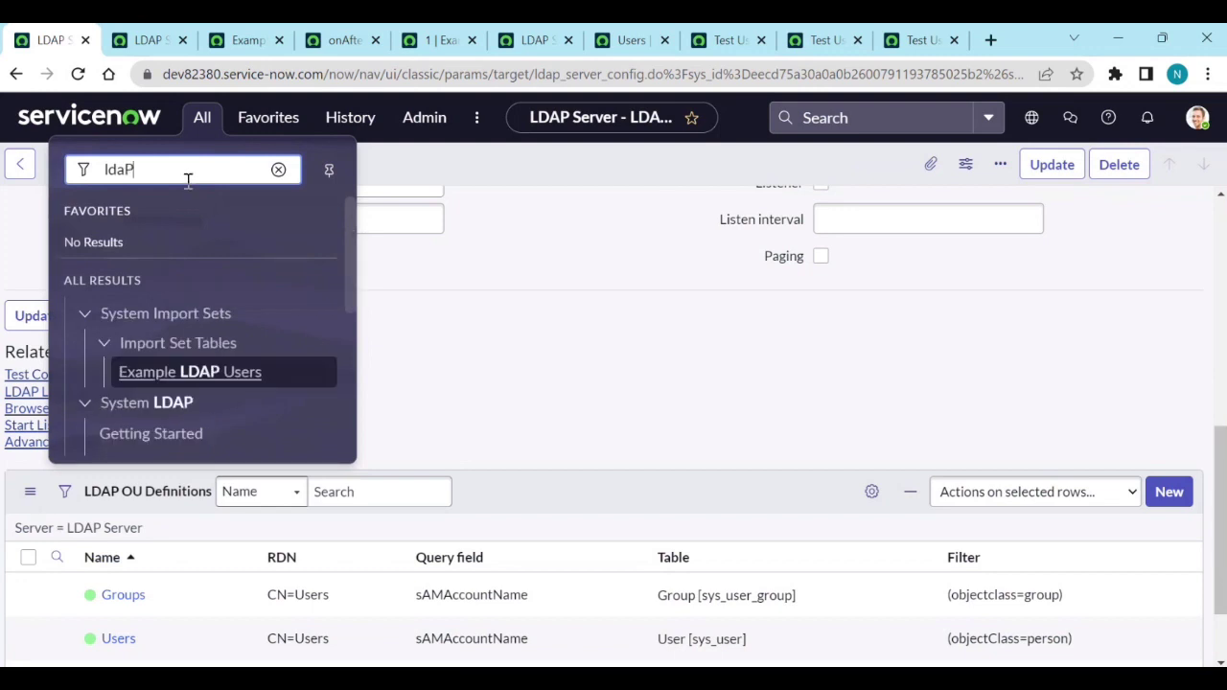
scroll(192, 374, down, 2)
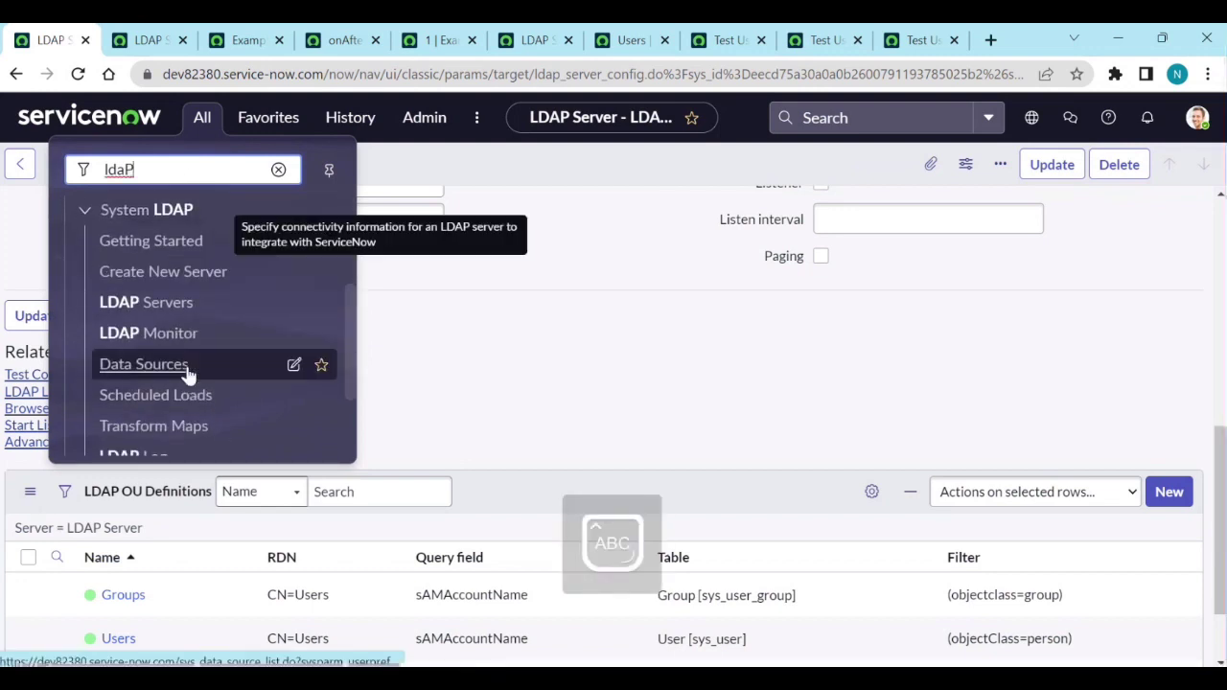
click(175, 395)
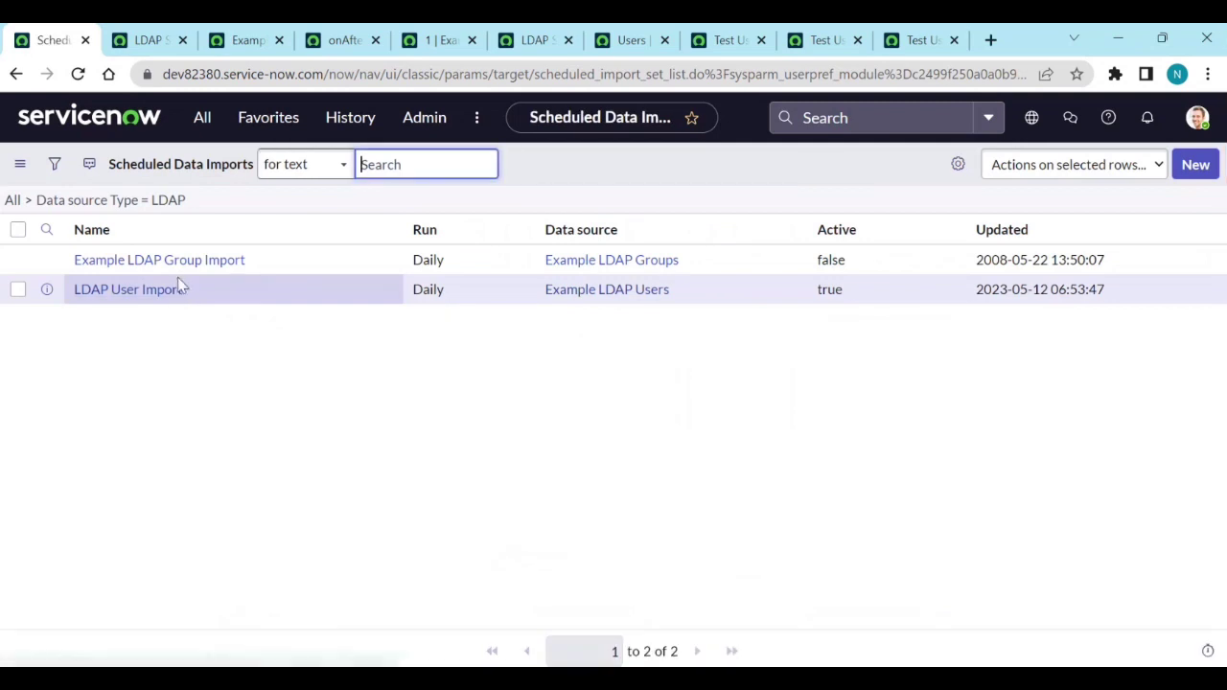
- Activate the Example LDAP Group Import scheduled data import, save the record, and execute the import immediately
click(184, 264)
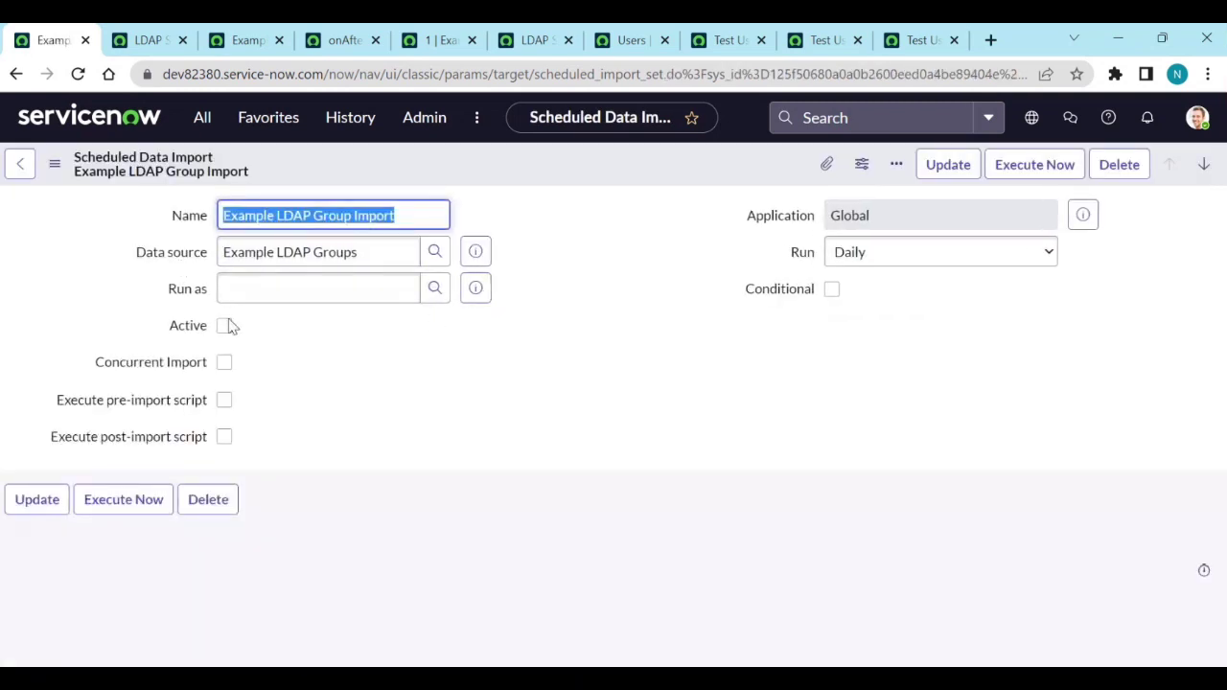
click(224, 326)
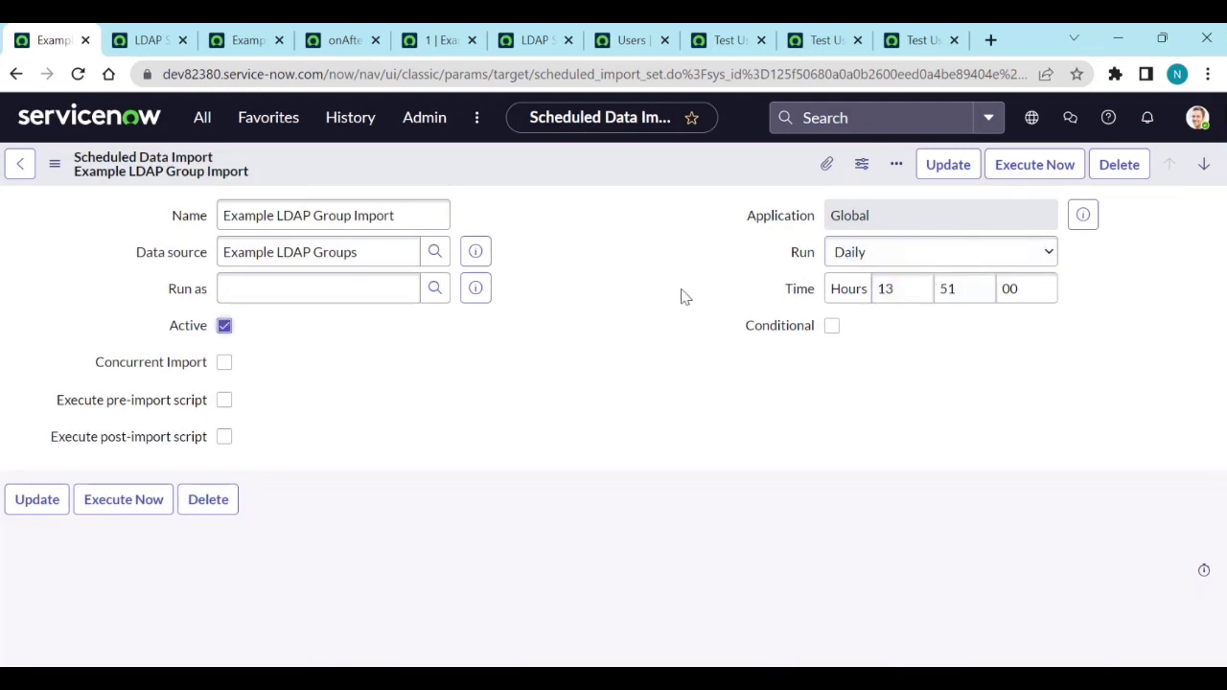
right_click(626, 173)
click(649, 180)
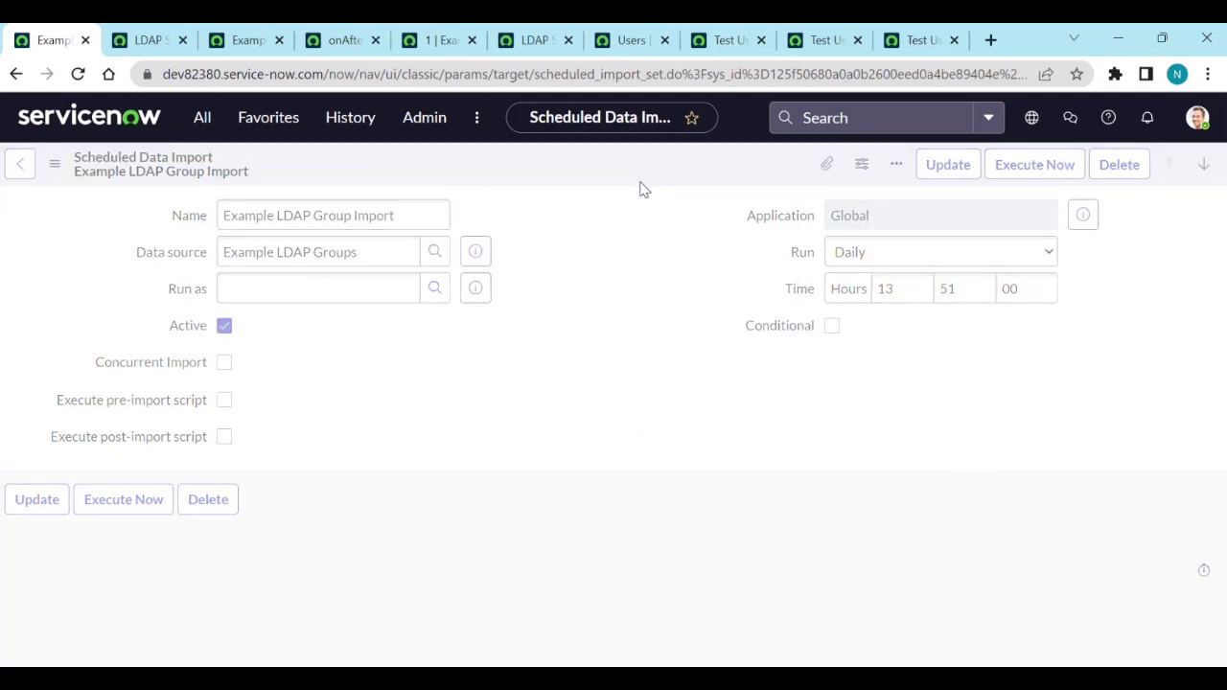
click(1014, 170)
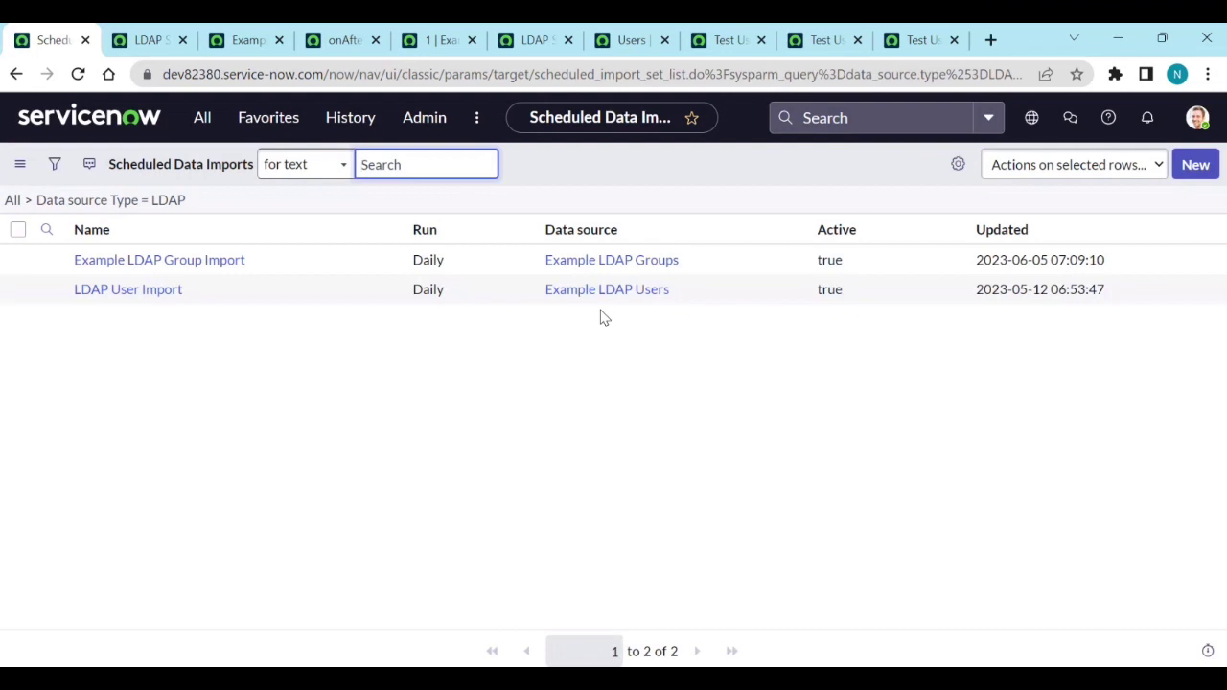
- Return to the Example LDAP Groups import rows and clear the list query to show all records
click(151, 40)
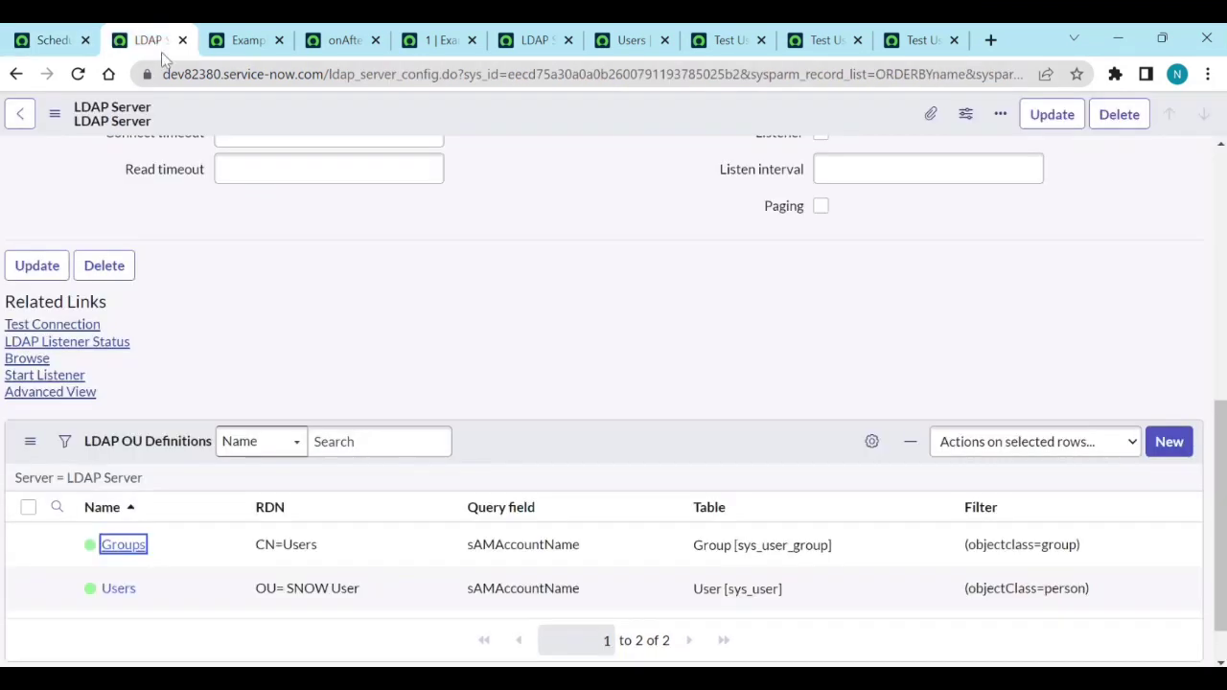
click(236, 48)
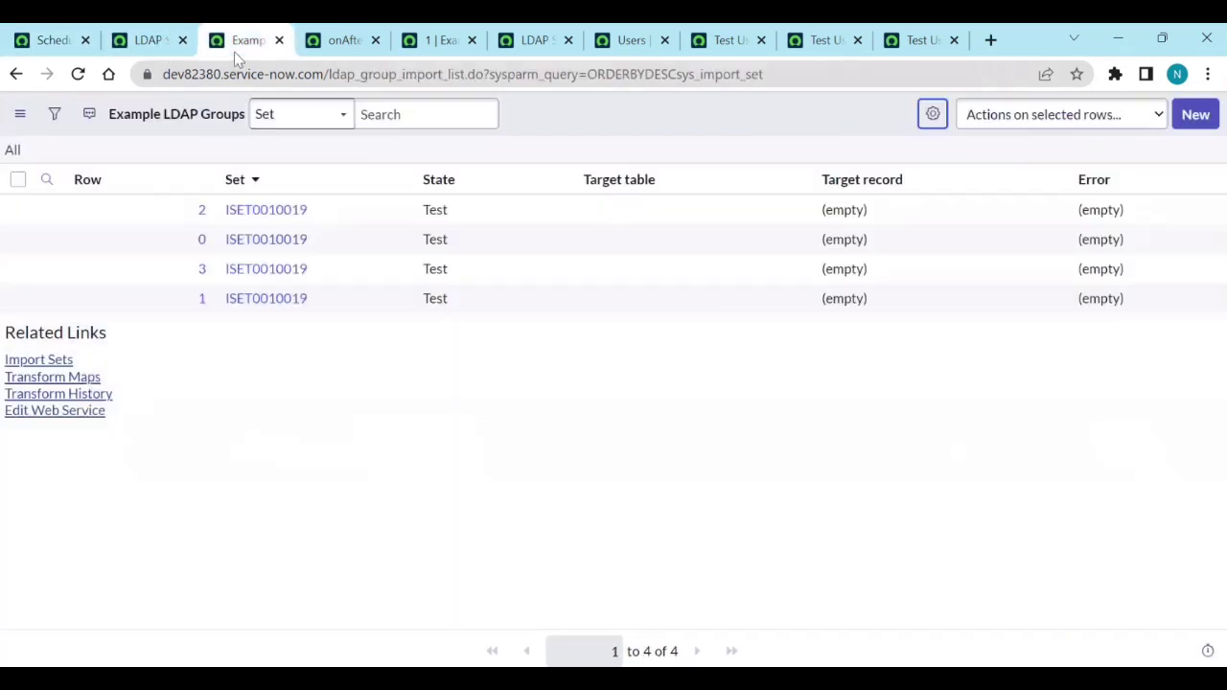
click(13, 152)
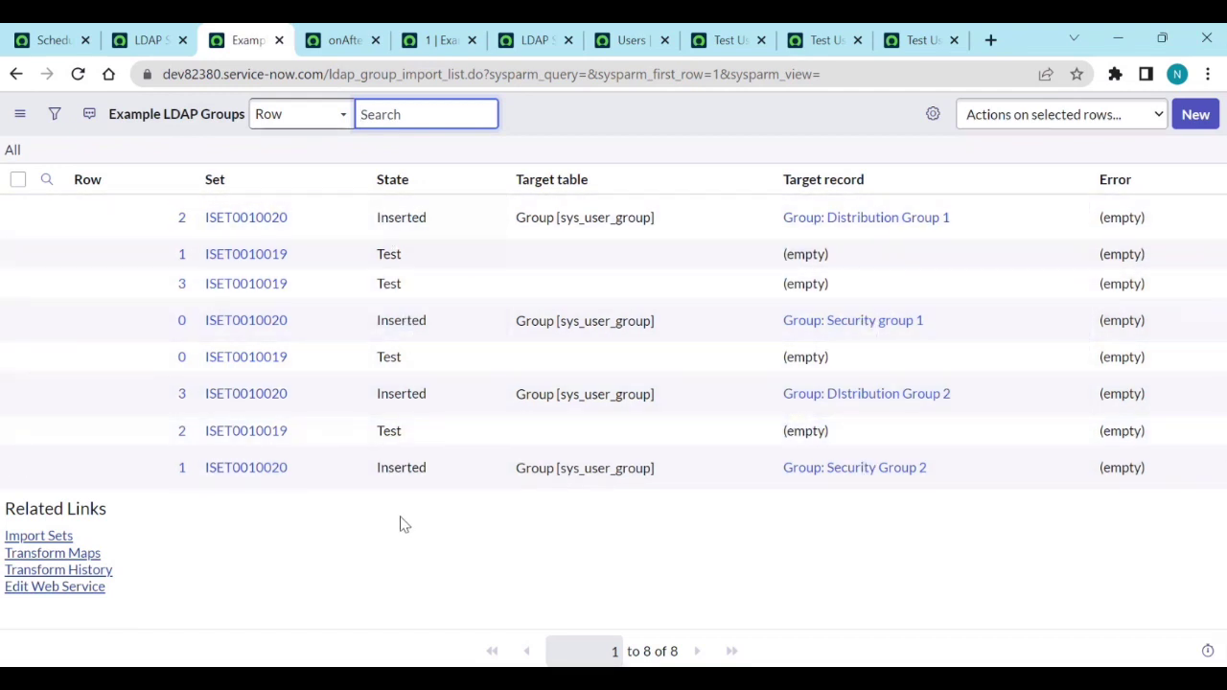
- Open the ISET0010020 row for Distribution Group 1 and inspect its member, distinguishedName and source values
ctrl+click(182, 220)
click(303, 40)
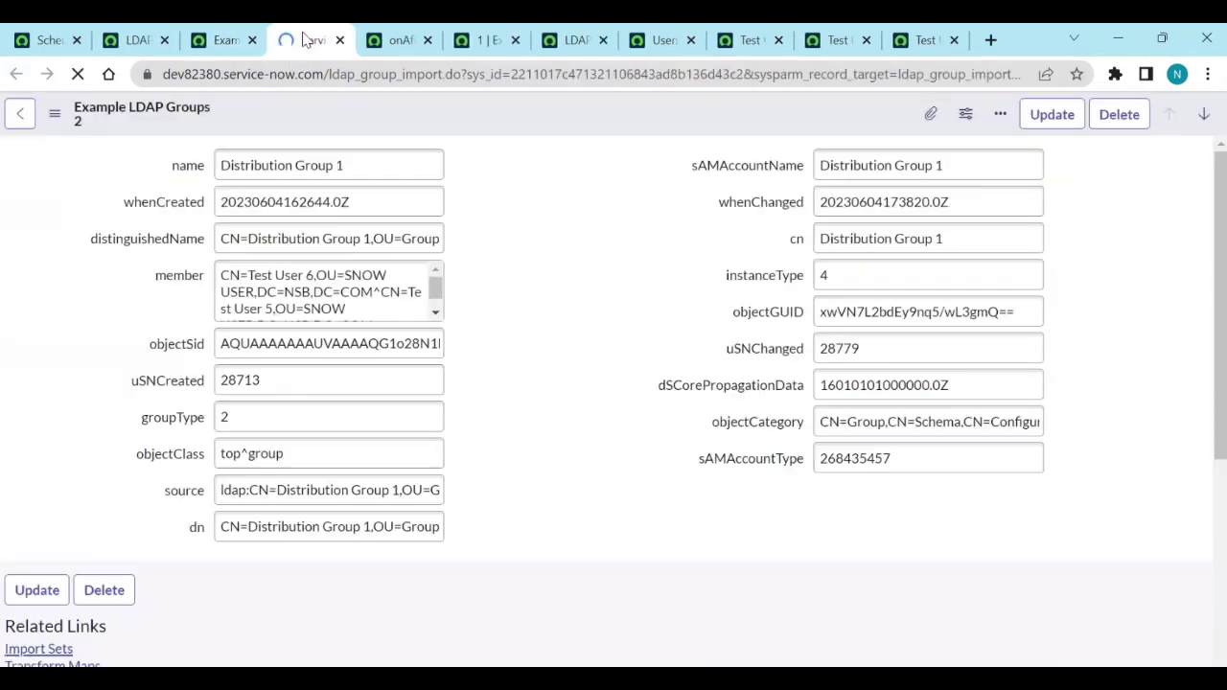
drag(387, 326, 222, 263)
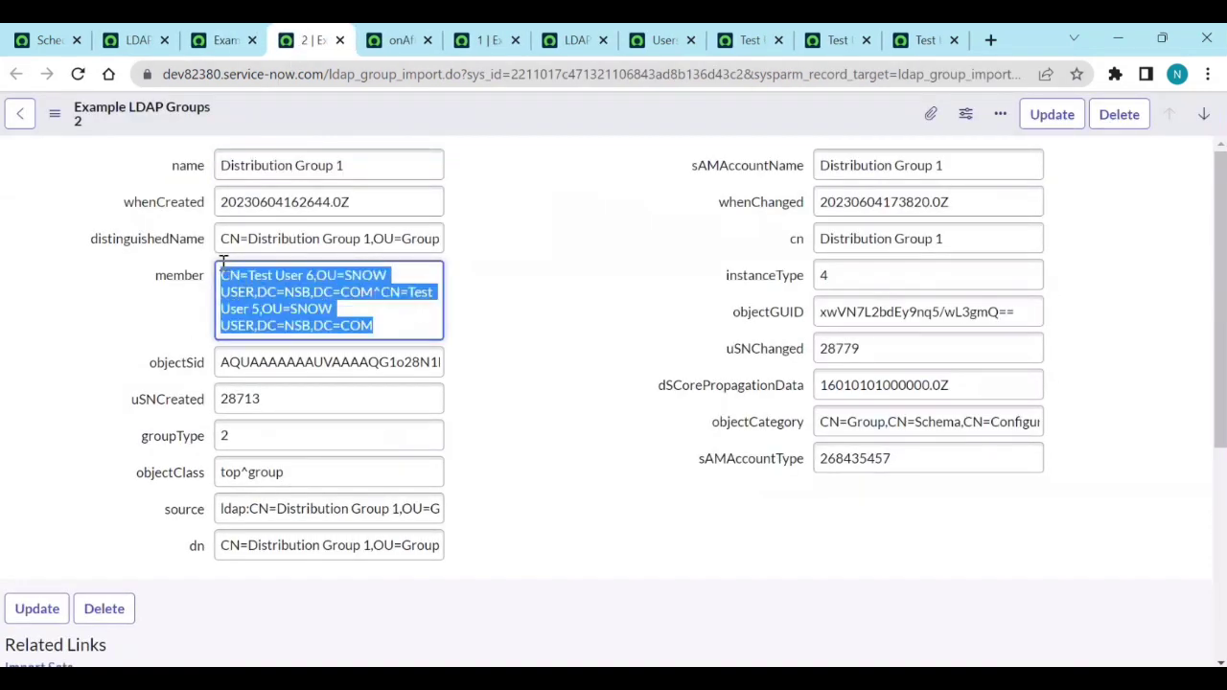
click(305, 238)
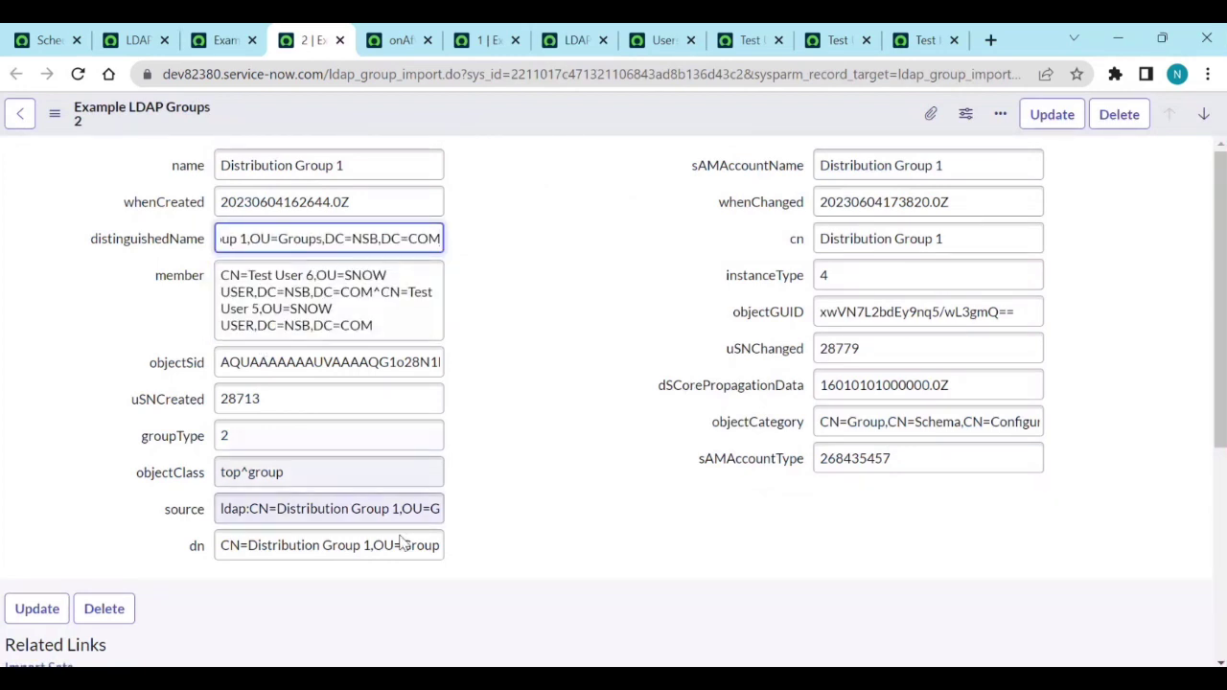
click(320, 509)
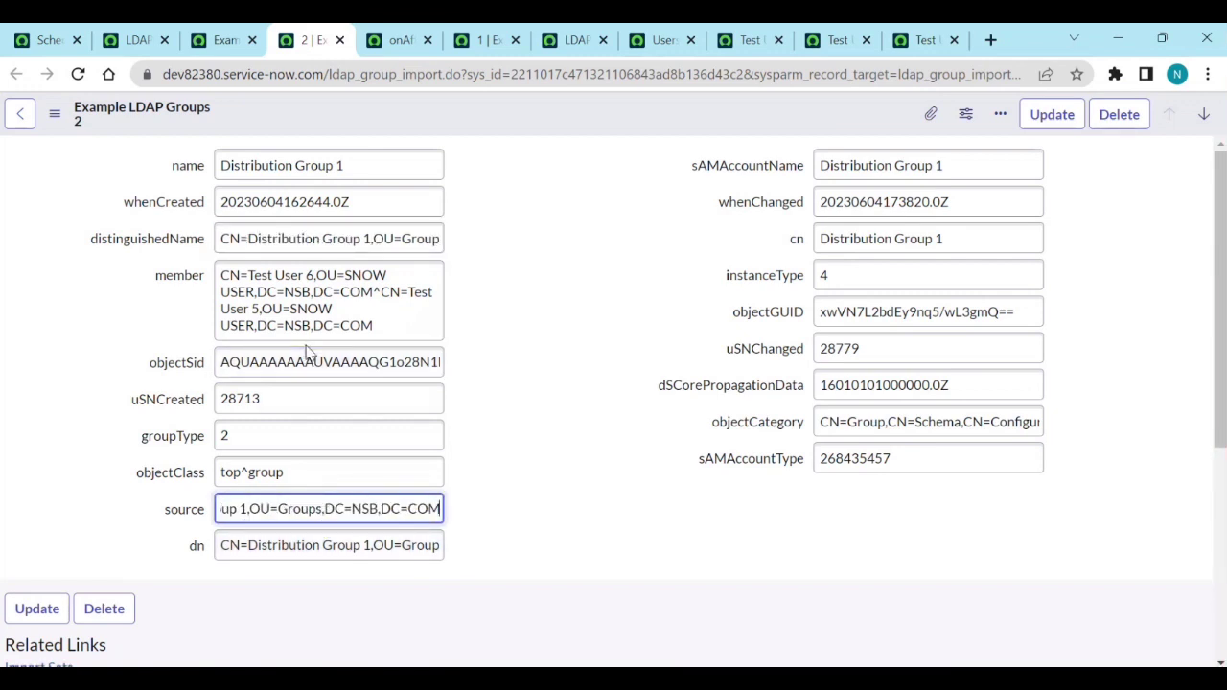
- Return to Scheduled Data Imports, filter the application navigator for groups, and open User Administration's Groups list in a new browser tab
click(130, 42)
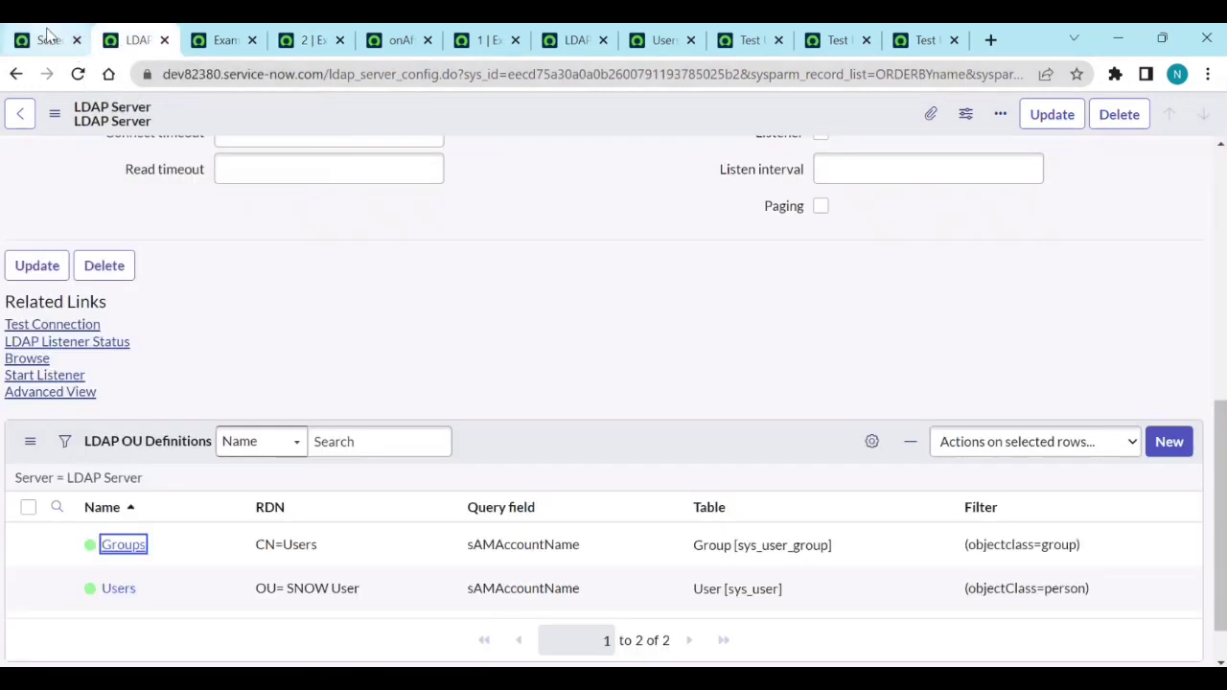
click(48, 37)
click(203, 117)
text(GR)
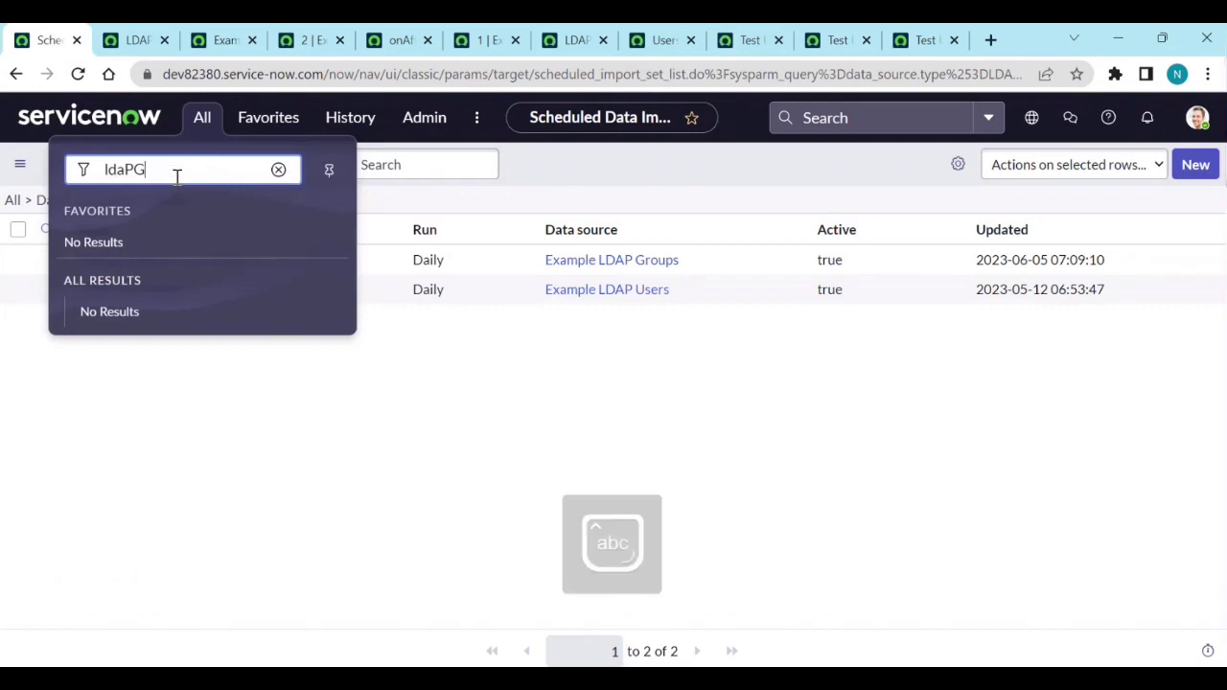
key(BackSpace)
text(groups)
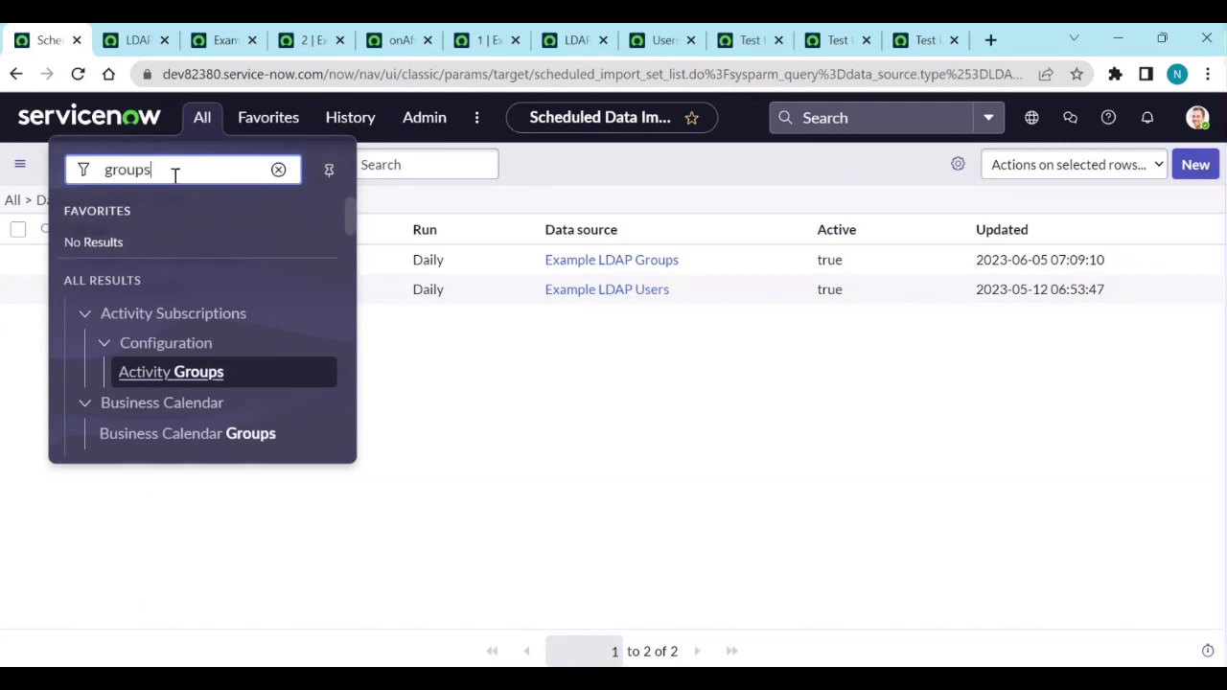
scroll(197, 254, down, 10)
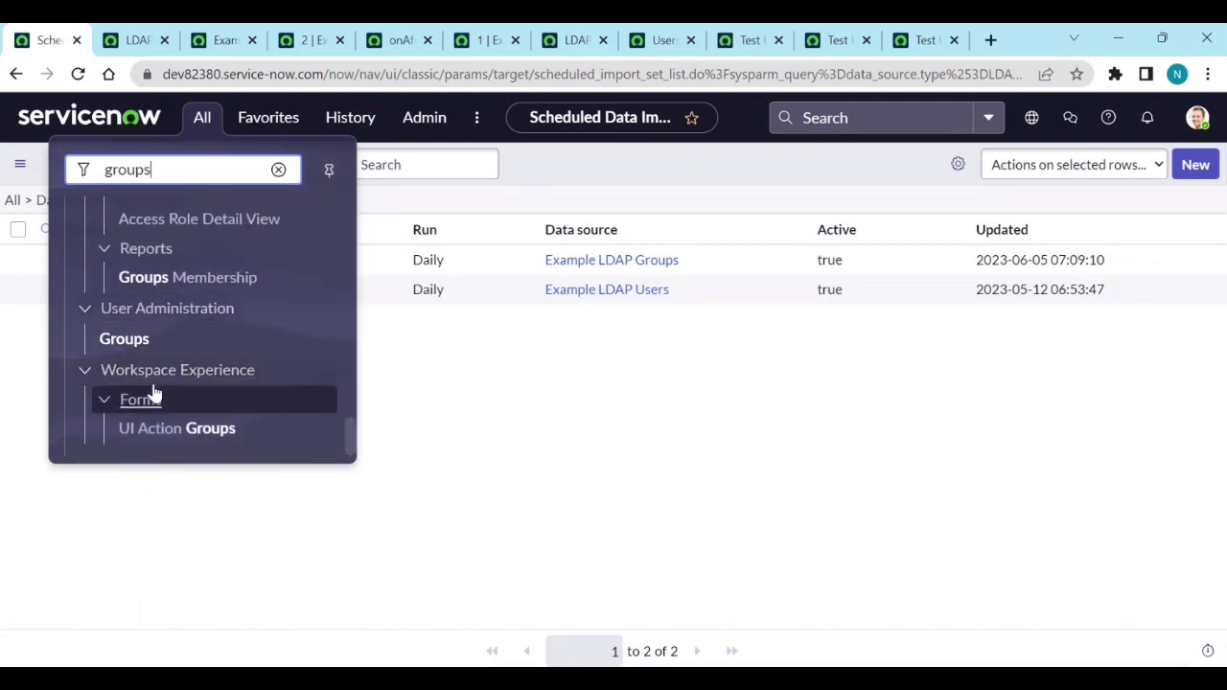
ctrl+click(135, 350)
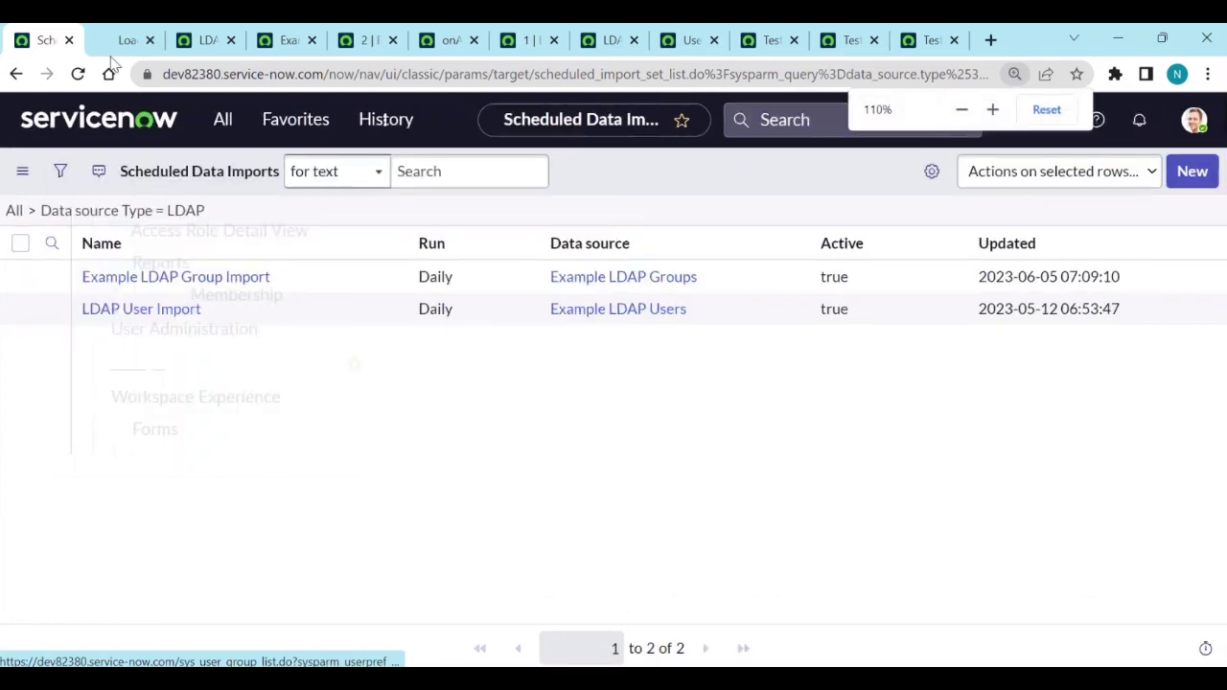
click(127, 40)
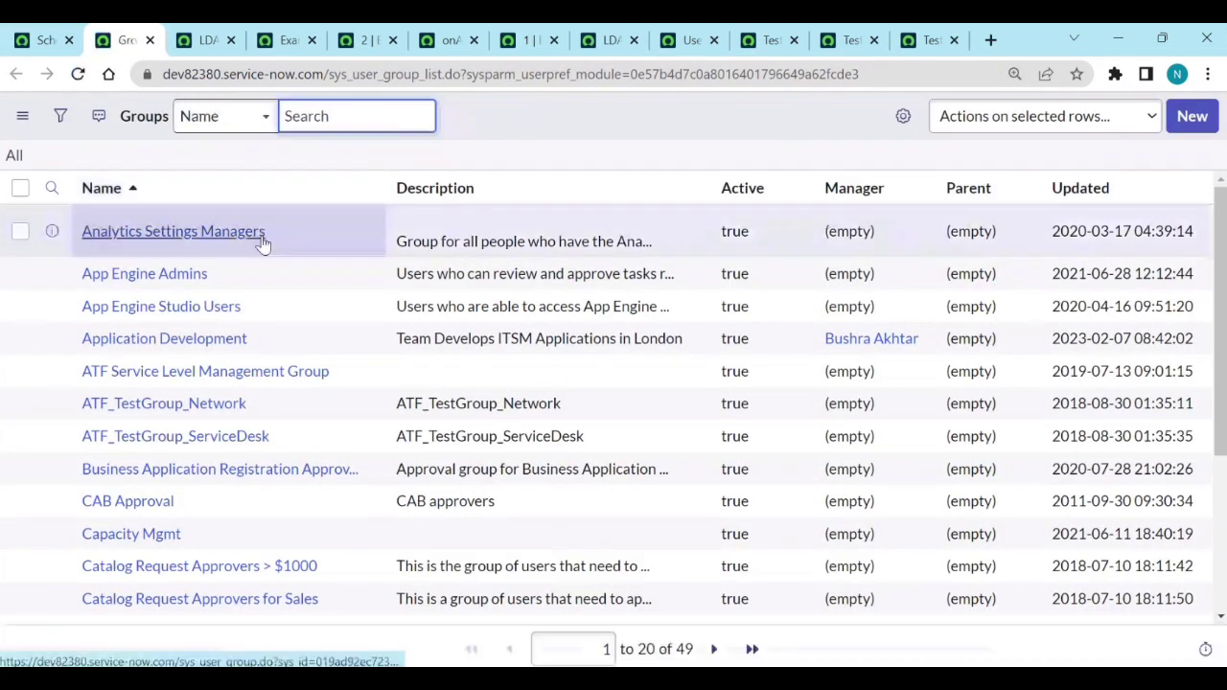
- Sort the Groups list by Updated in descending order
right_click(1063, 200)
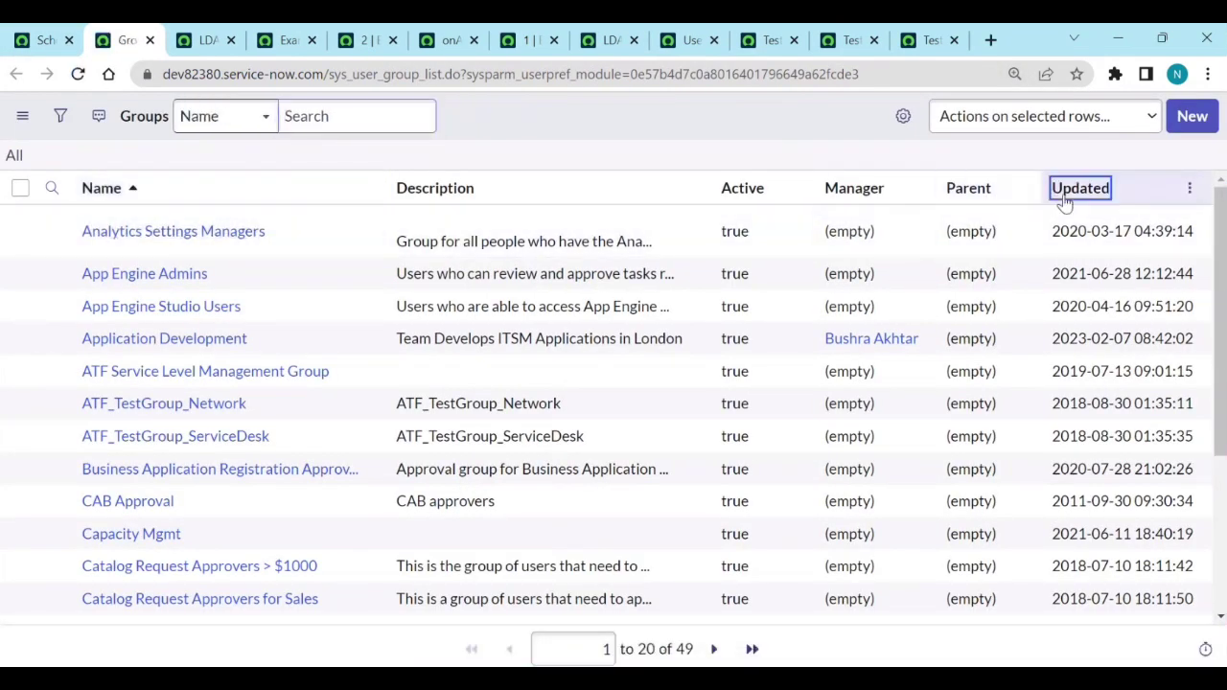
key(Escape)
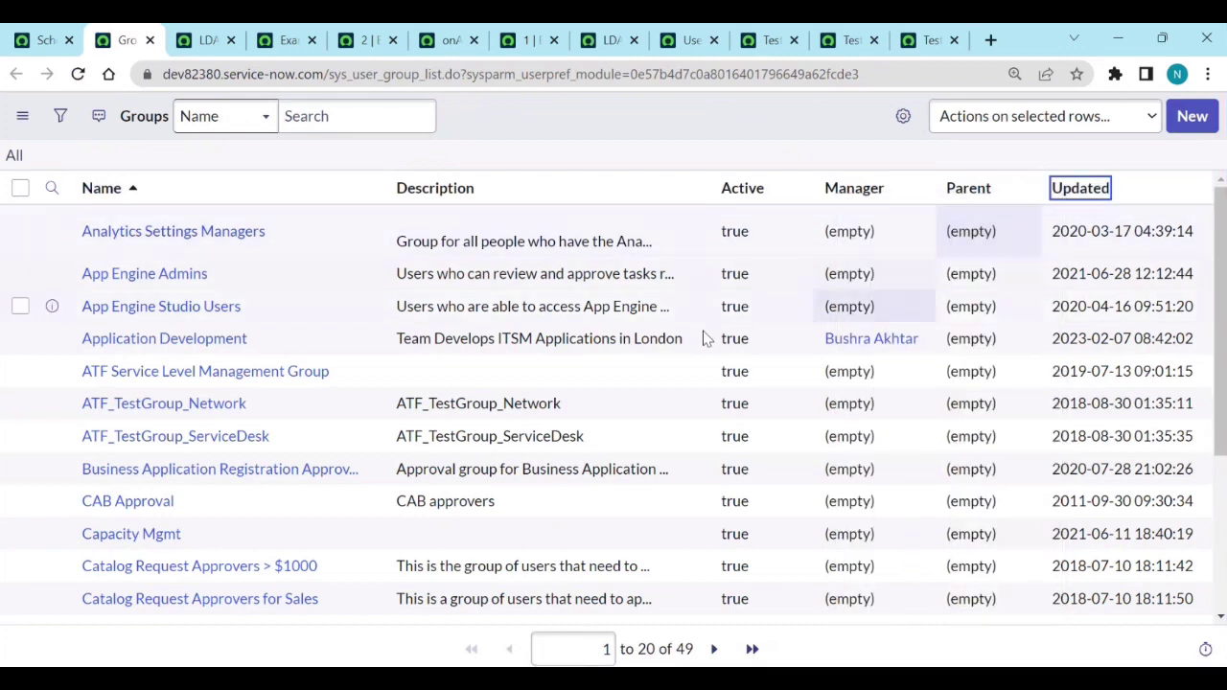
key(Return)
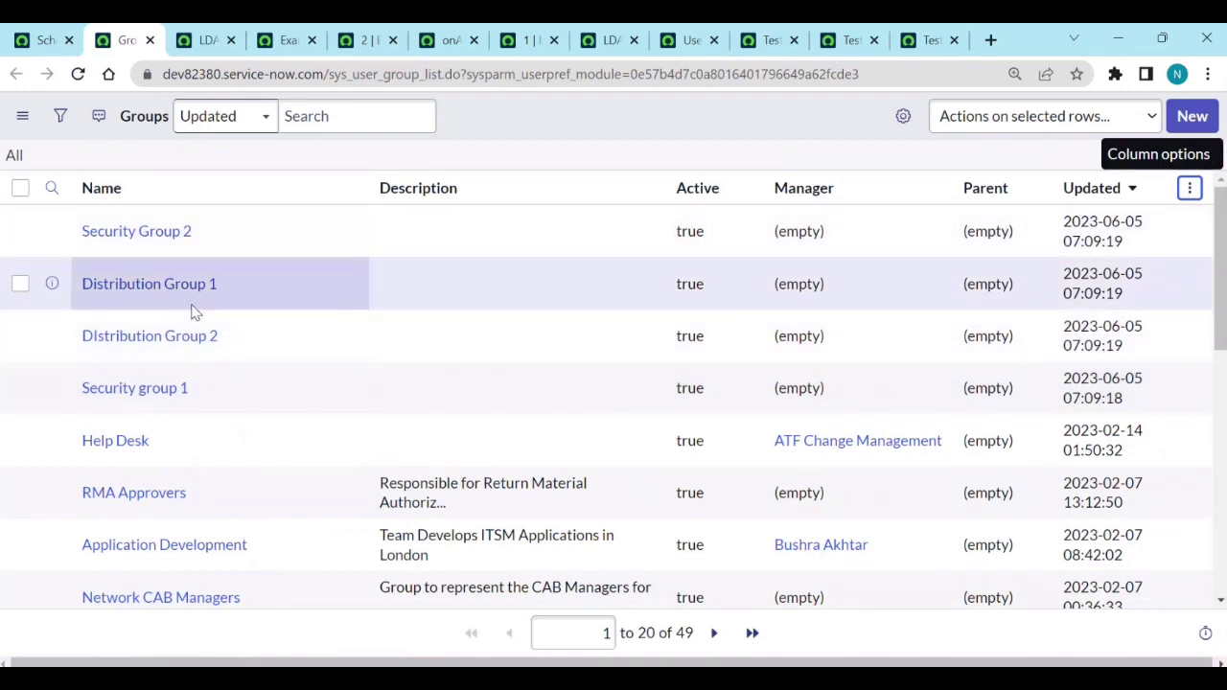
- Open Security group 1 in a new browser tab and review its Group Members
ctrl+click(135, 389)
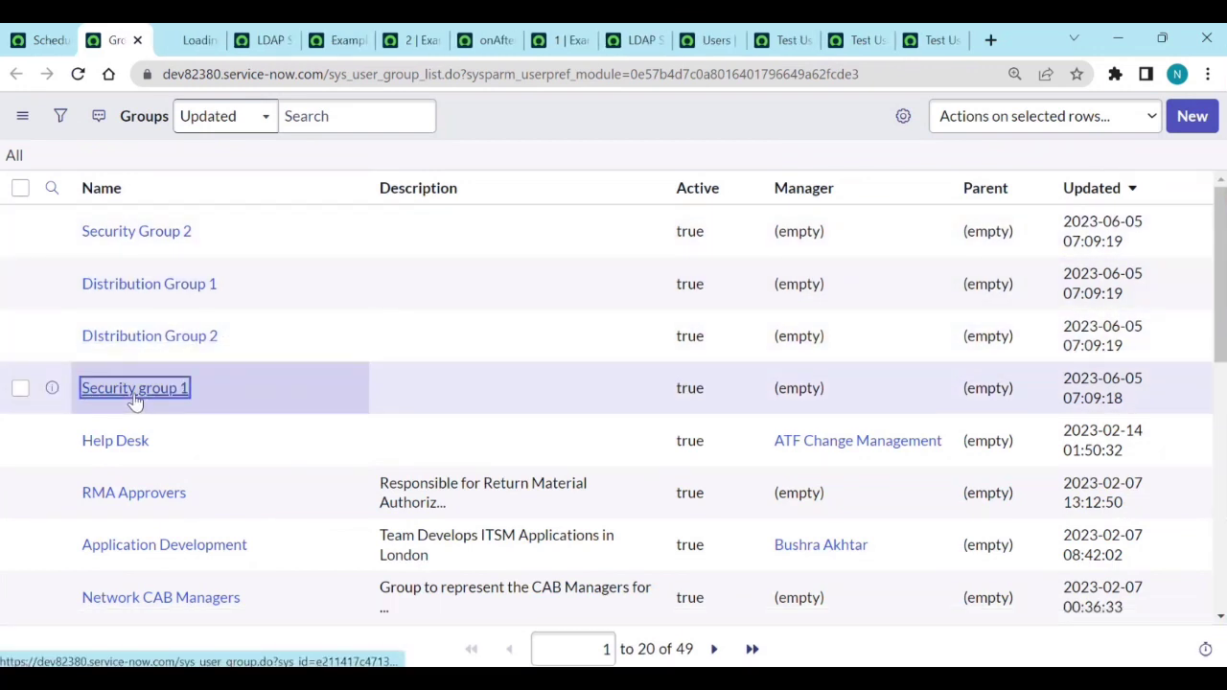
click(189, 39)
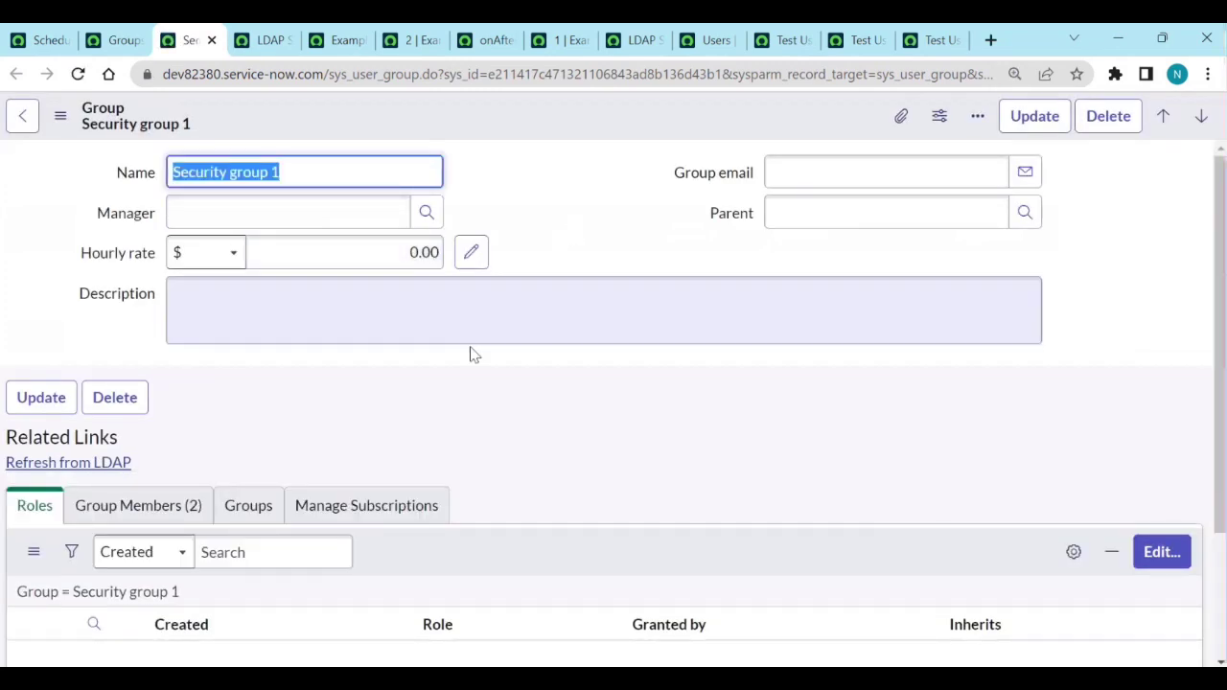
click(155, 508)
scroll(216, 592, down, 2)
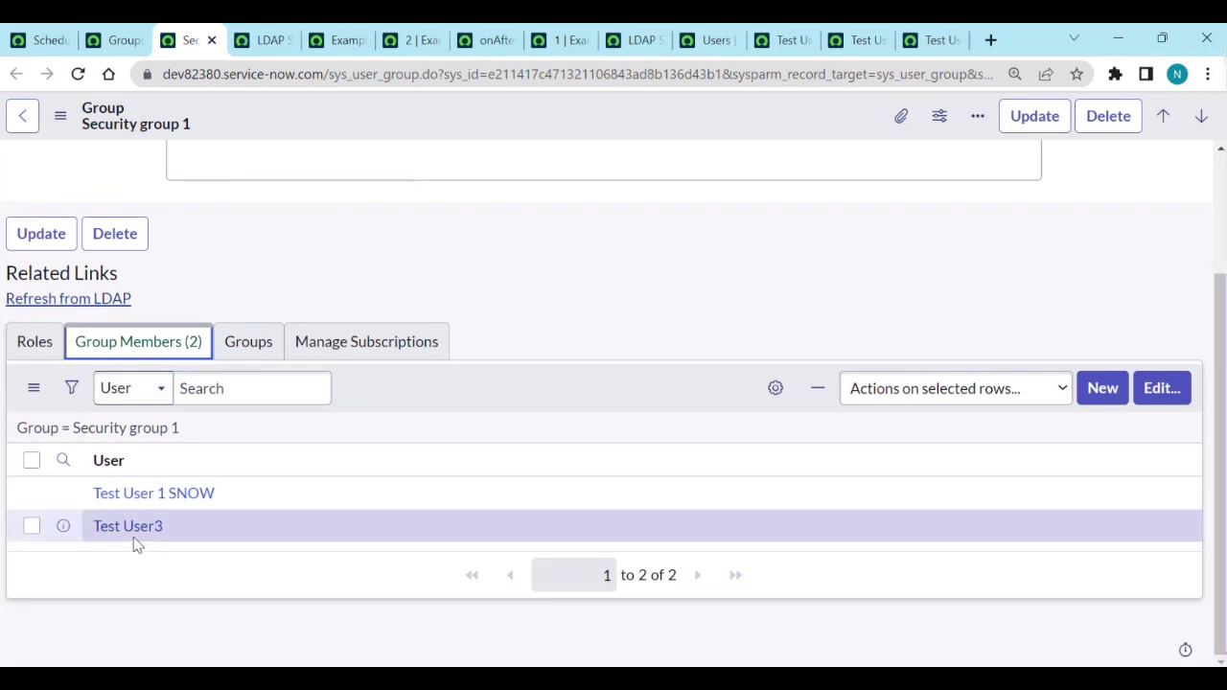
- Open Security Group 2 from the Groups list, review its members, and compare them with Security group 1
click(117, 40)
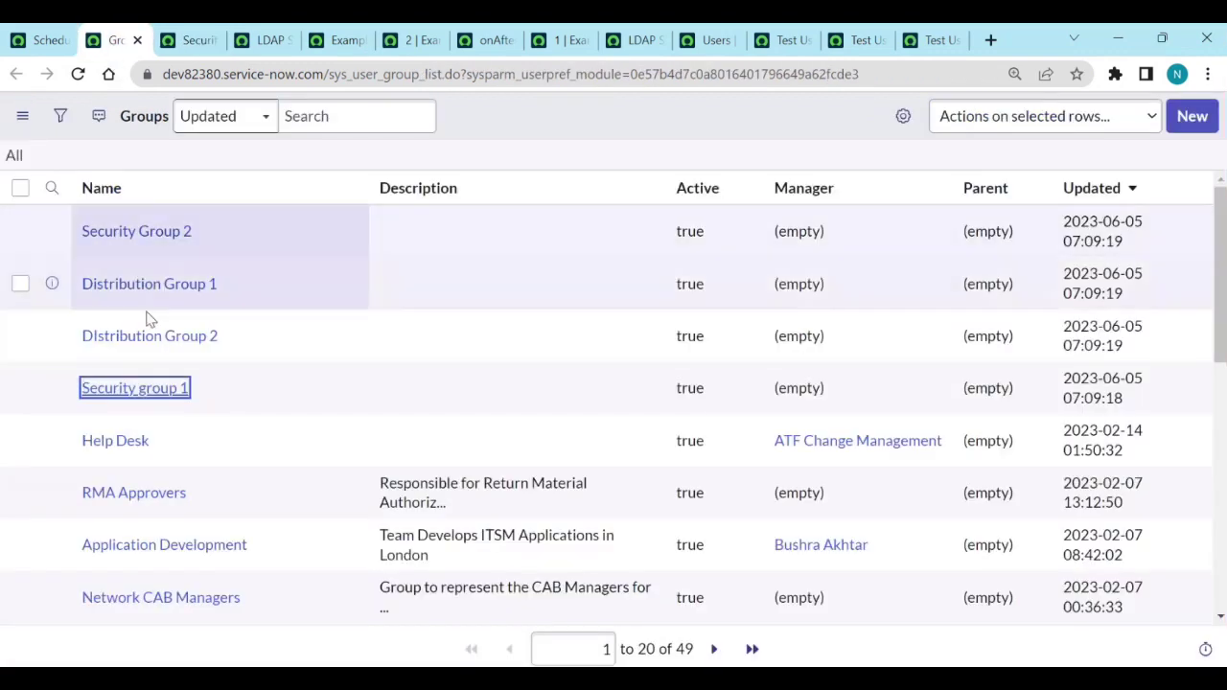
ctrl+click(139, 235)
click(230, 49)
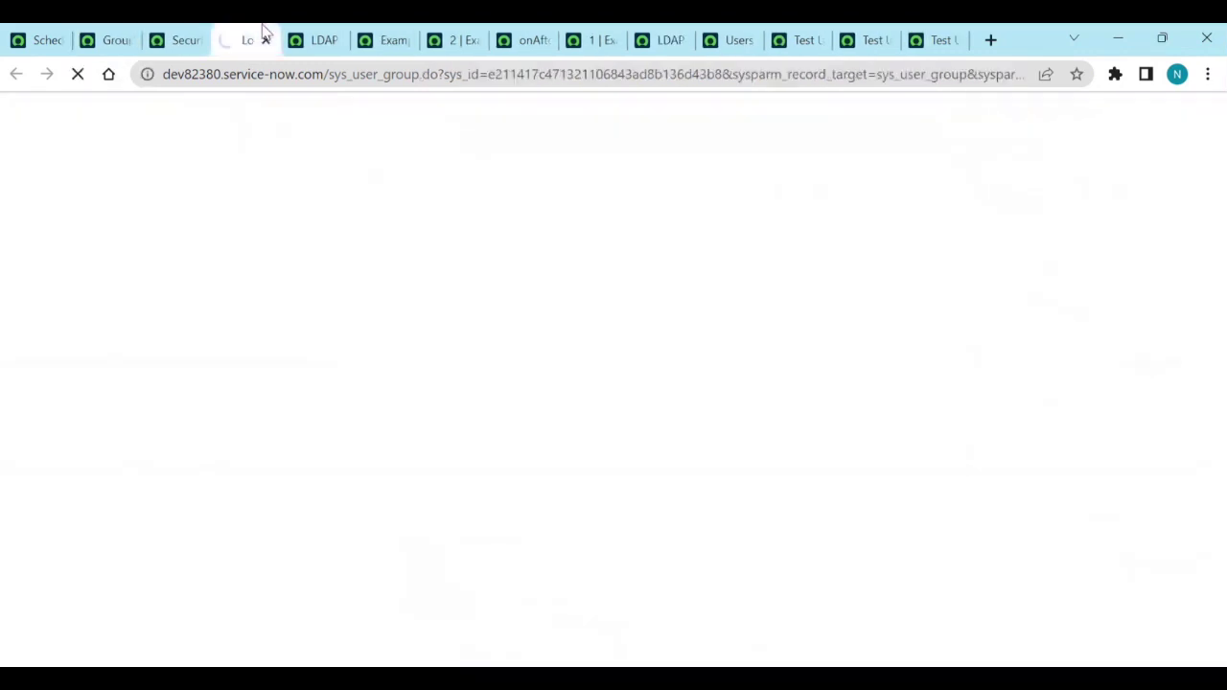
scroll(230, 467, down, 2)
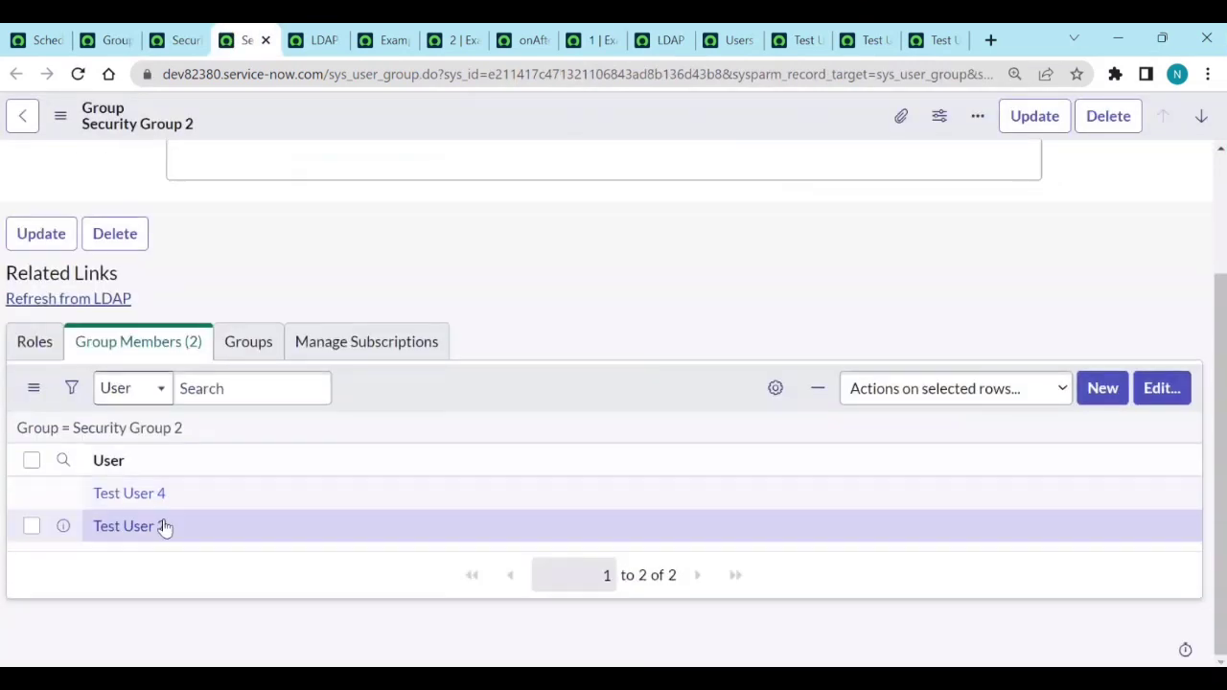
click(185, 40)
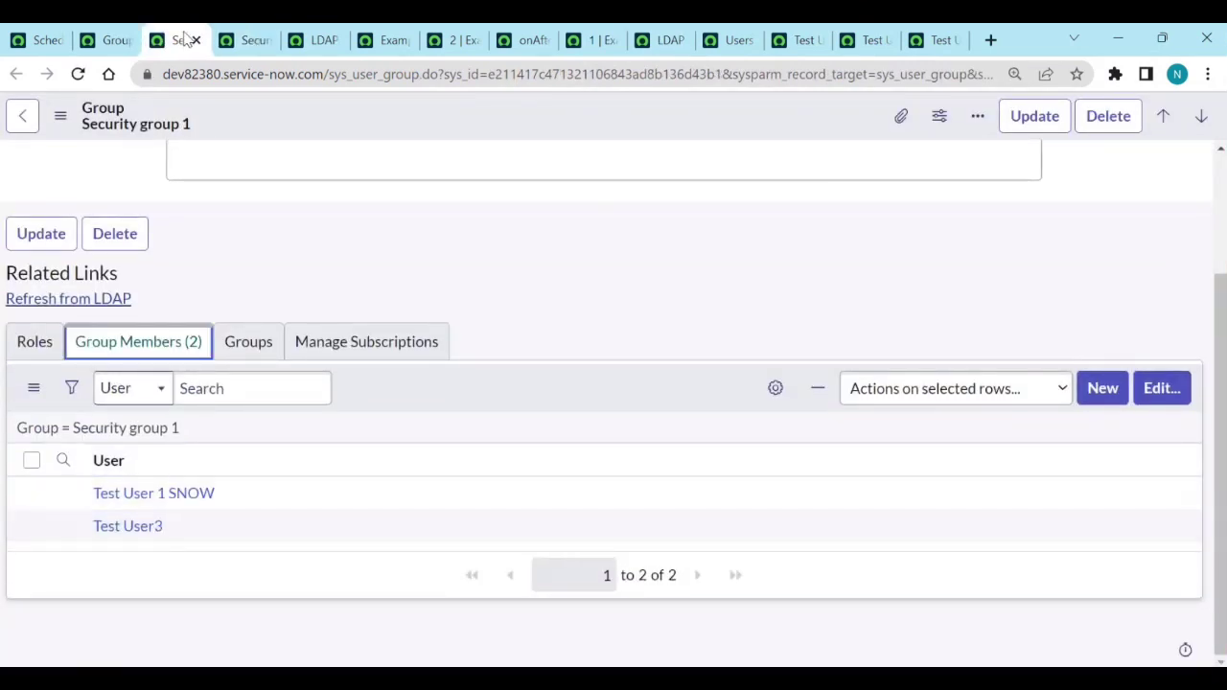
- Open Distribution Group 1 from the Groups list, review its members, and close that record
click(121, 43)
middle_click(153, 285)
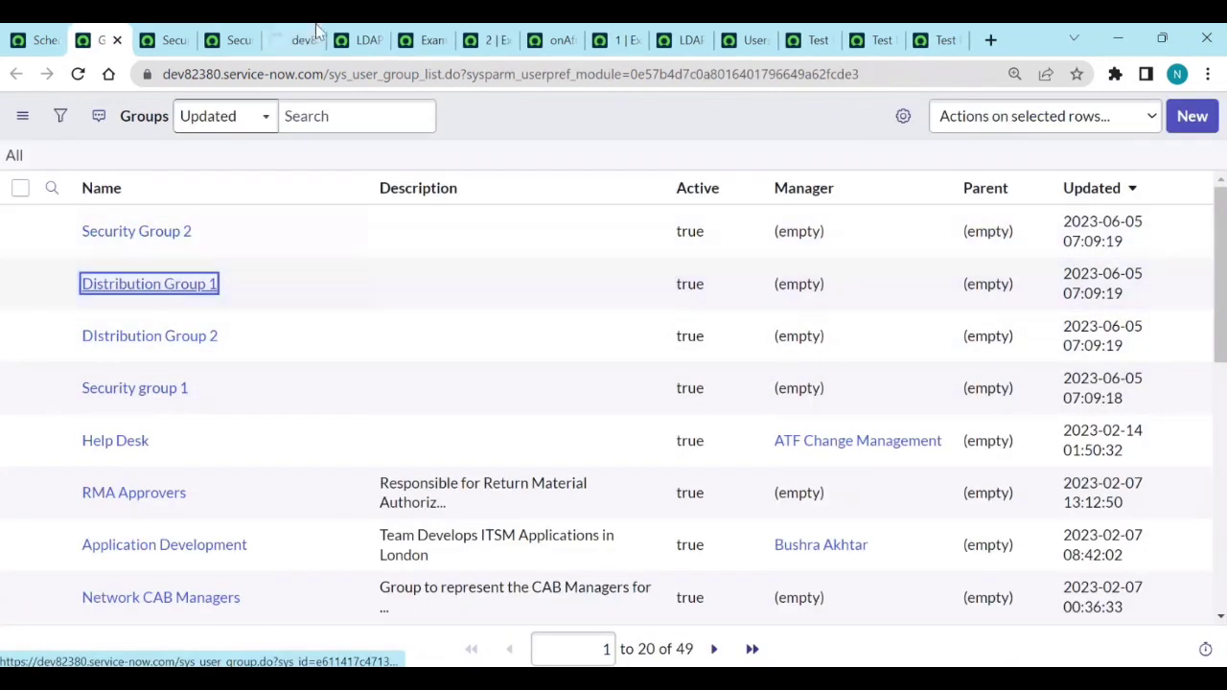
click(317, 31)
scroll(224, 471, down, 3)
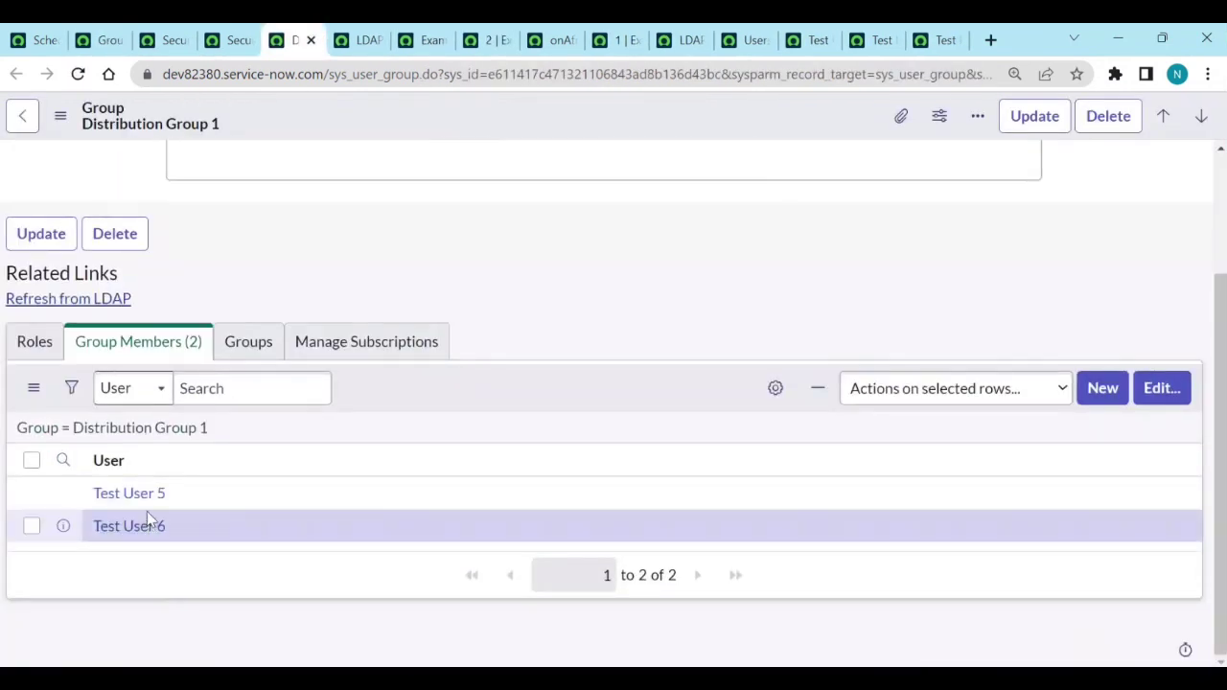
click(310, 39)
- Open DIstribution Group 2 from the Groups list and review its members
click(106, 39)
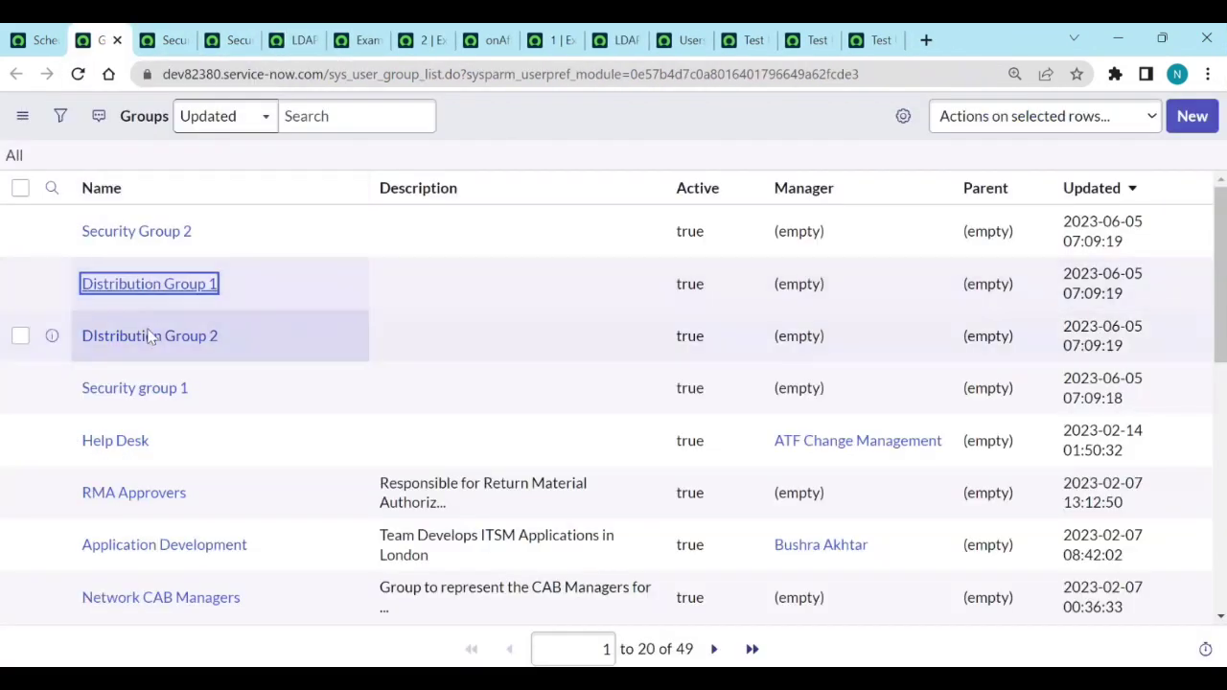
middle_click(151, 337)
click(270, 44)
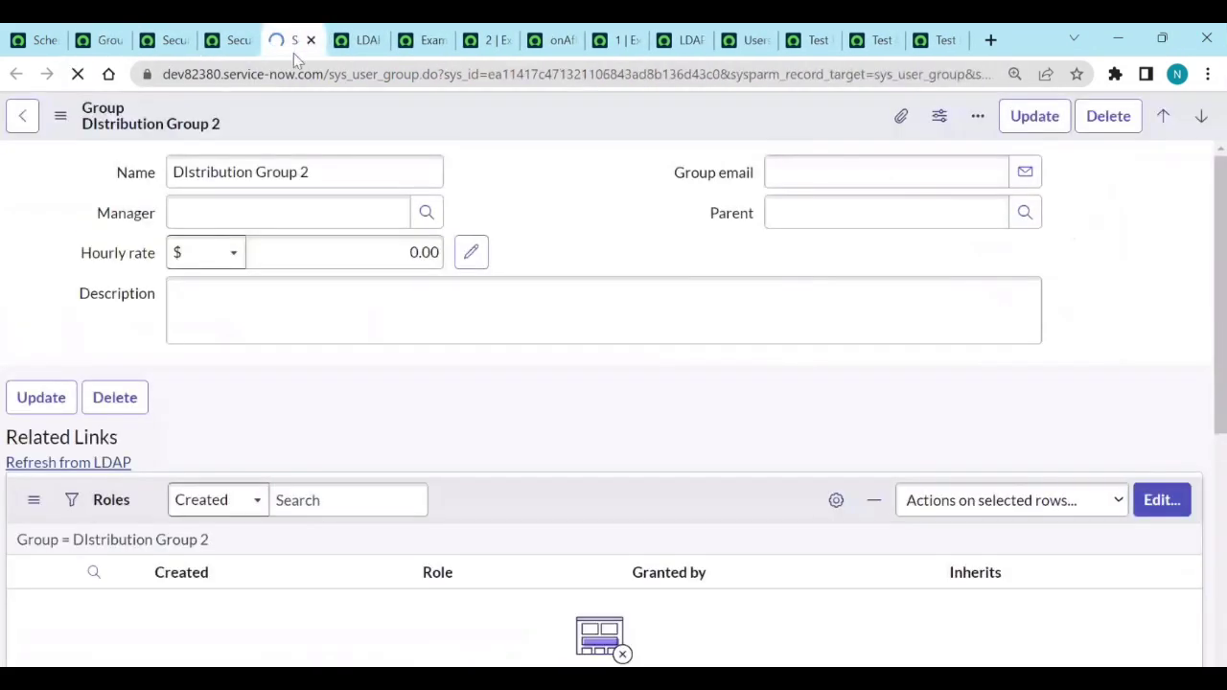
scroll(144, 546, down, 2)
scroll(119, 560, down, 1)
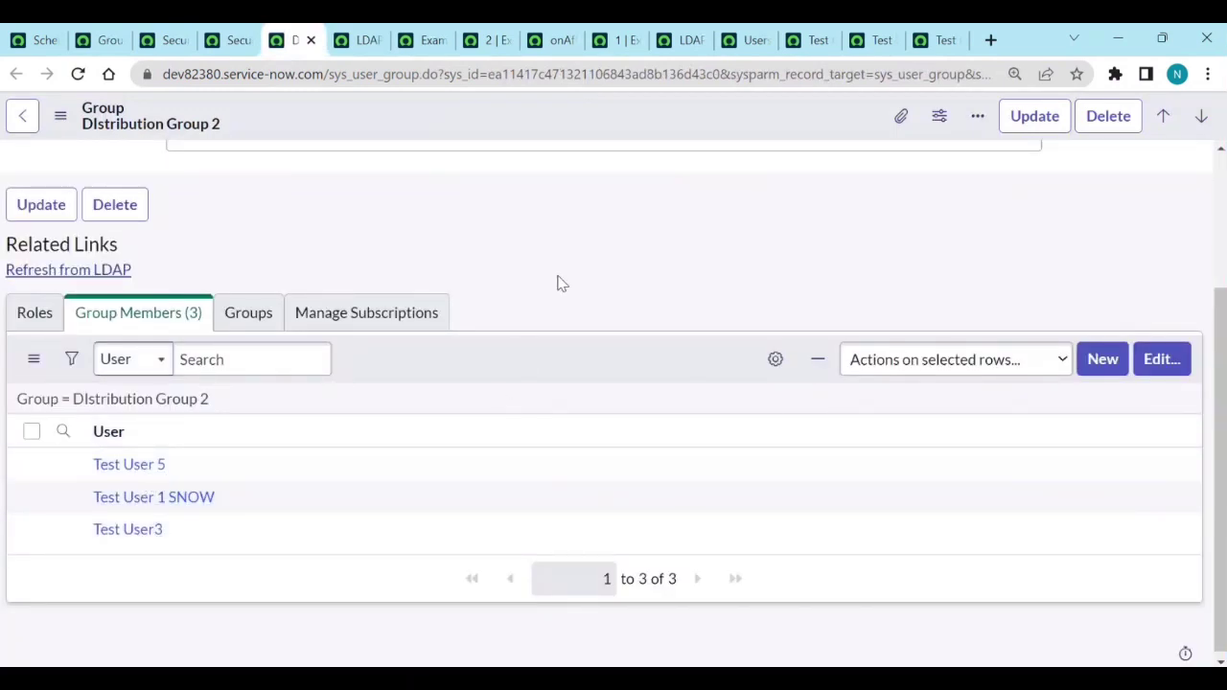
- Remove Test User 1 SNOW and Test User3 from Security group 1's members, save, and return to the Groups list
click(105, 40)
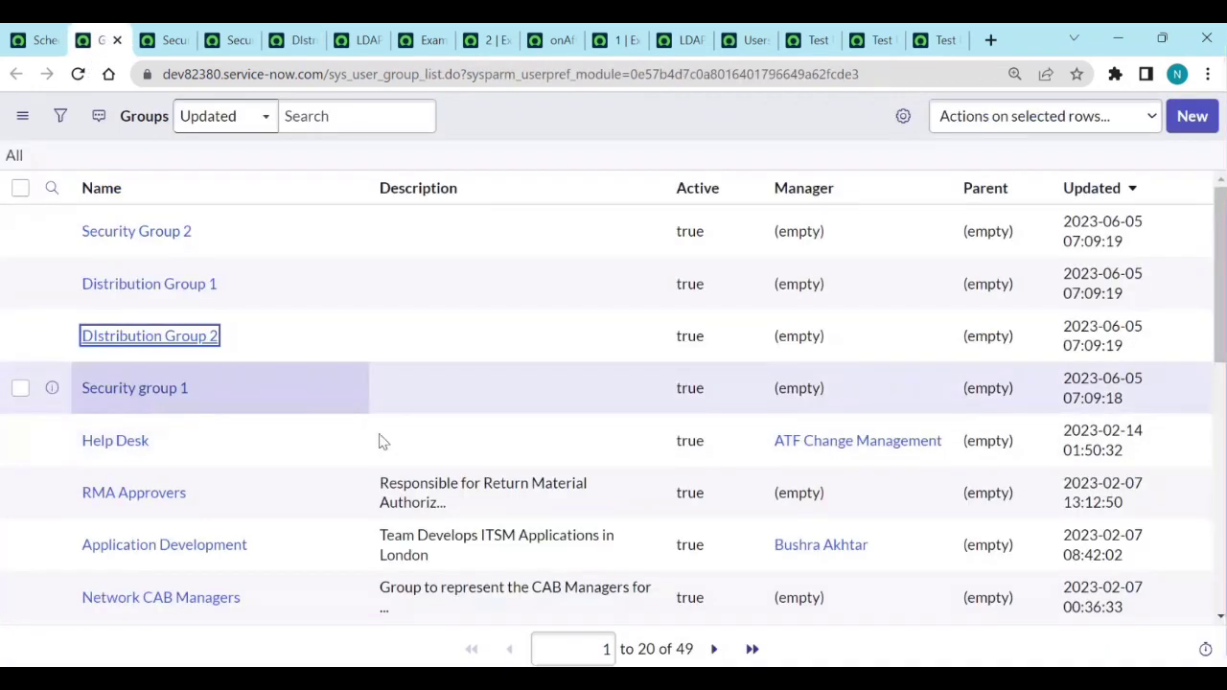
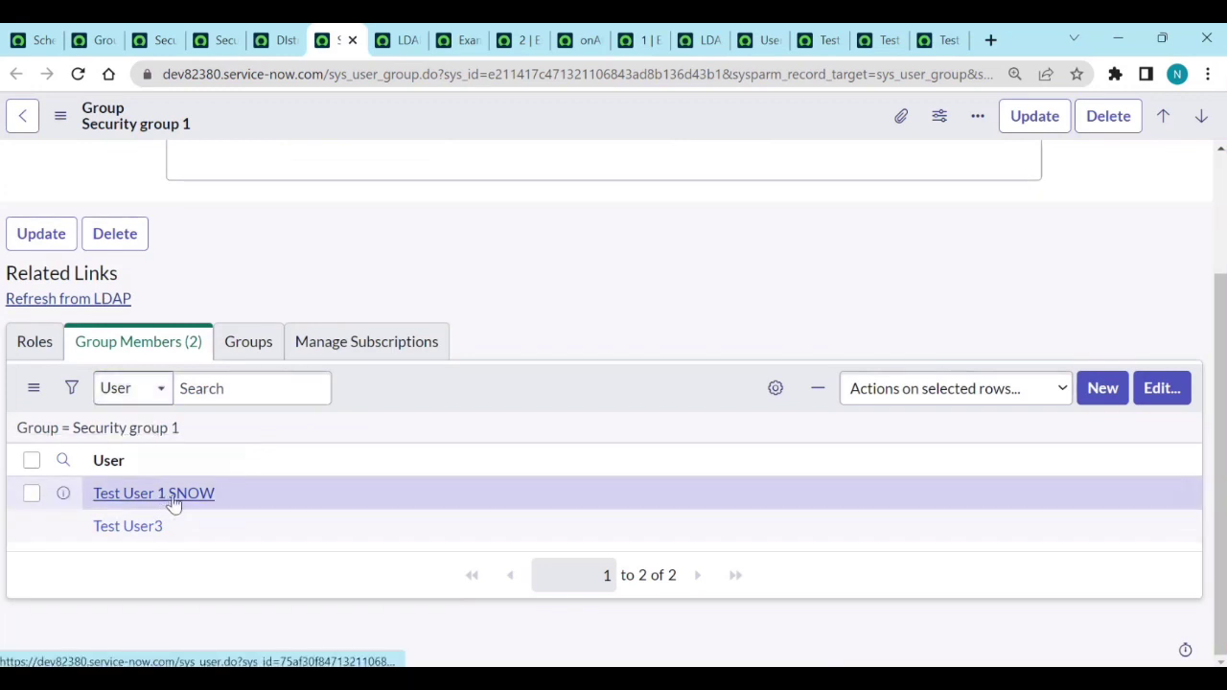
click(1158, 391)
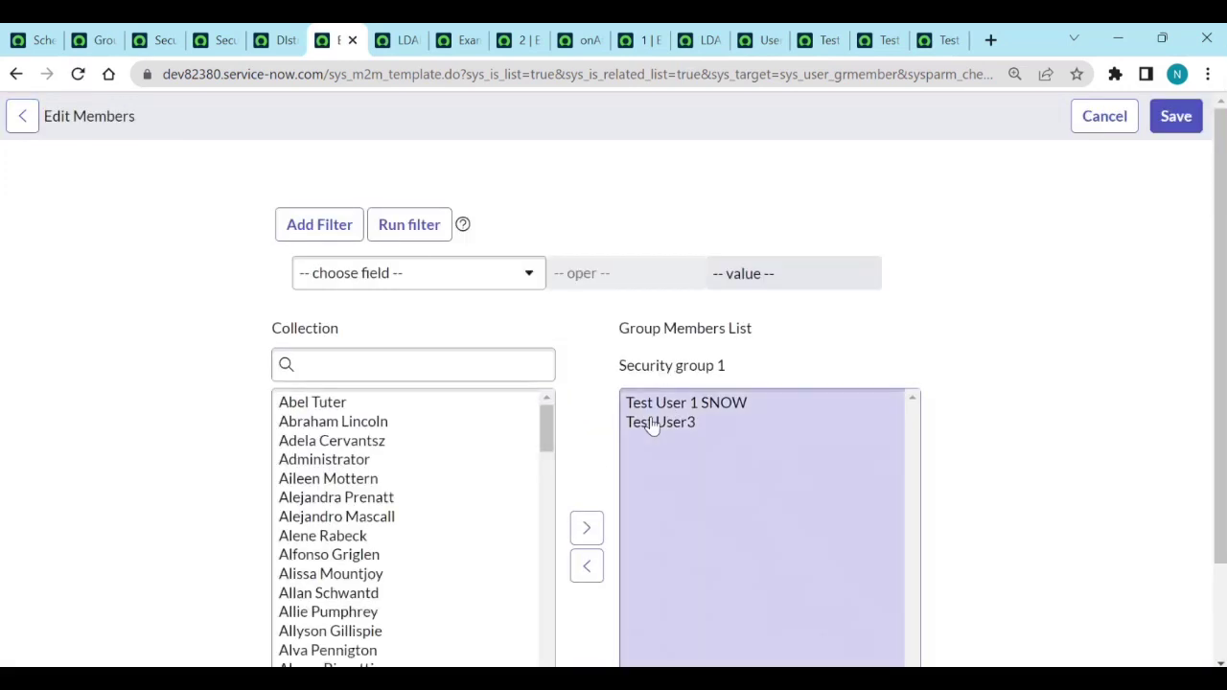
click(655, 390)
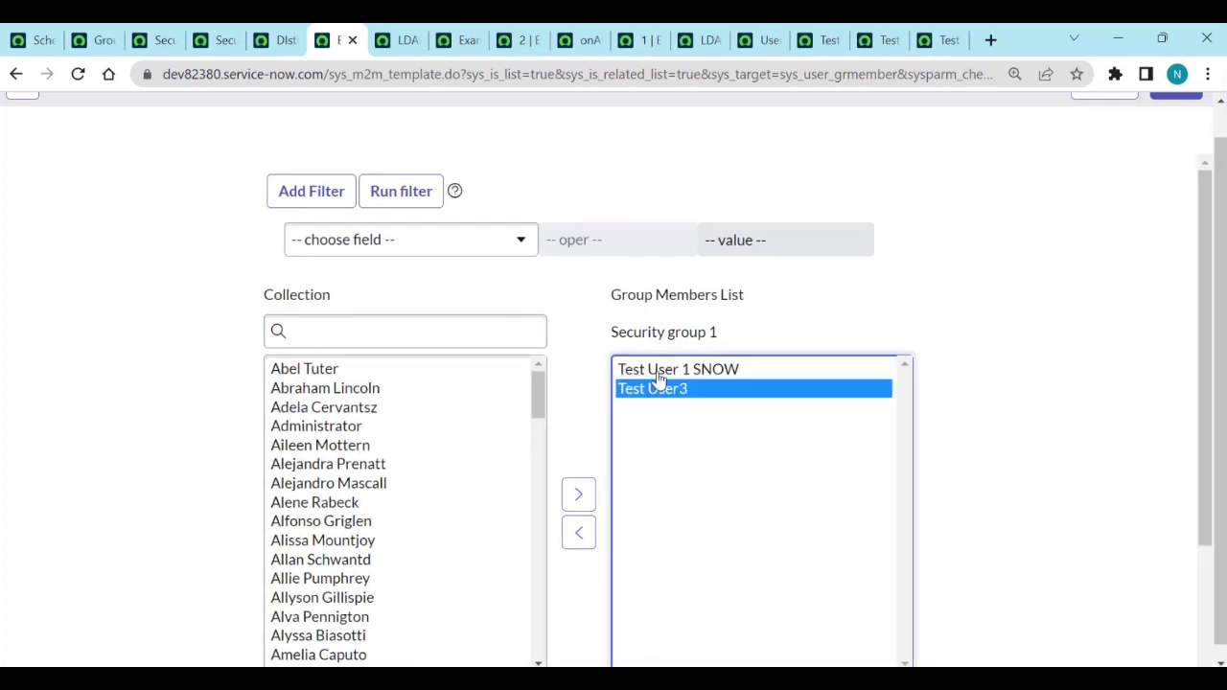
shift+click(658, 378)
click(579, 533)
scroll(578, 540, down, 2)
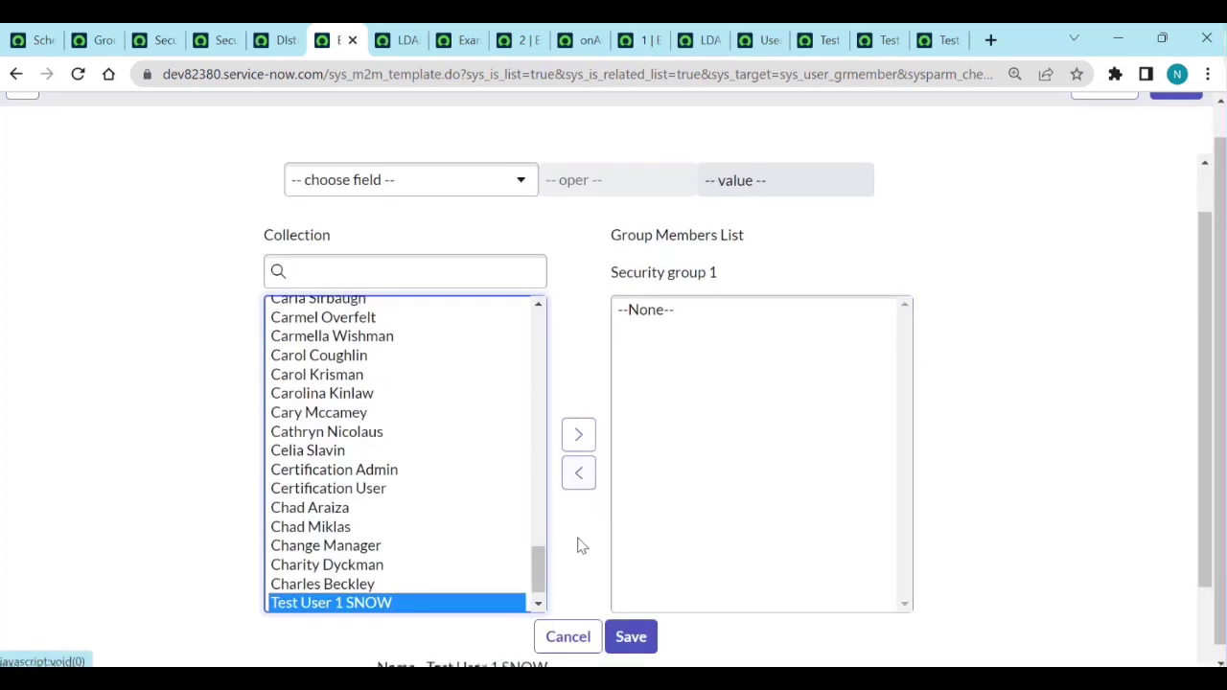
click(631, 522)
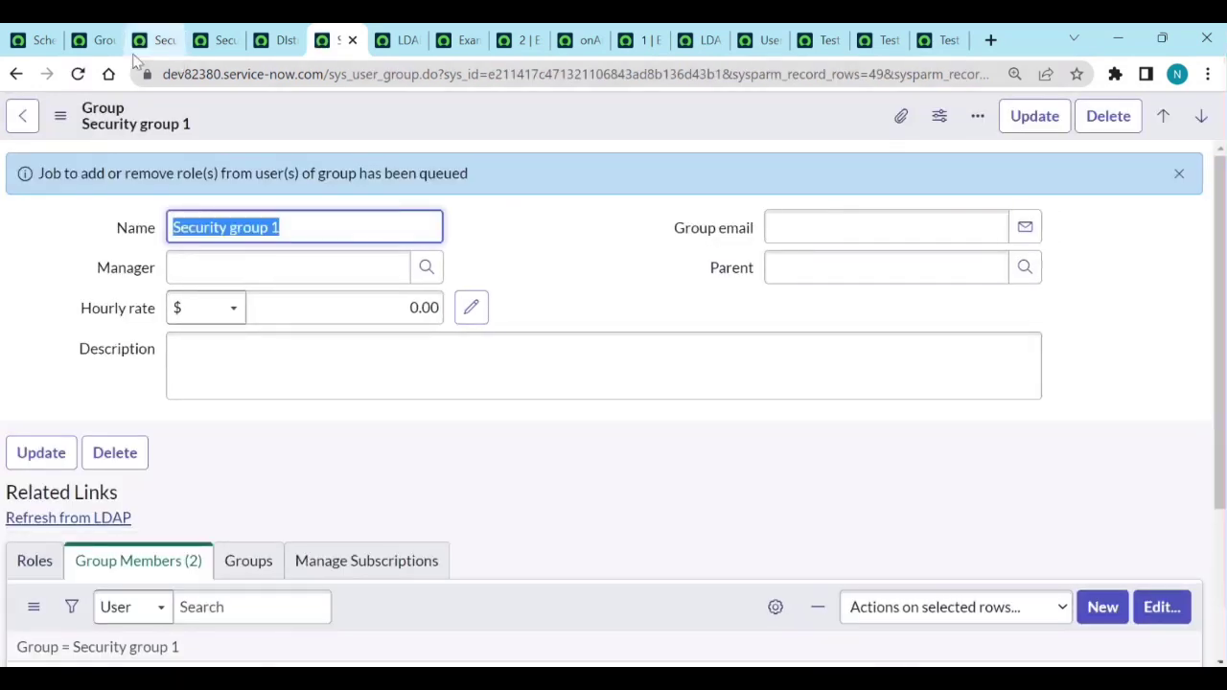
click(101, 39)
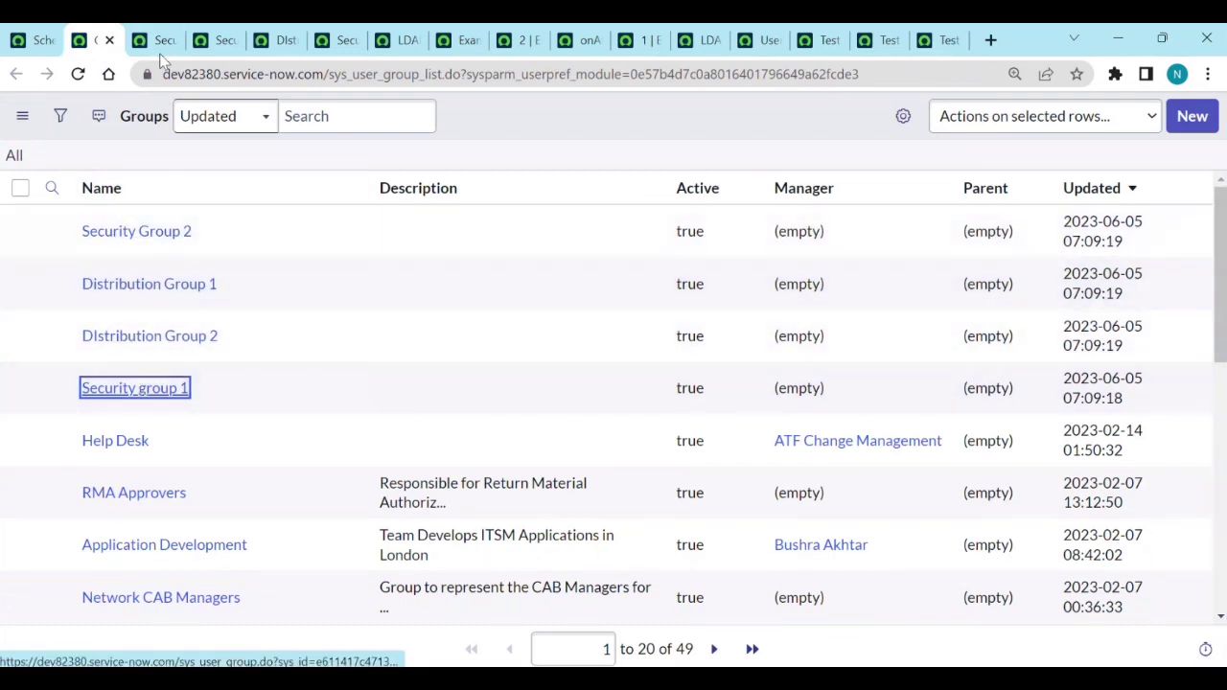
- Refresh Security group 1's member list and compare it with Security Group 2's members
click(156, 40)
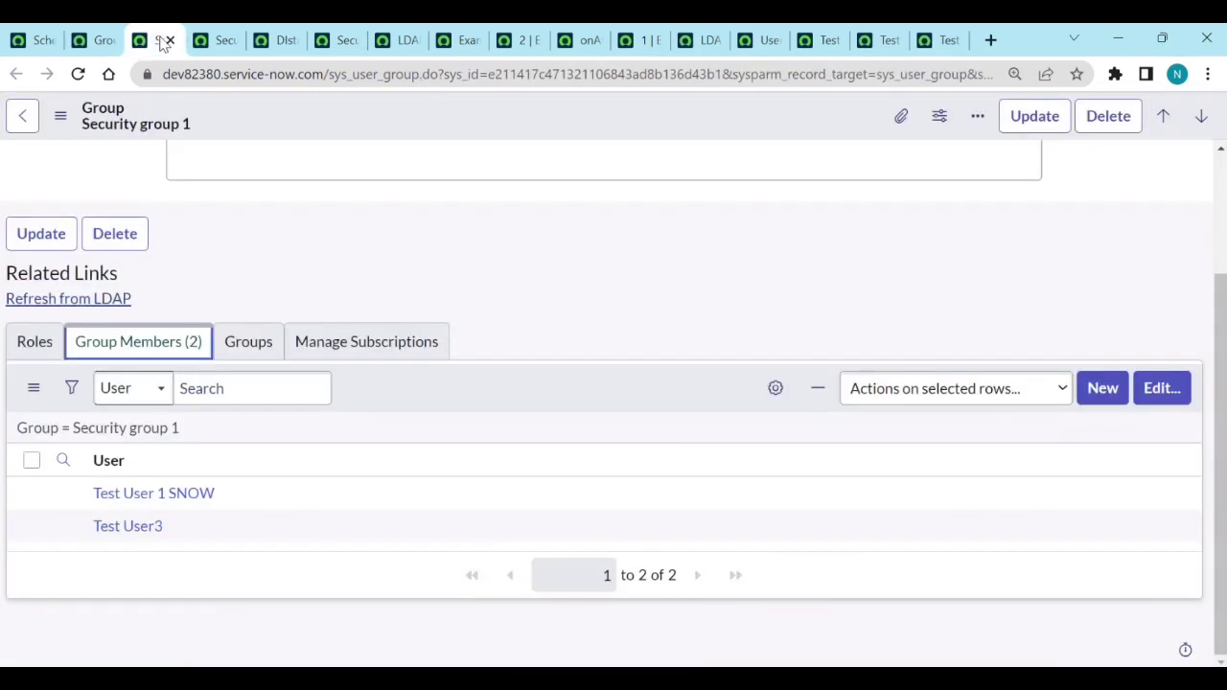
click(134, 433)
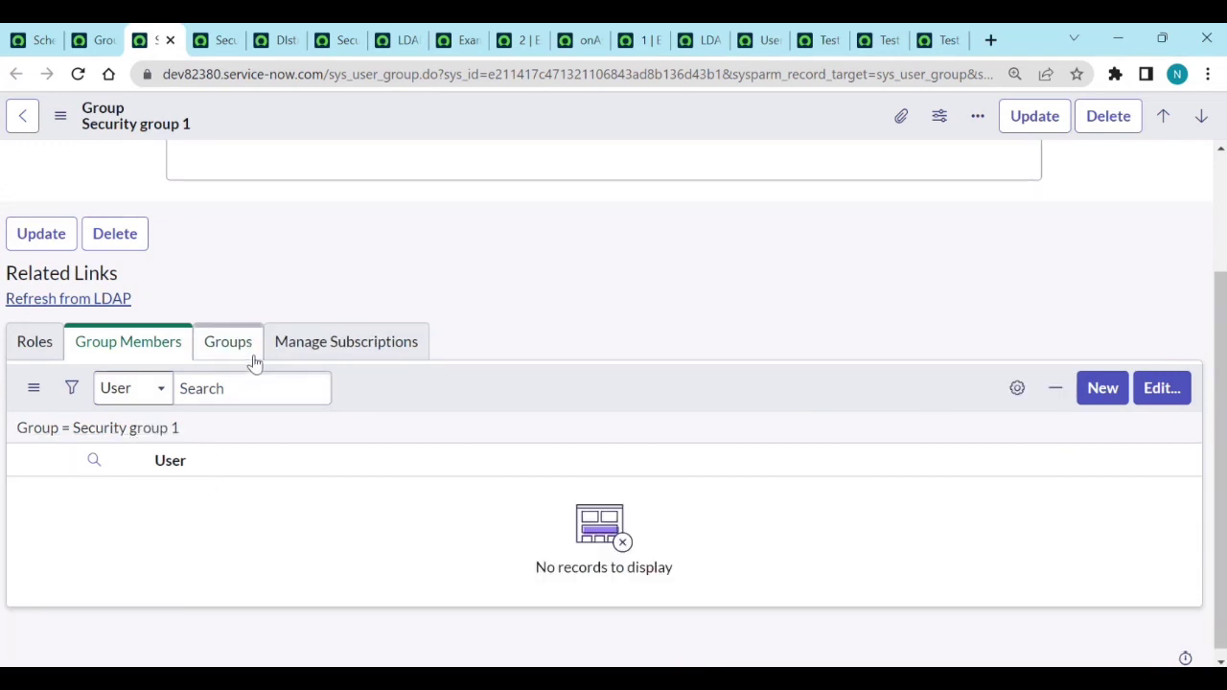
click(216, 39)
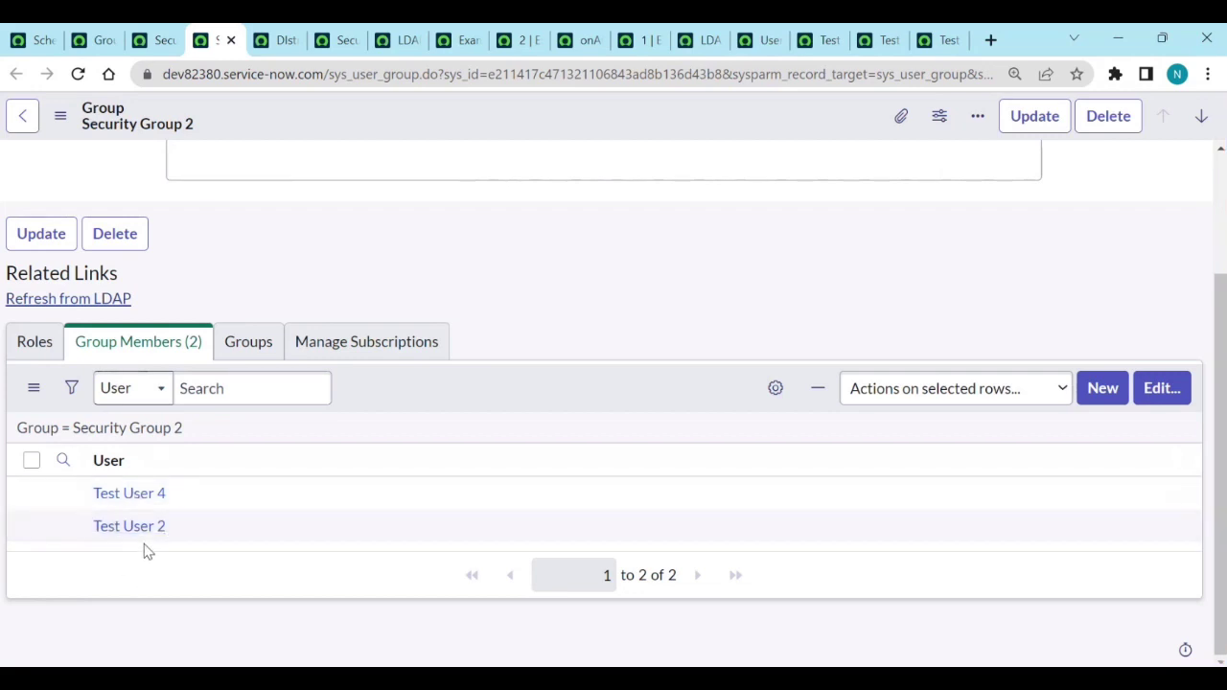
click(169, 45)
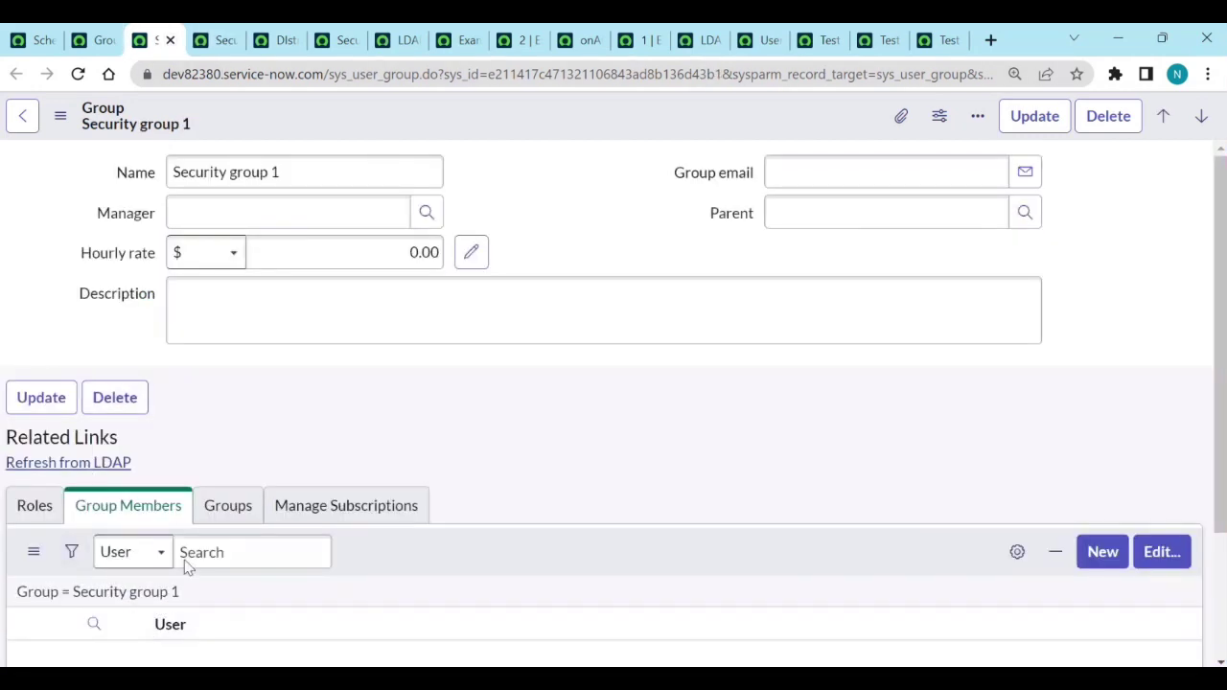
- Open the Example LDAP Group Import from the Scheduled Data Imports and execute it immediately
click(33, 41)
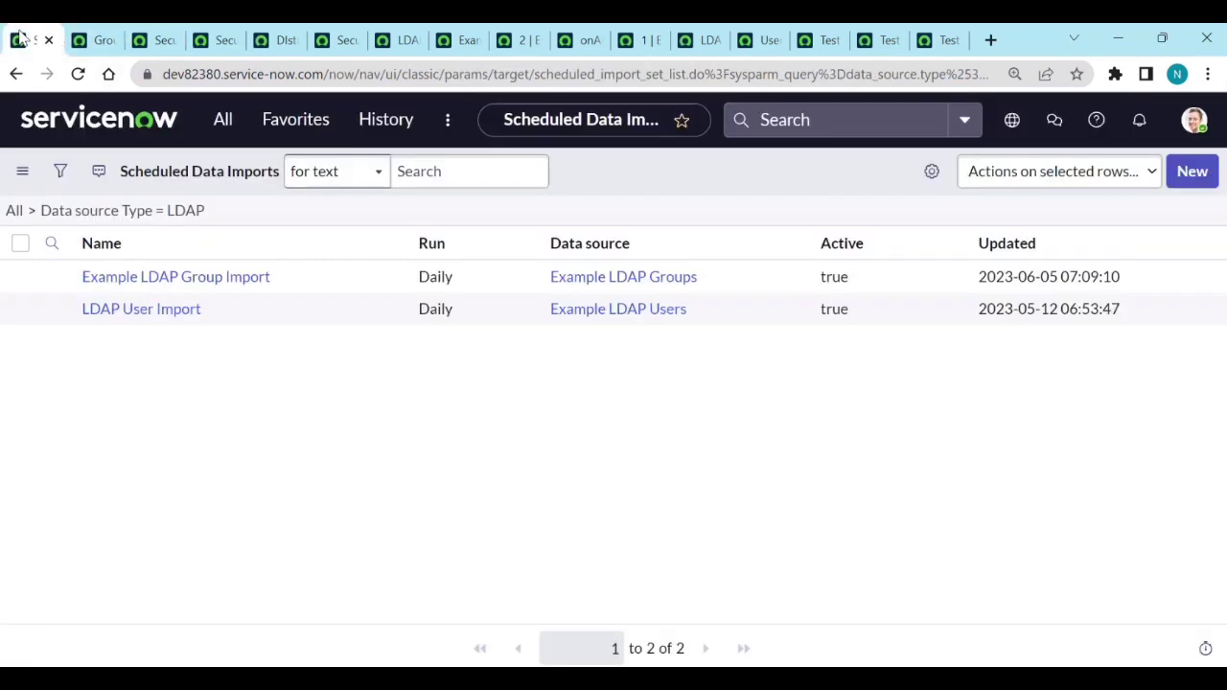
click(140, 279)
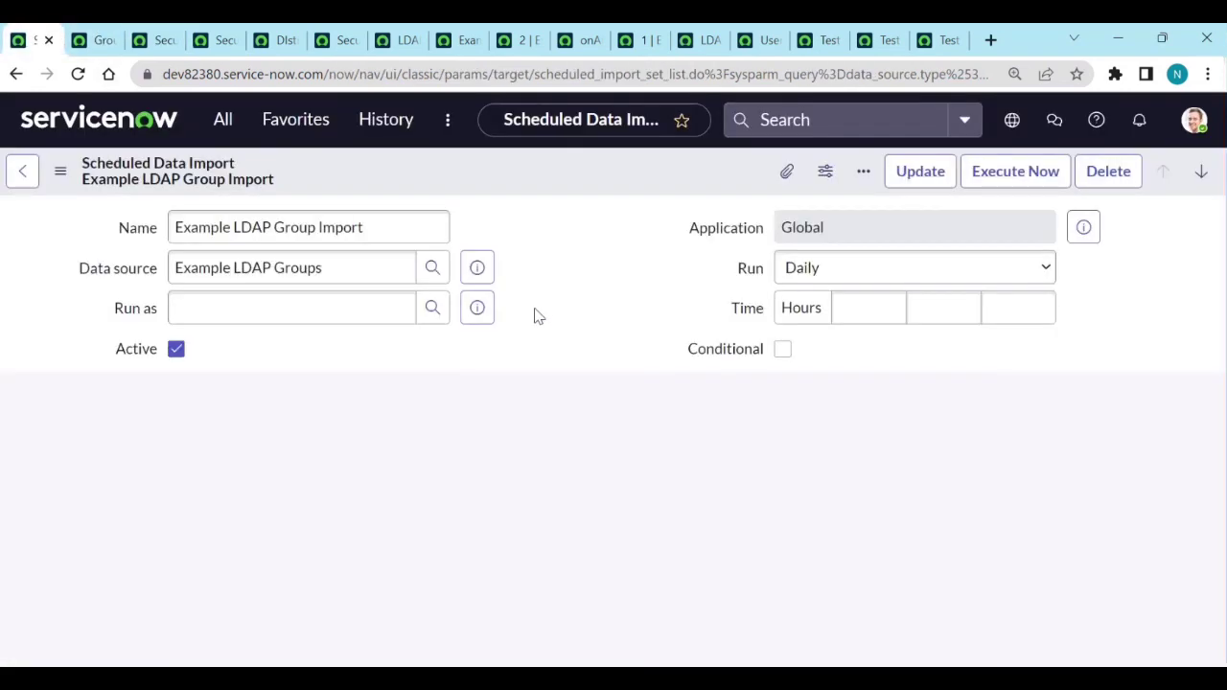
click(1000, 175)
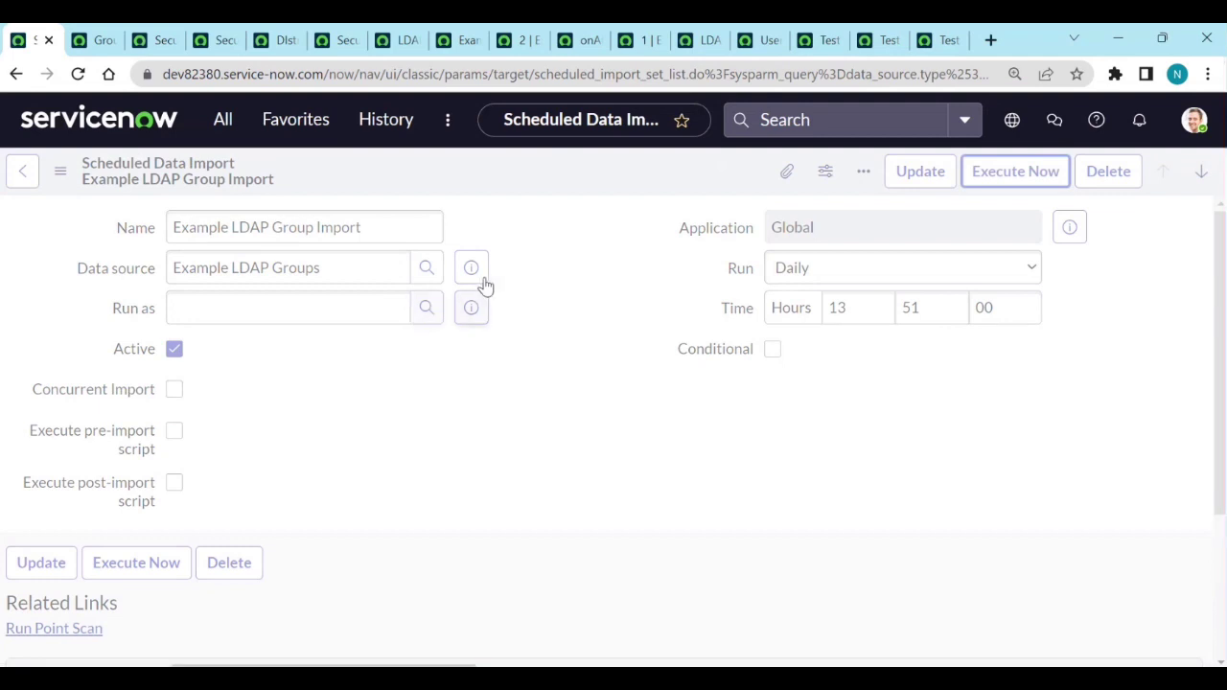
- Refresh Security group 1's member list after the import and review it alongside Security Group 2's members
click(158, 43)
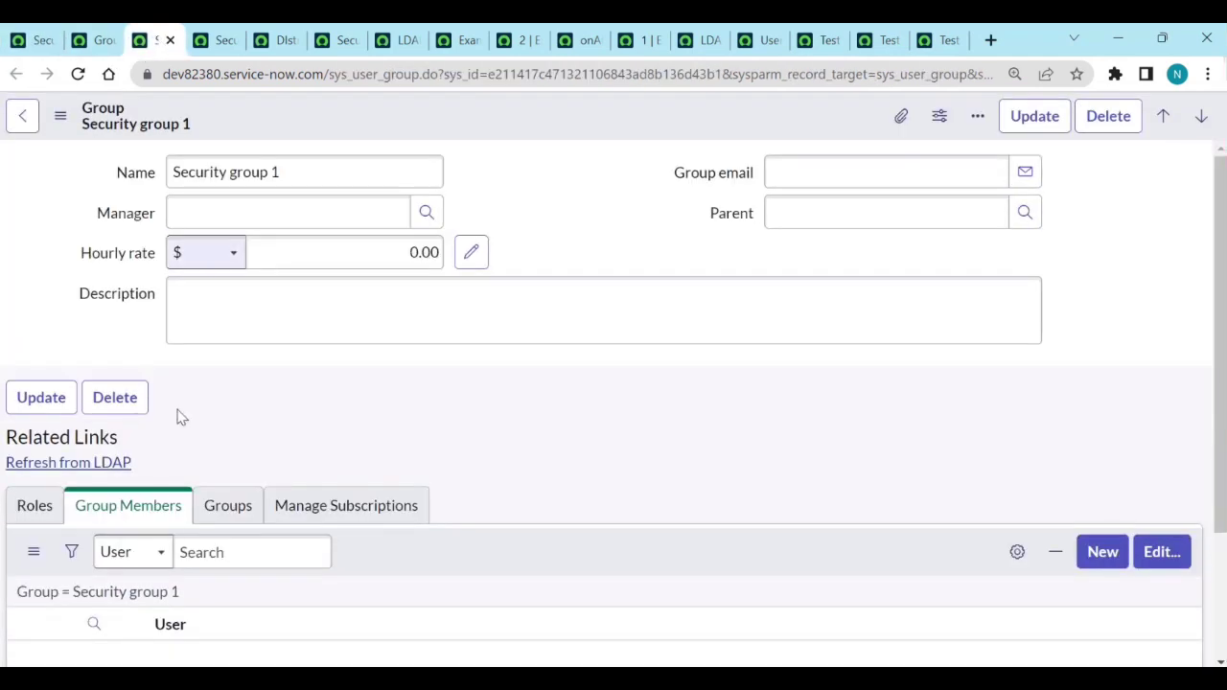
scroll(172, 547, down, 2)
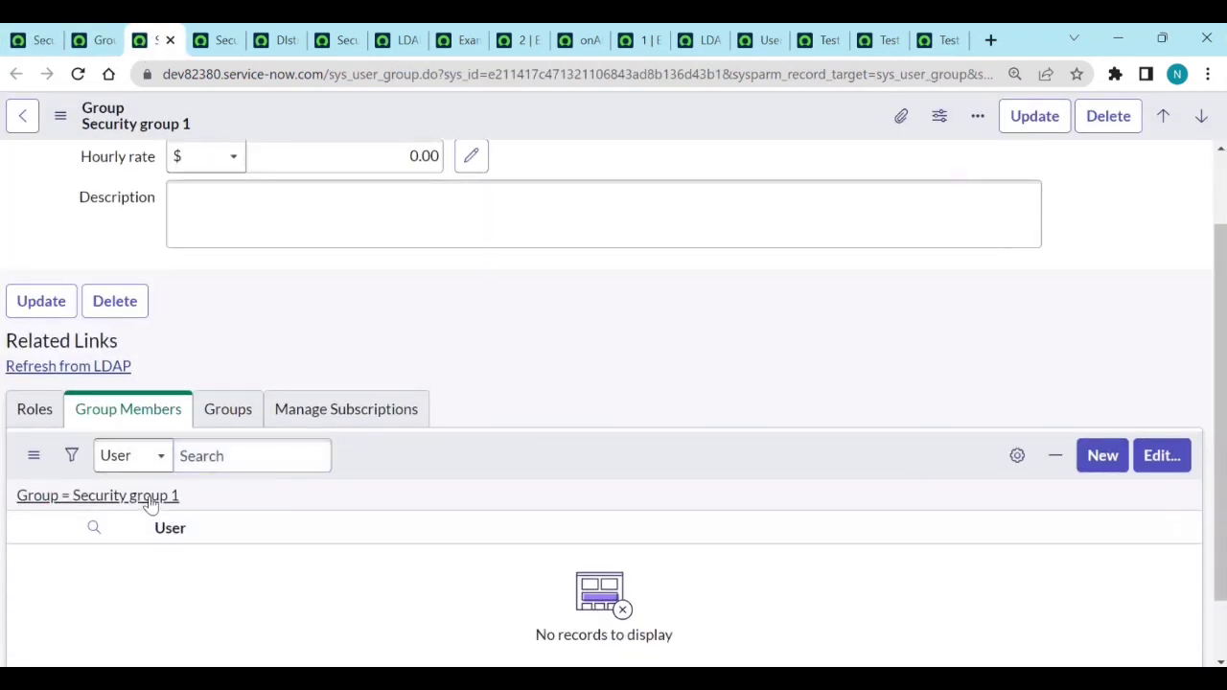
click(151, 506)
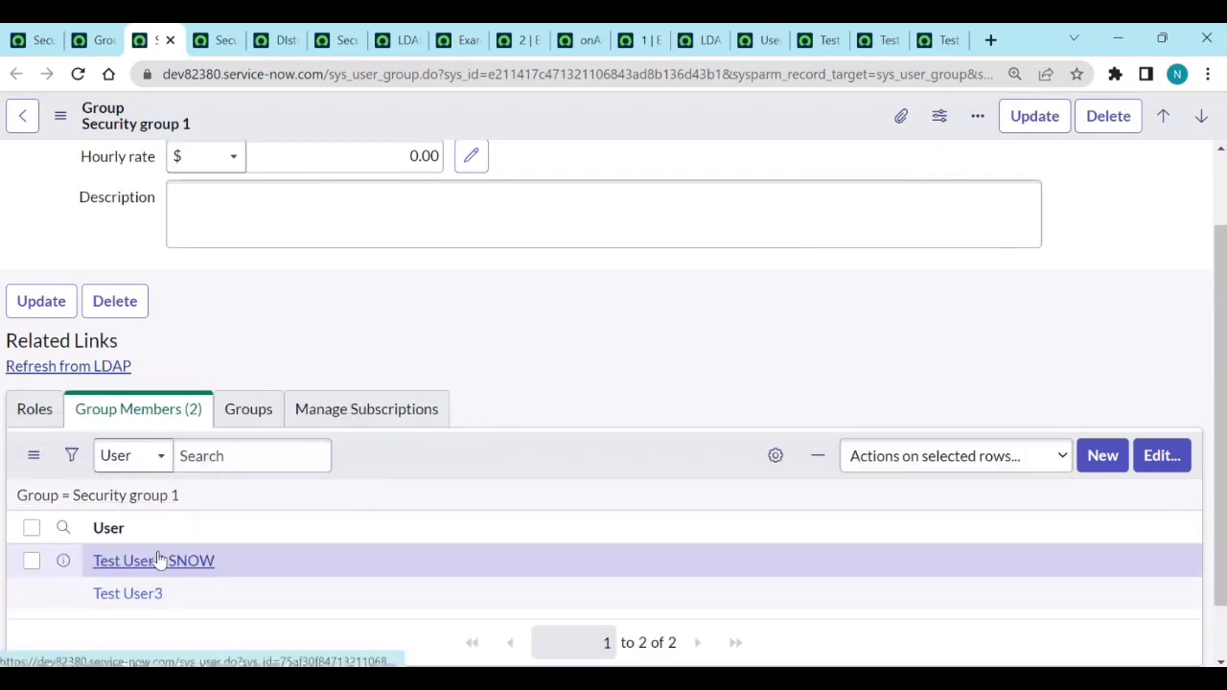
click(219, 36)
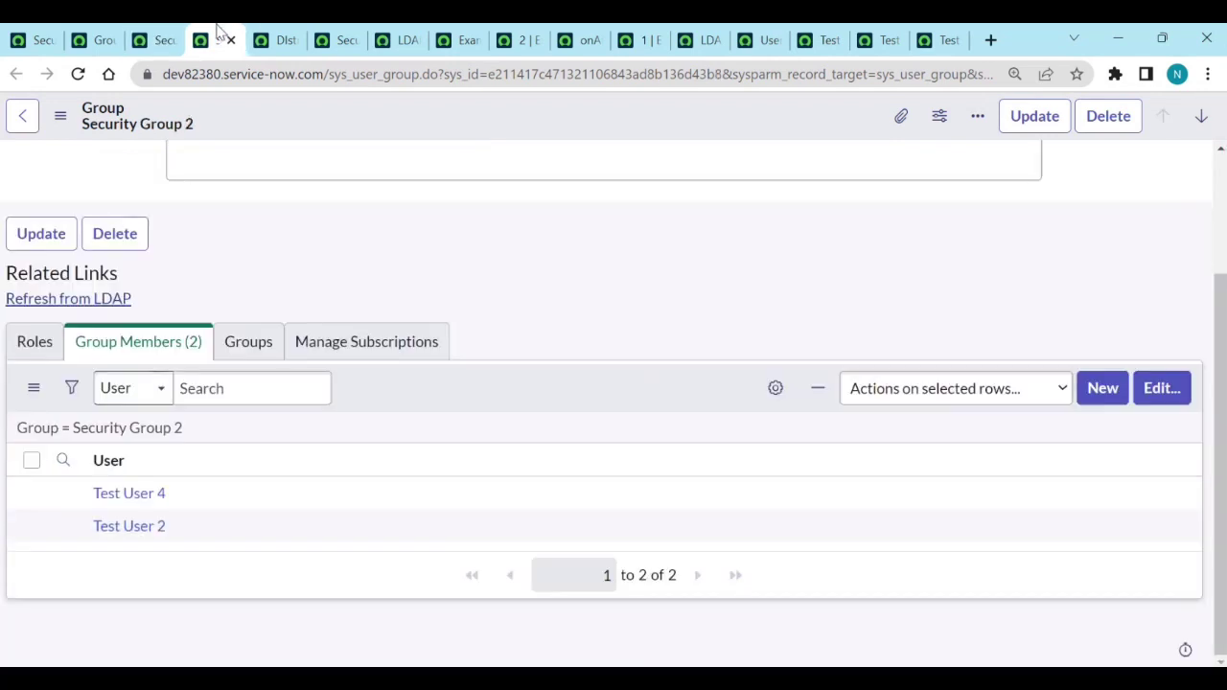
click(156, 36)
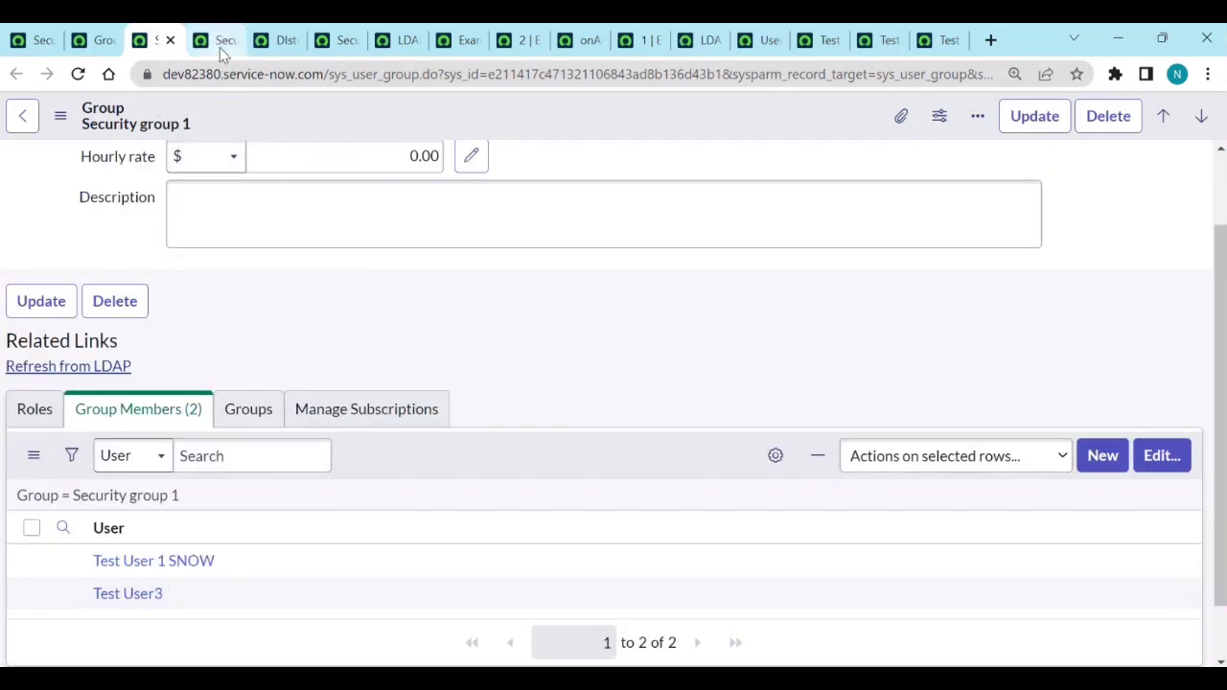
click(219, 40)
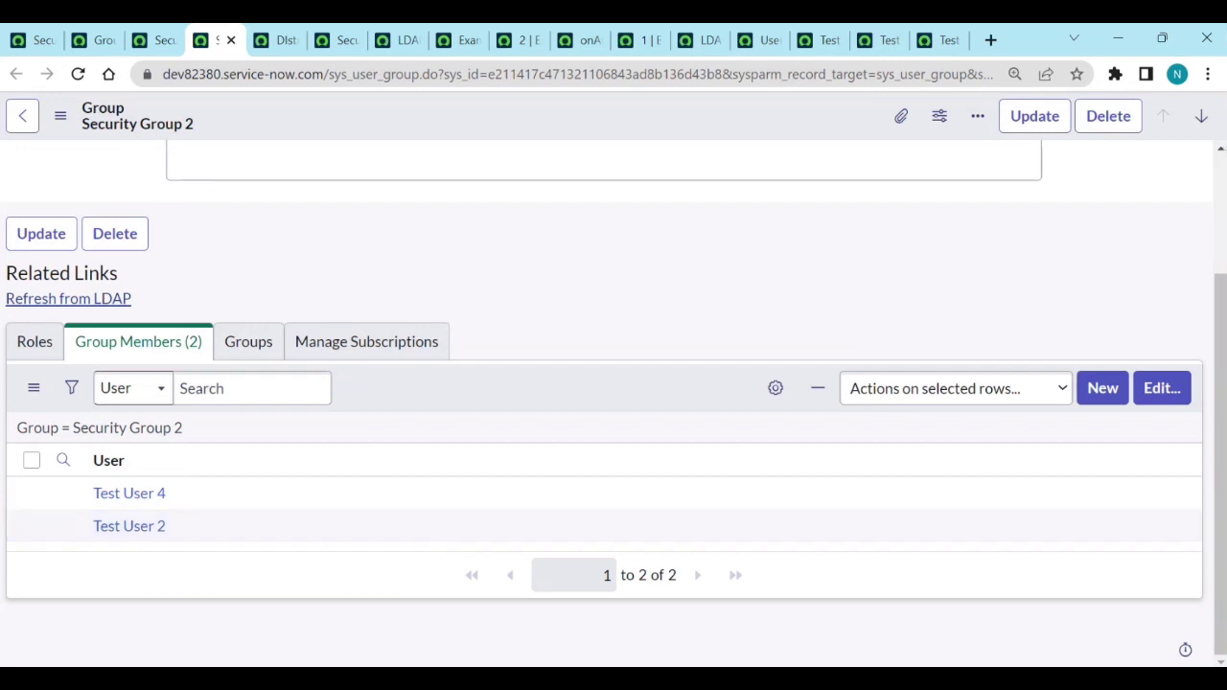
- Switch to Active Directory Users and Computers in the VMware virtual machine and remove Test User3 from Security group 1's members
click(785, 580)
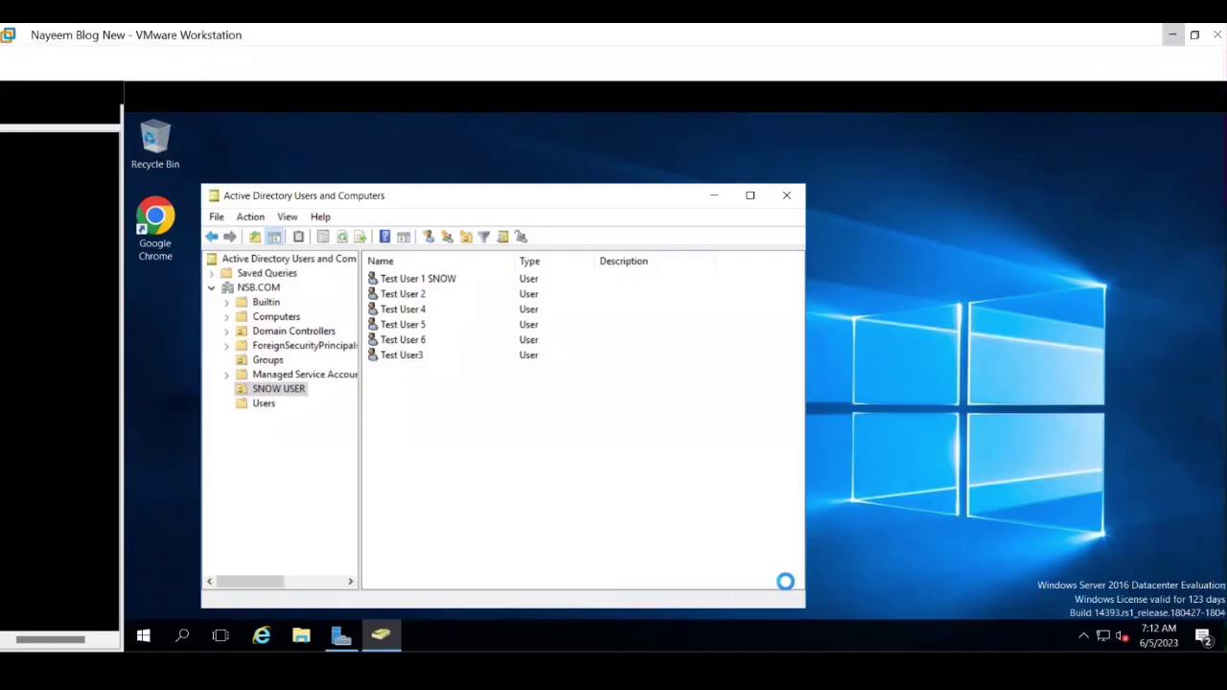
click(268, 359)
double_click(421, 310)
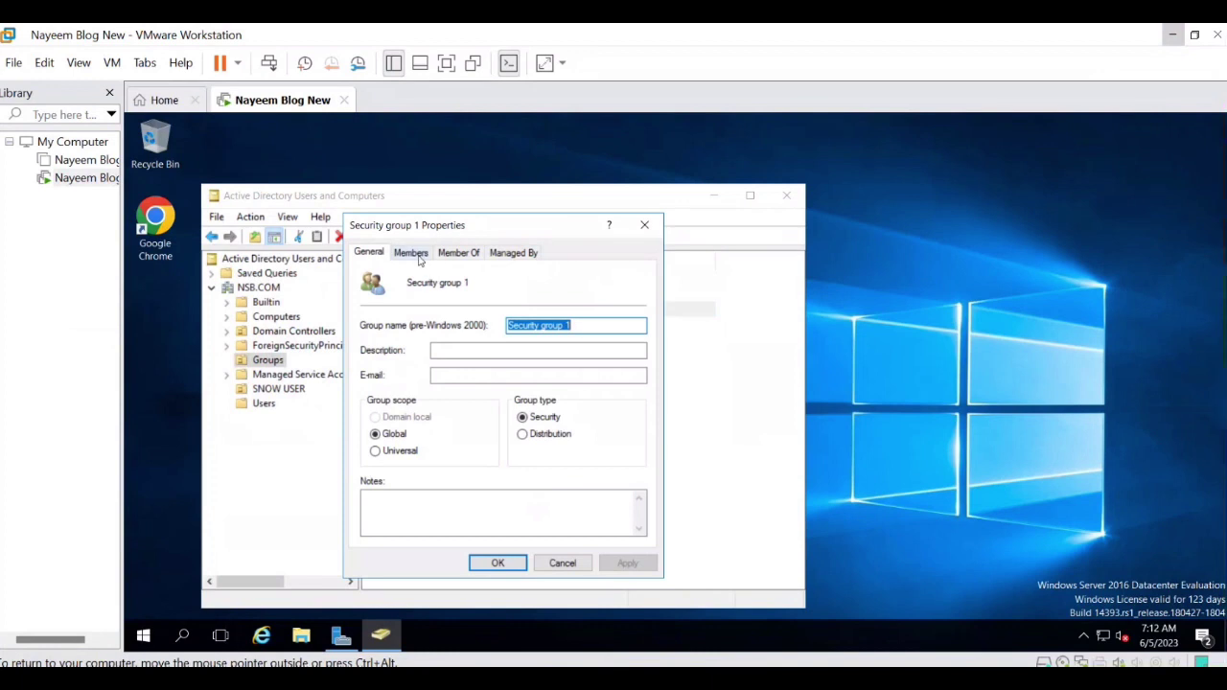
click(413, 253)
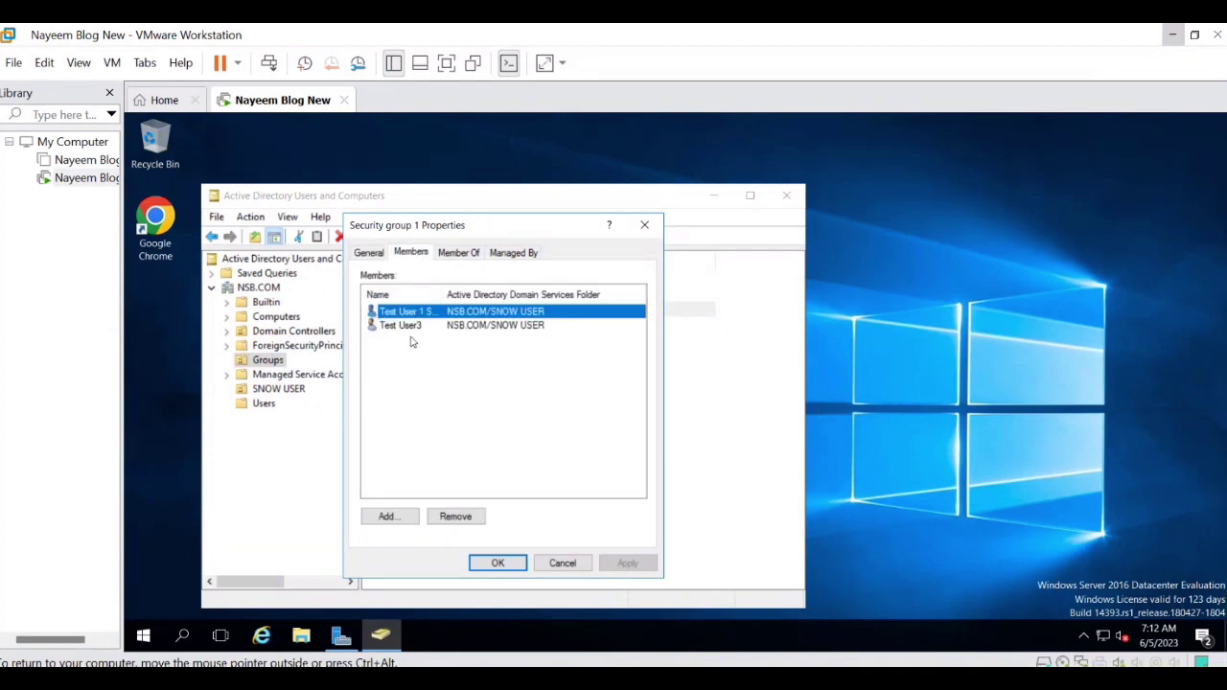
click(412, 327)
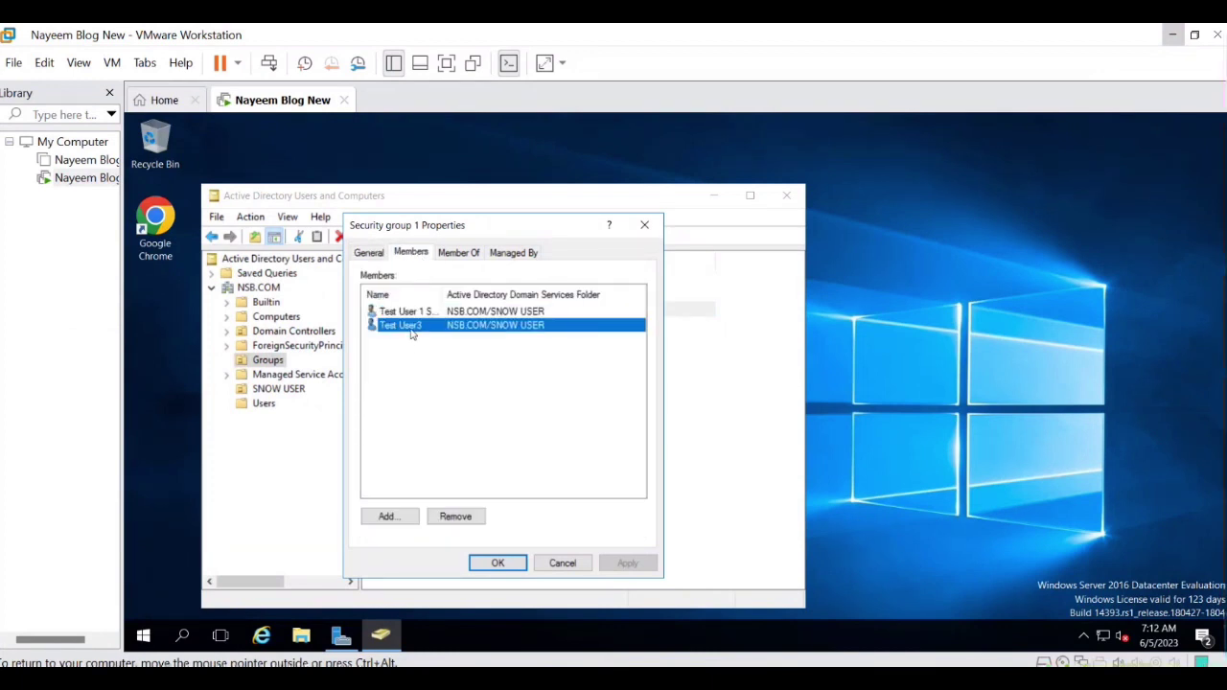
click(457, 516)
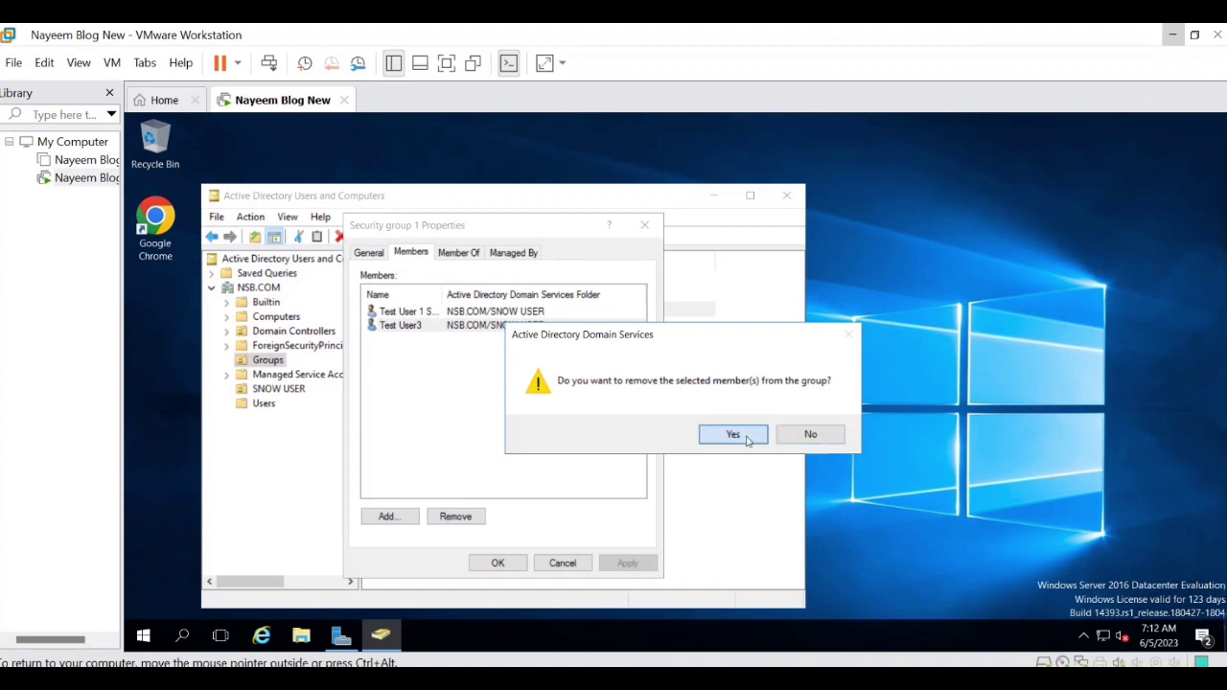
click(732, 434)
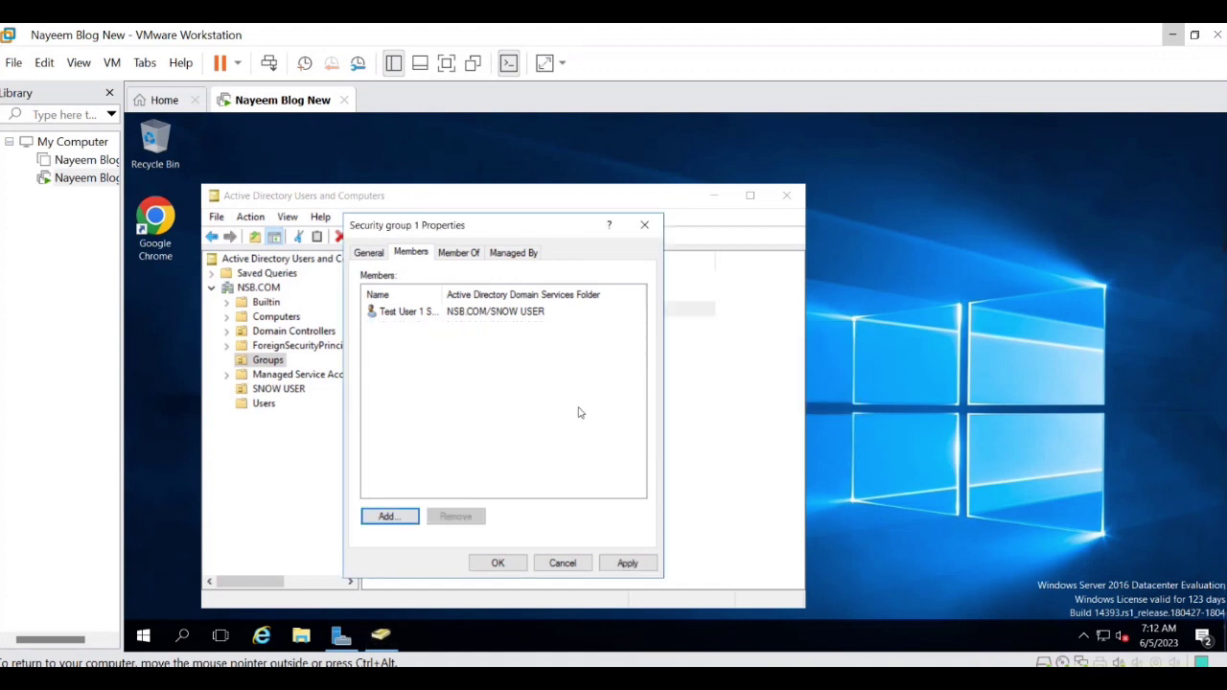
- Add Test User 6 to Security group 1 by looking up "test", apply the membership change, and close the group's properties
click(394, 517)
text(te)
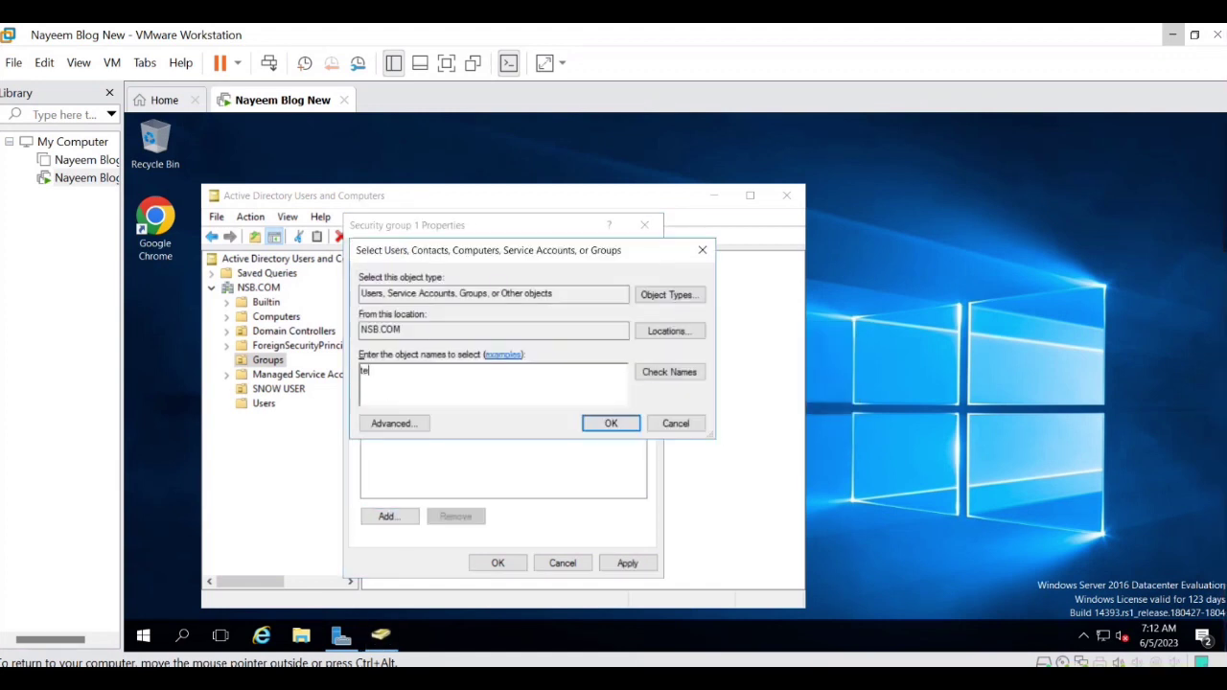
text(sy)
key(BackSpace)
text(t)
click(664, 372)
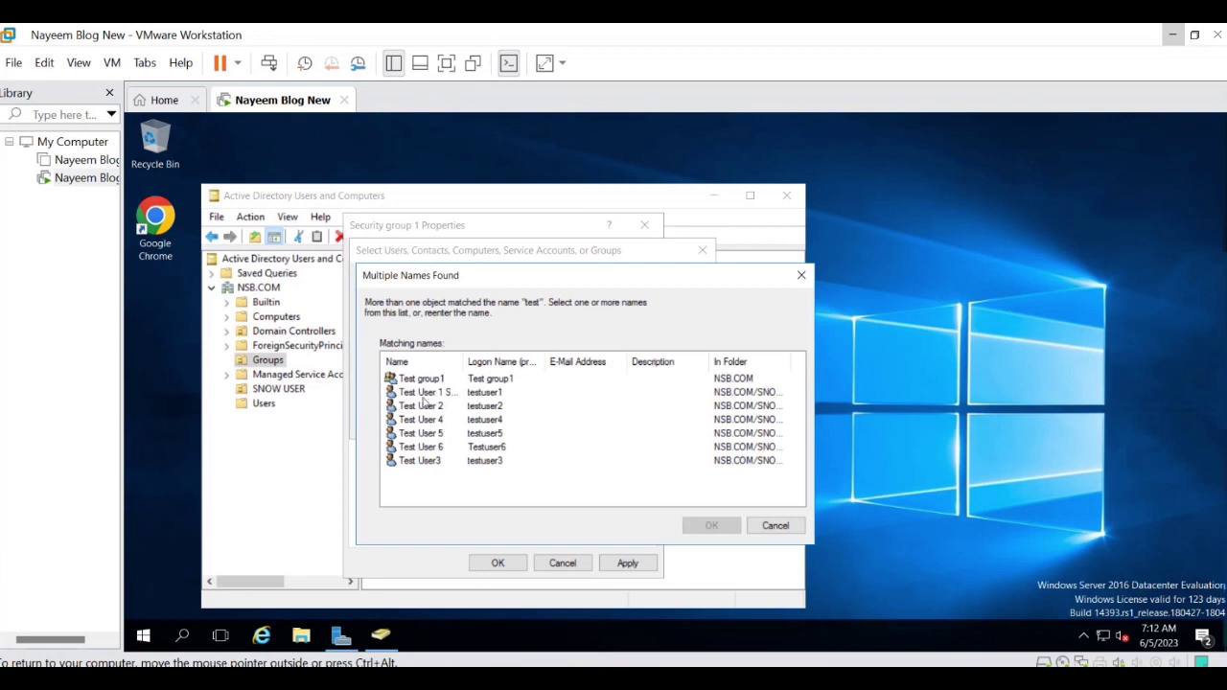
click(433, 449)
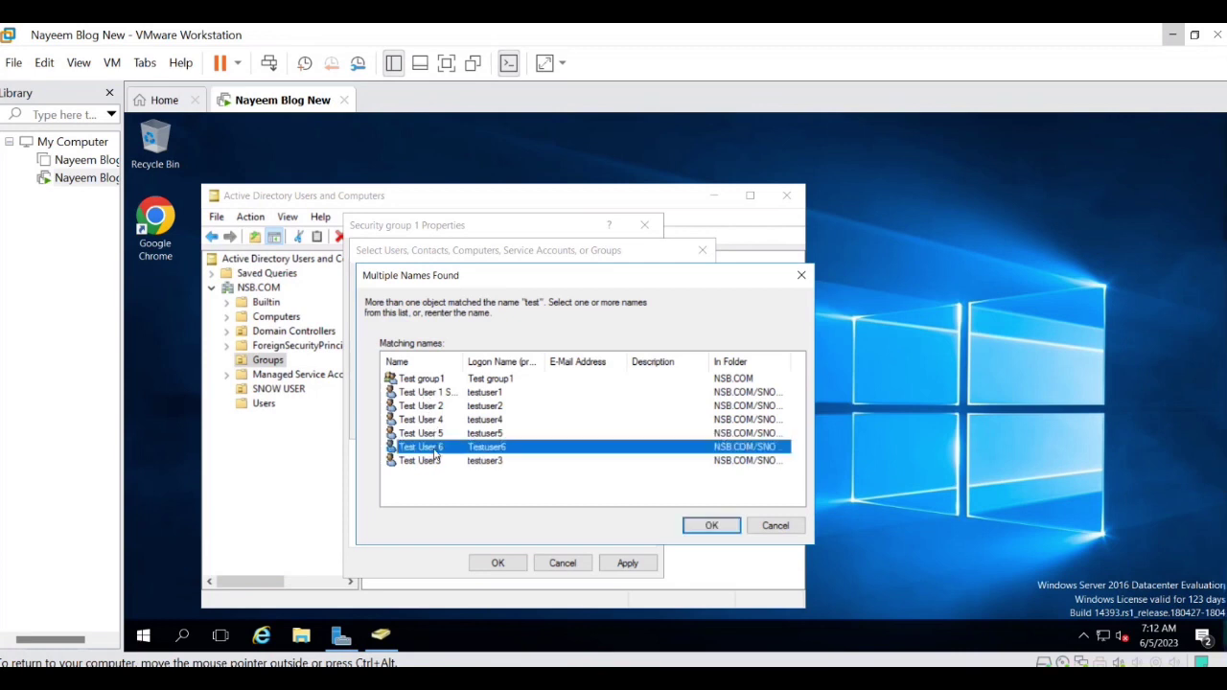
click(711, 526)
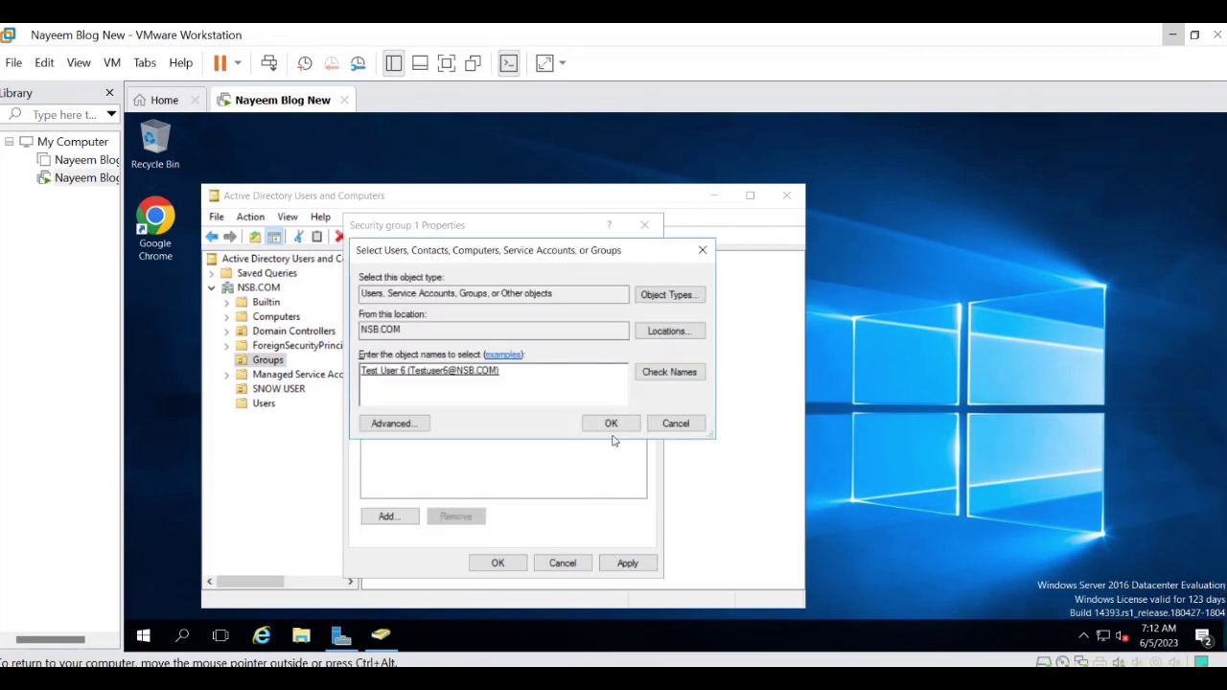
click(611, 426)
click(627, 562)
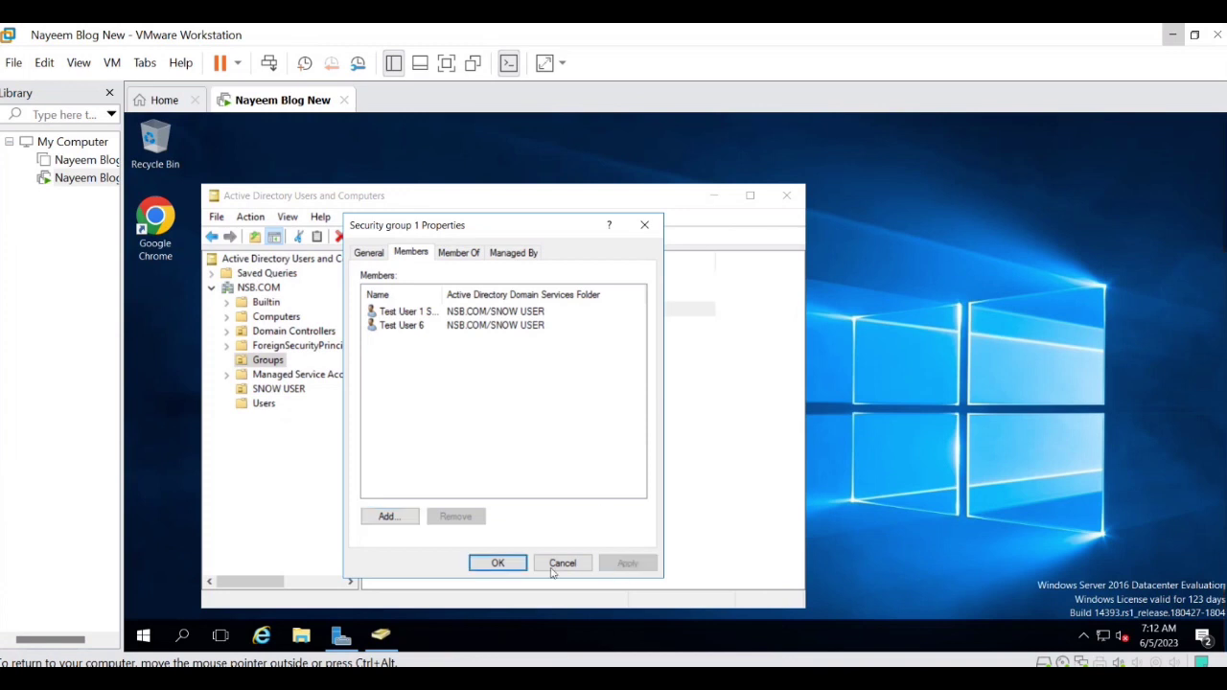
click(497, 562)
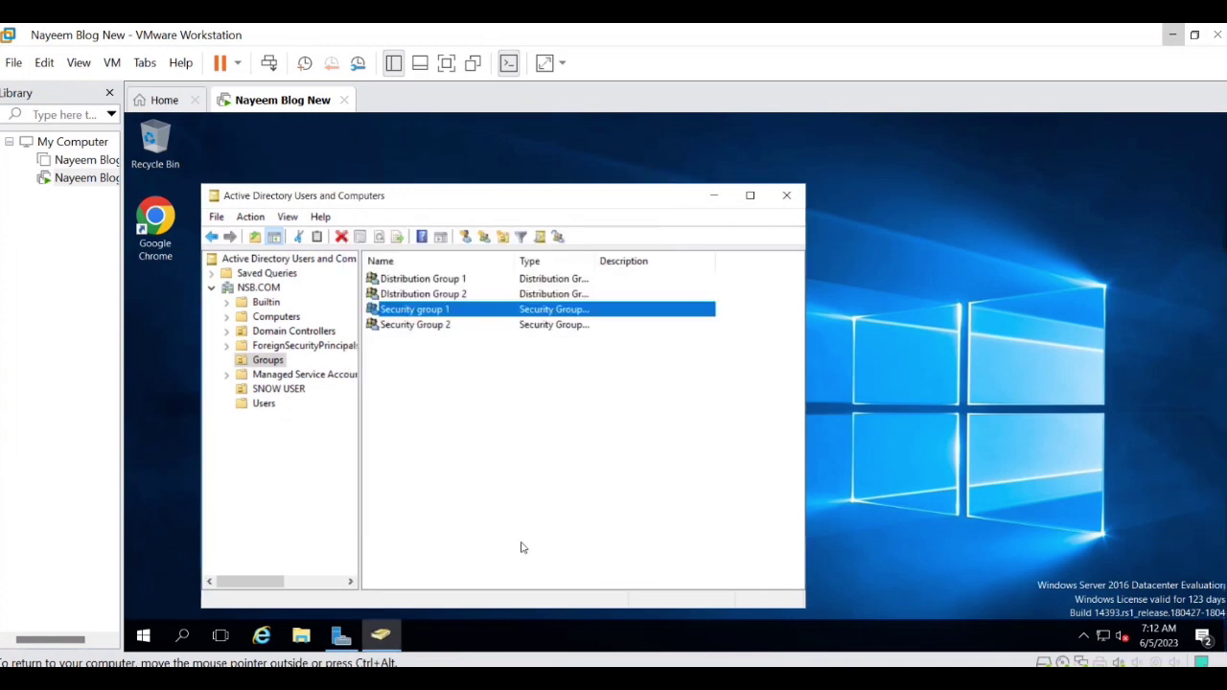
- Switch back to ServiceNow in Chrome, check Security group 1's members, and execute the Example LDAP Group Import again
click(1171, 42)
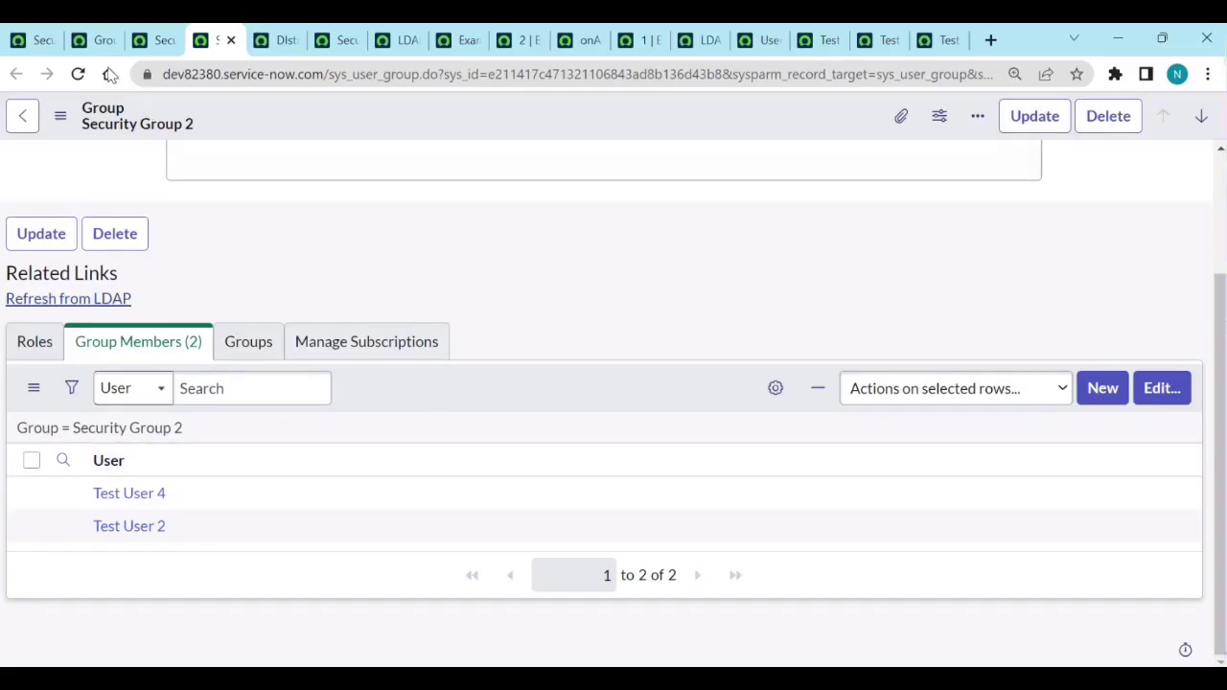
click(153, 39)
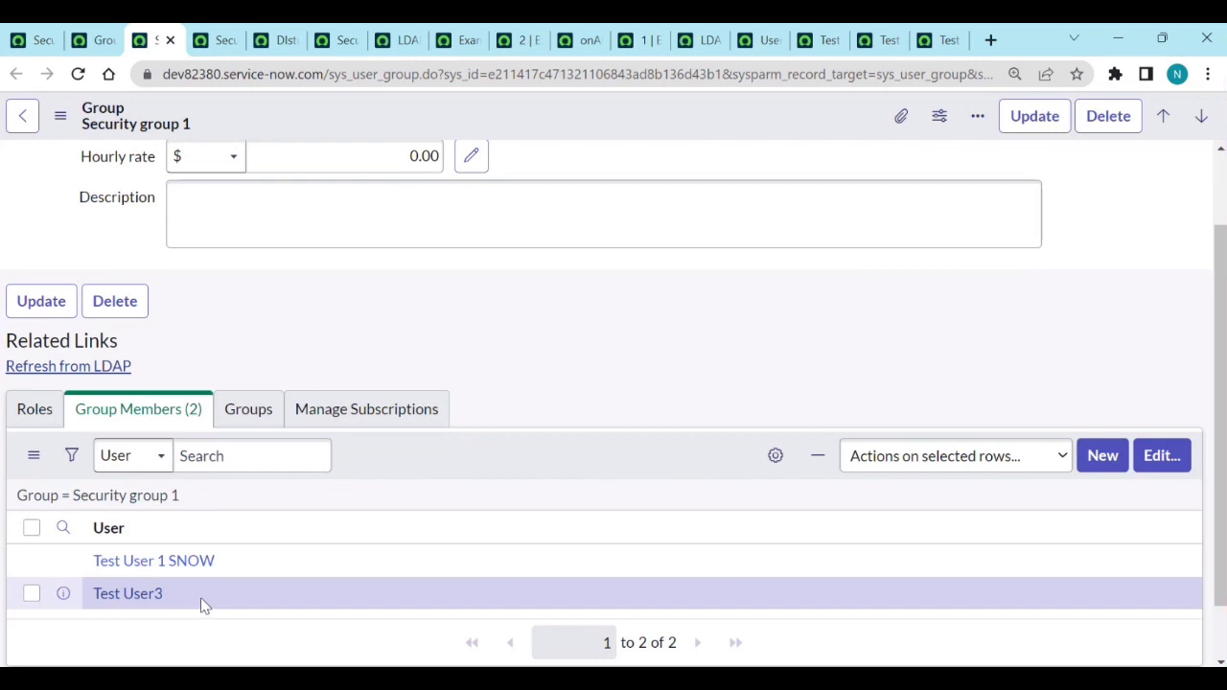
key(ctrl+1)
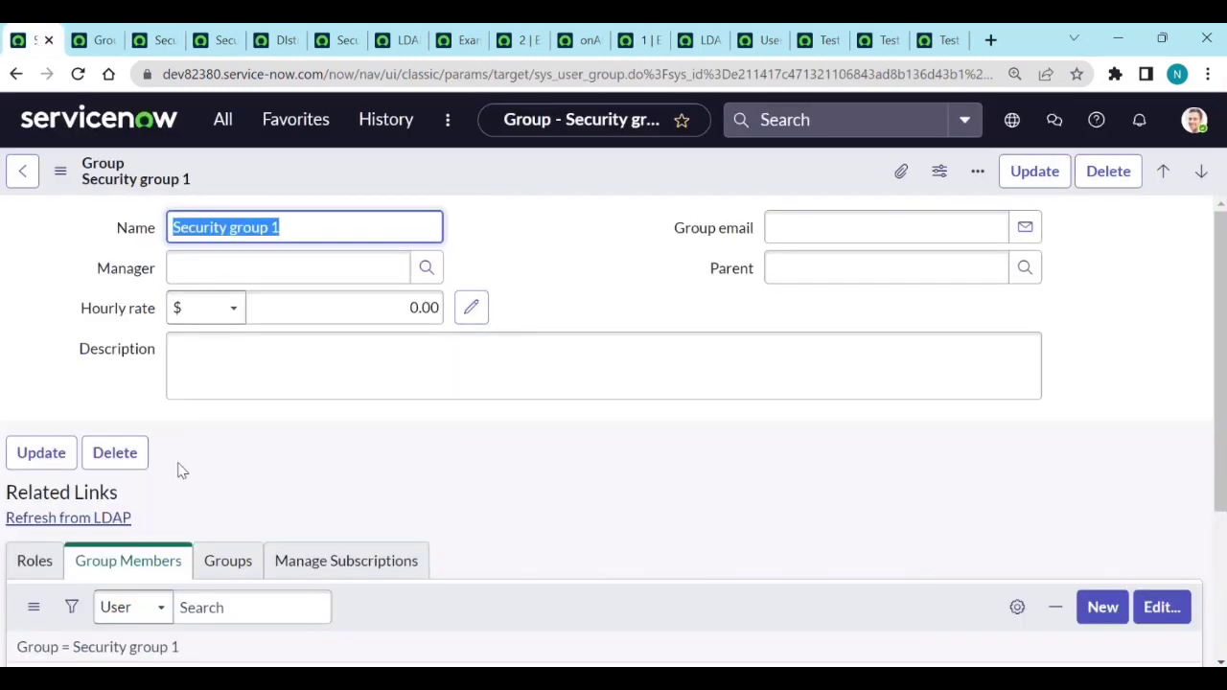
click(13, 75)
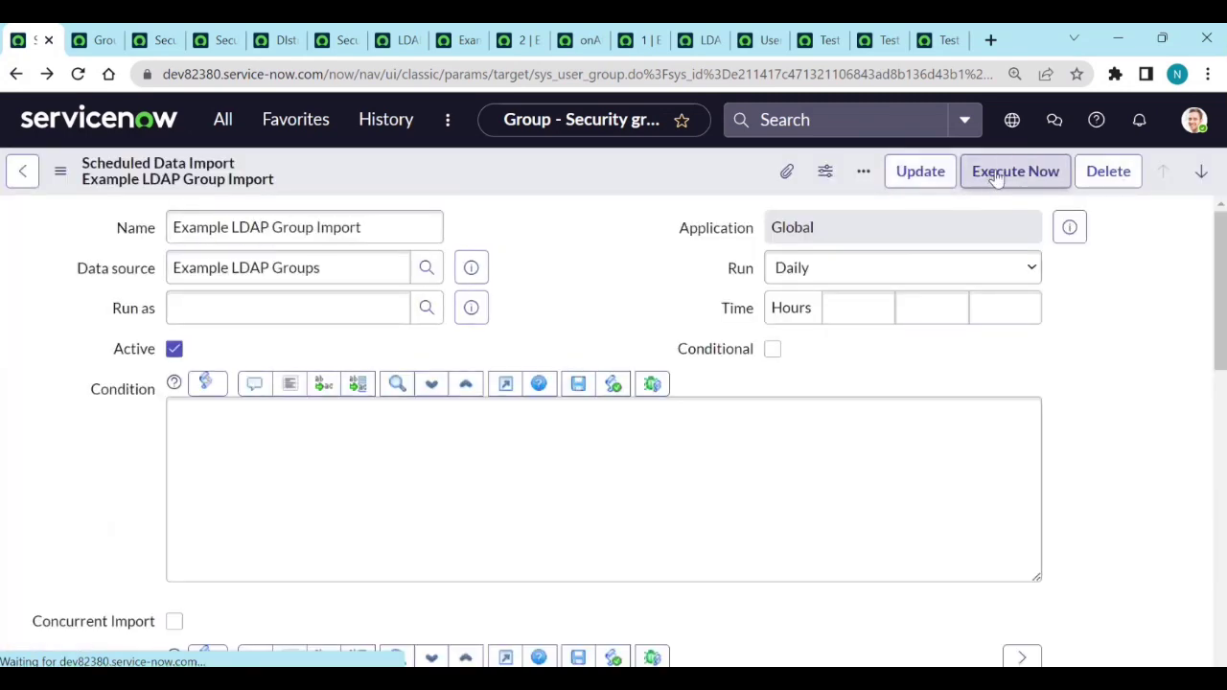
click(988, 175)
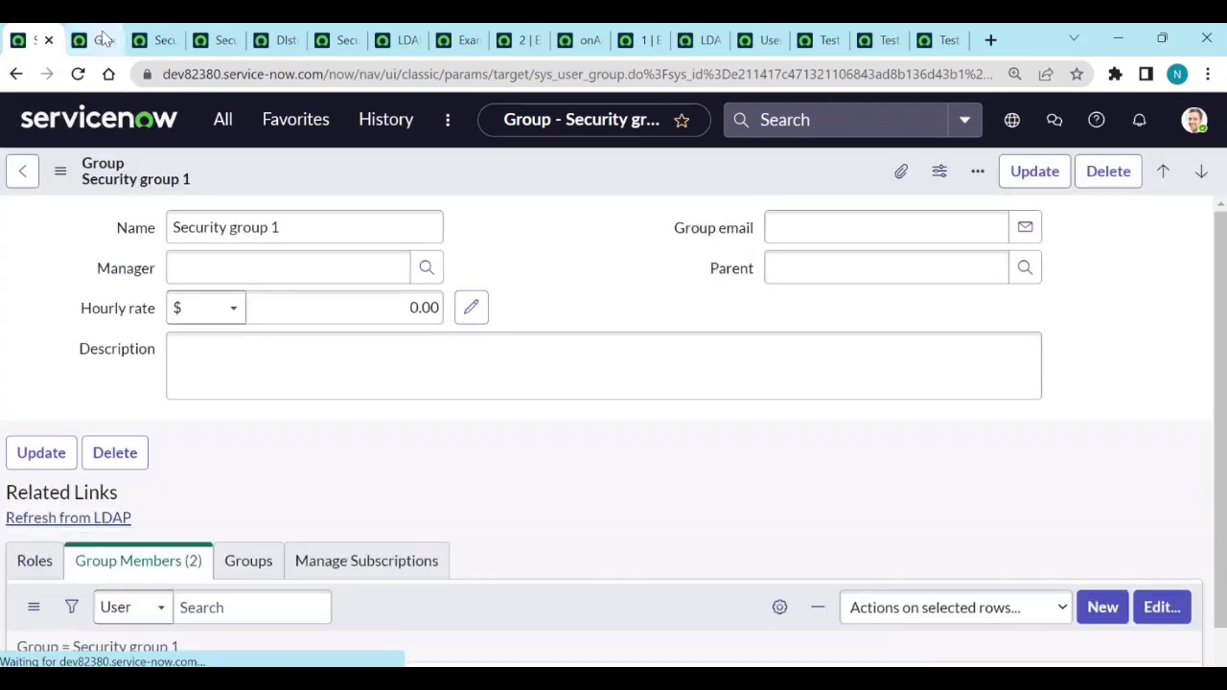
- Return to the Security group 1 record to check its members after the repeated import
click(104, 41)
click(153, 40)
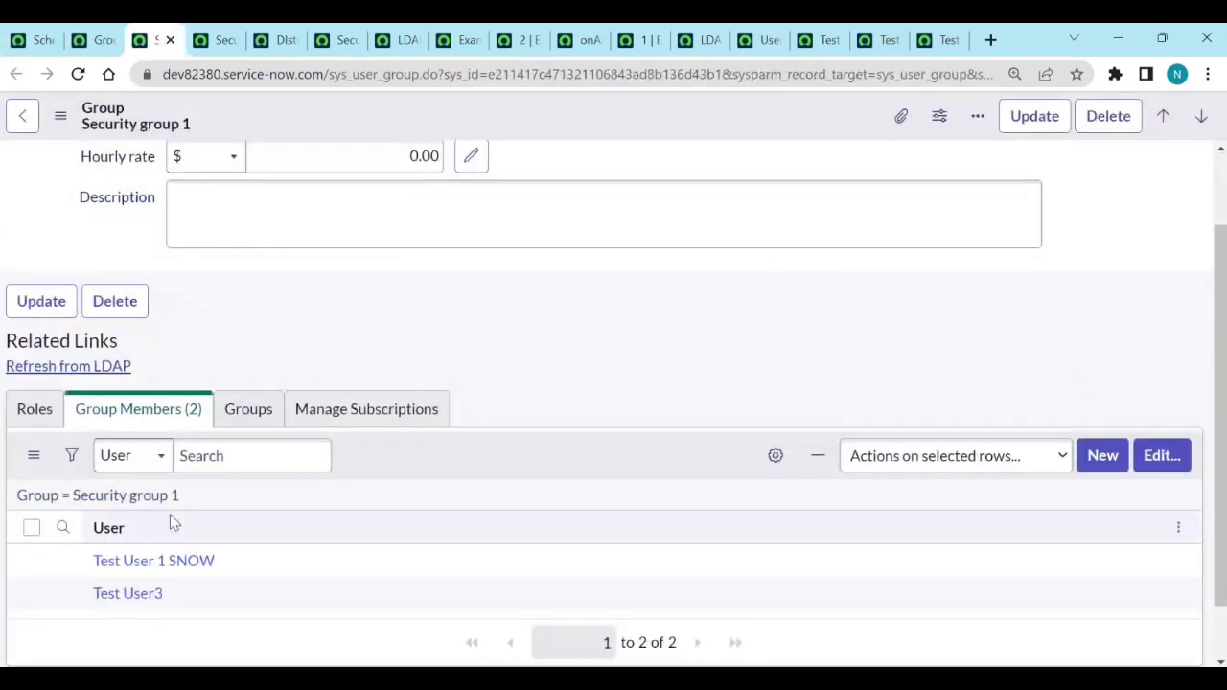